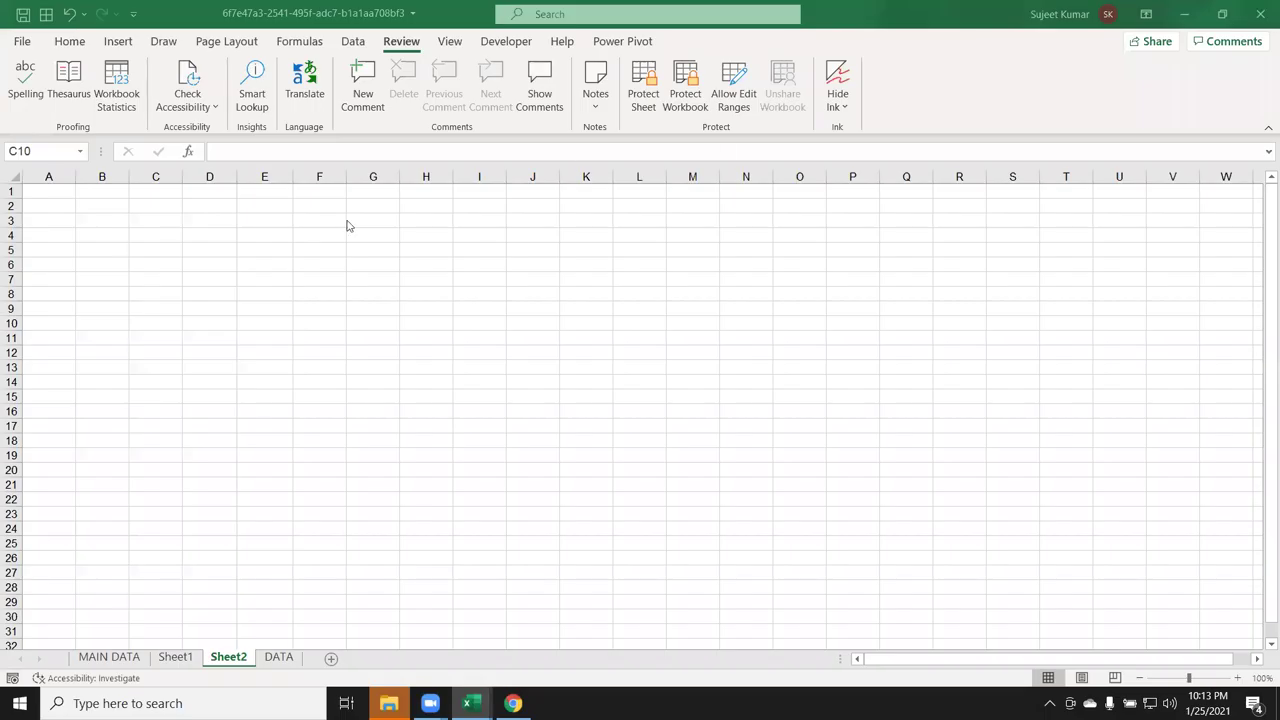
Enter IF, AND, OR and IFError down cells C2:C5
click(172, 233)
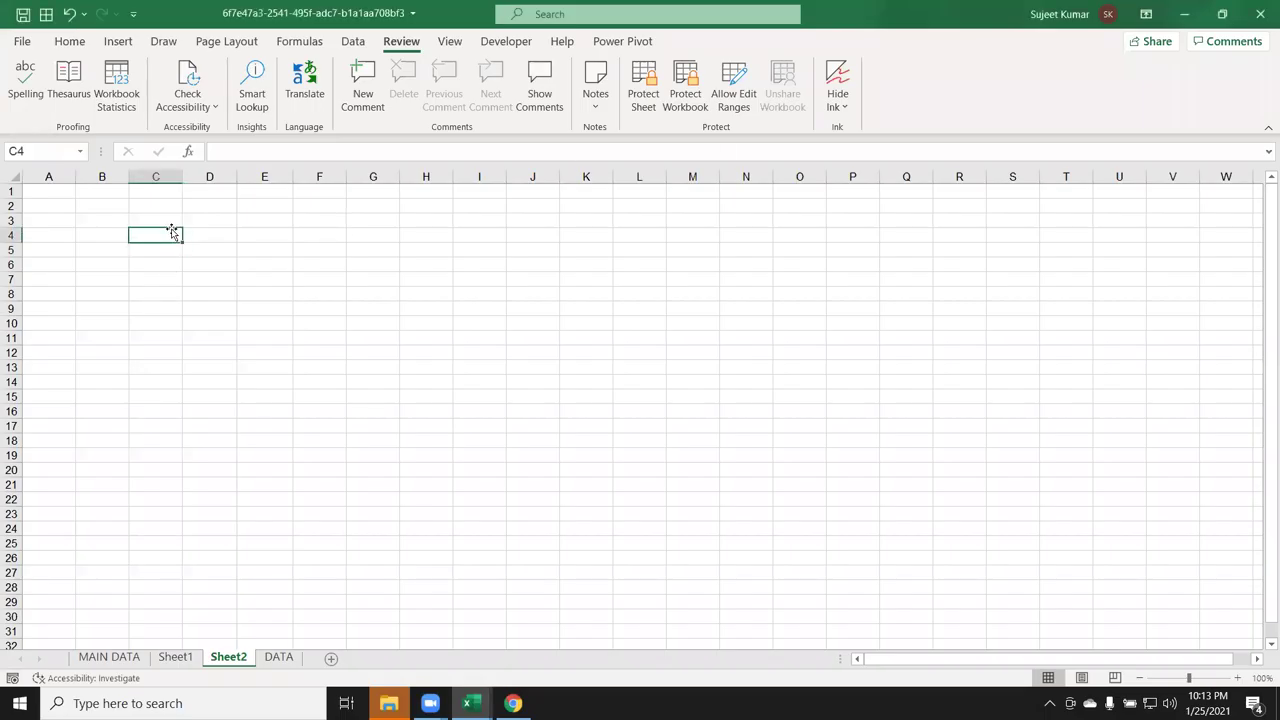
click(157, 203)
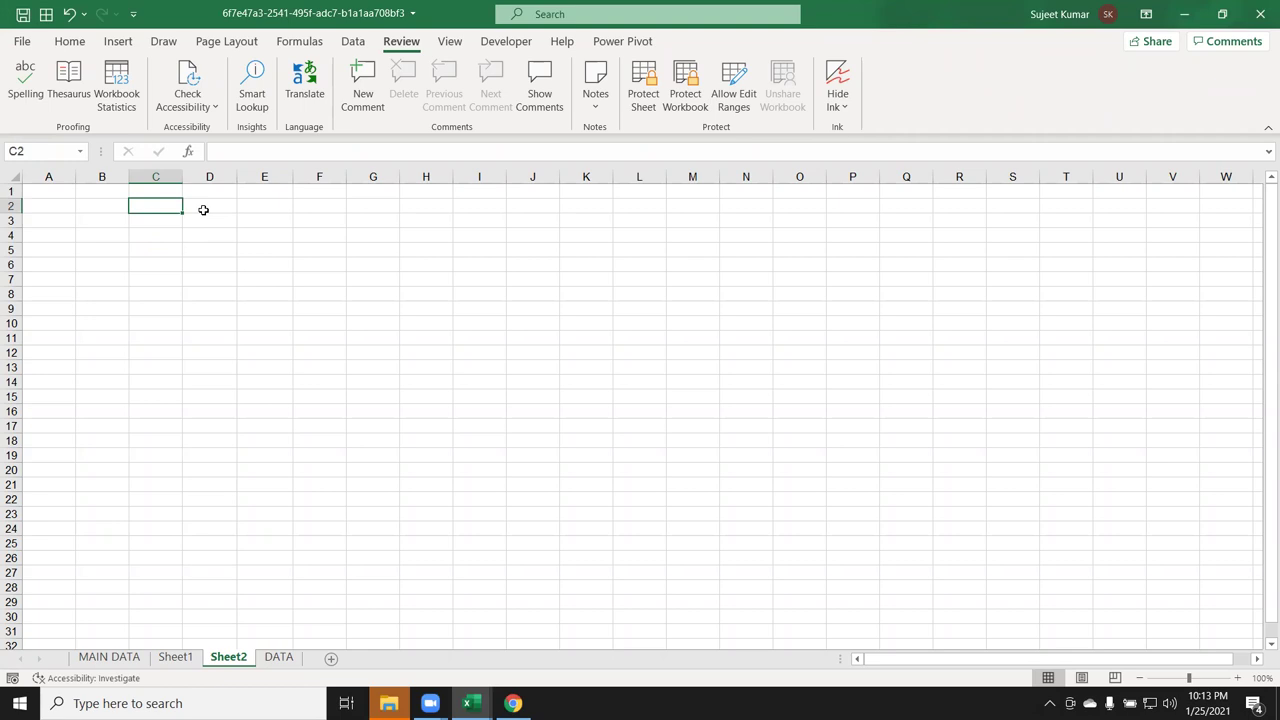
text(IF)
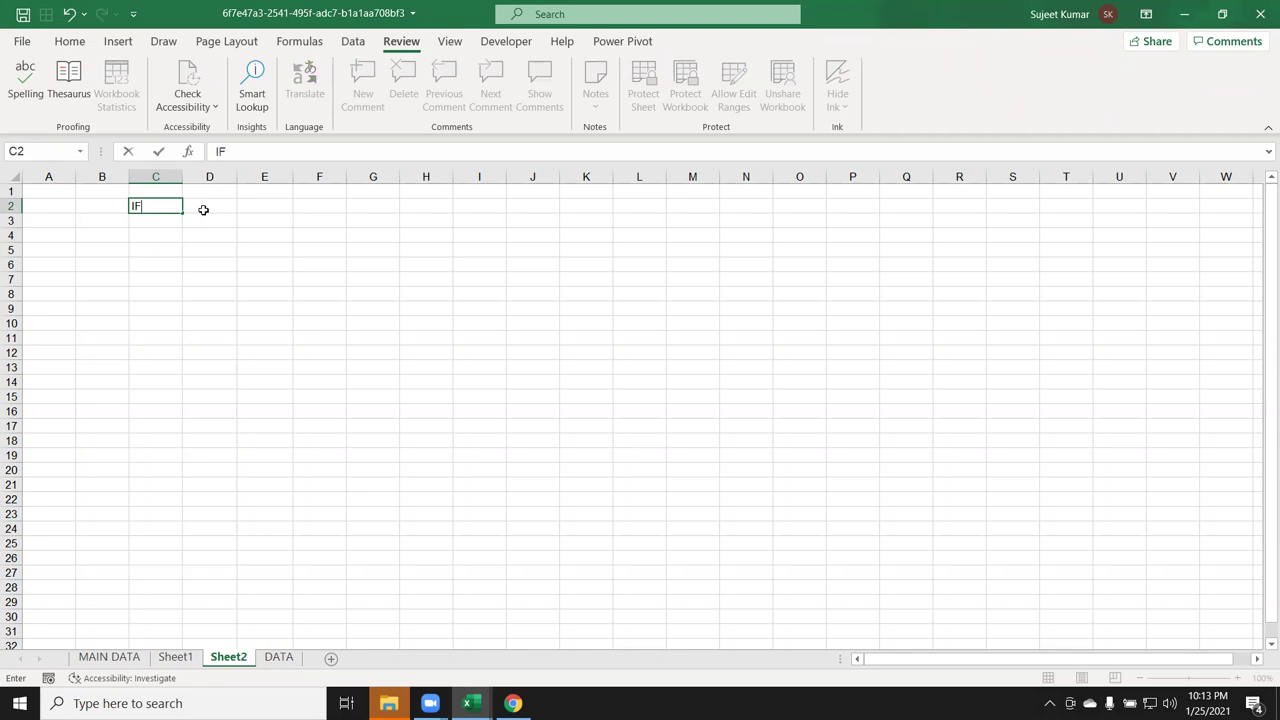
key(Return)
text(AND)
key(Return)
text(OR)
key(Return)
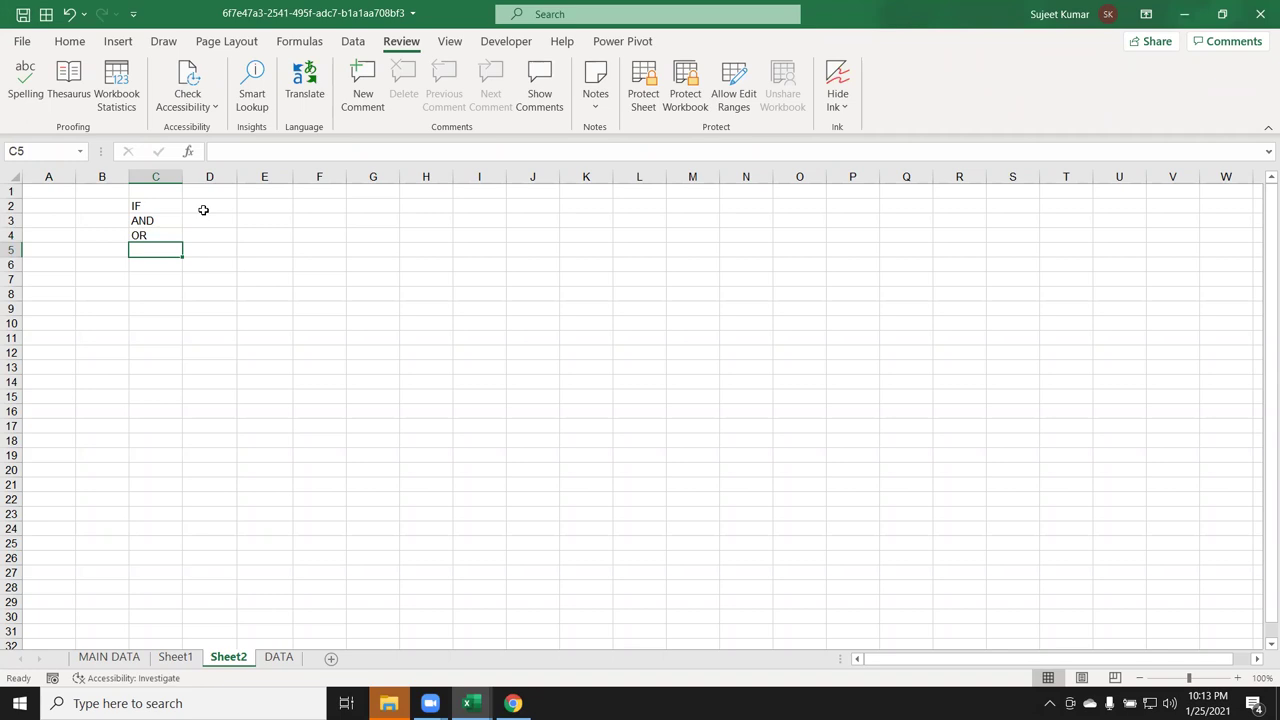
text(IF)
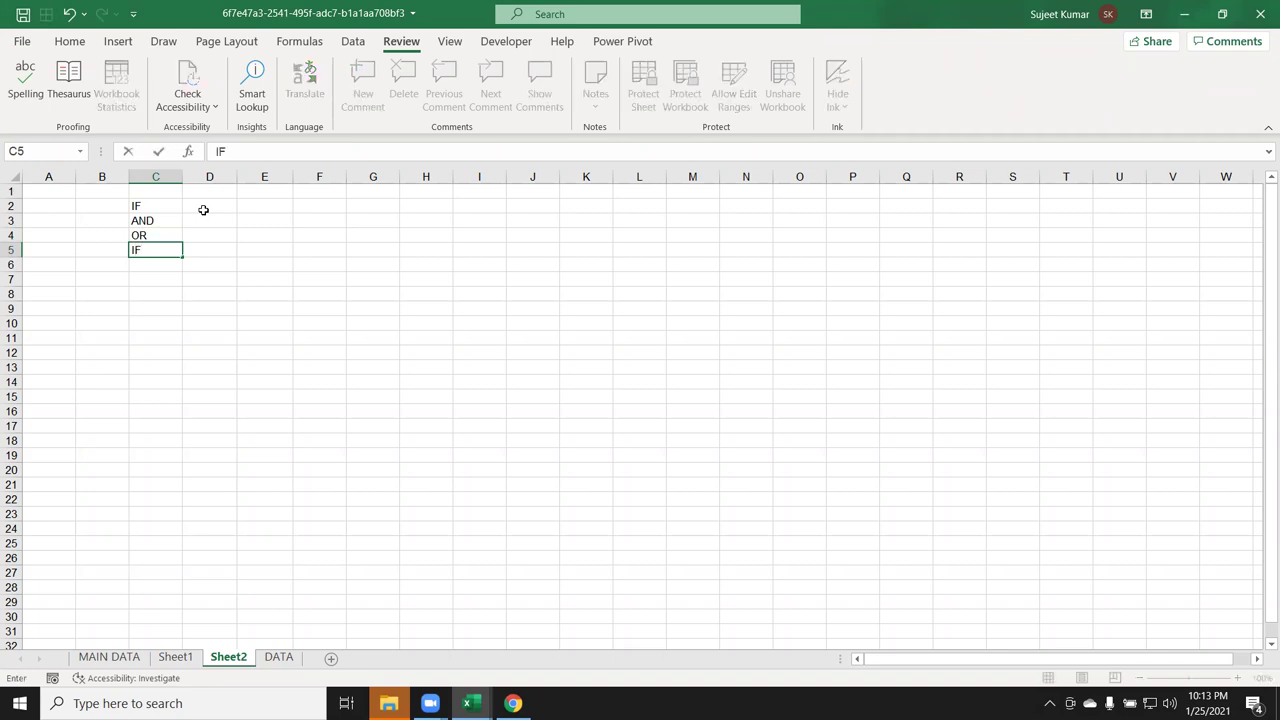
text(Error)
key(Return)
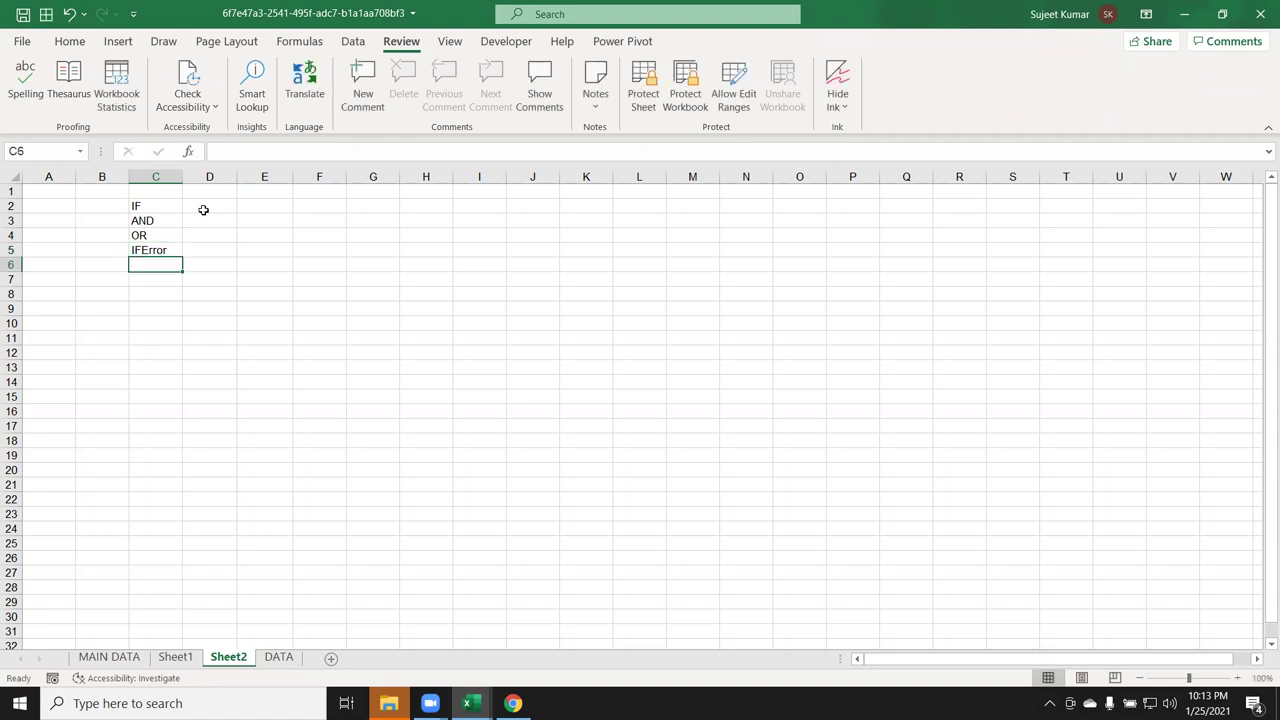
Type XOR into cell D4 beside OR
click(326, 252)
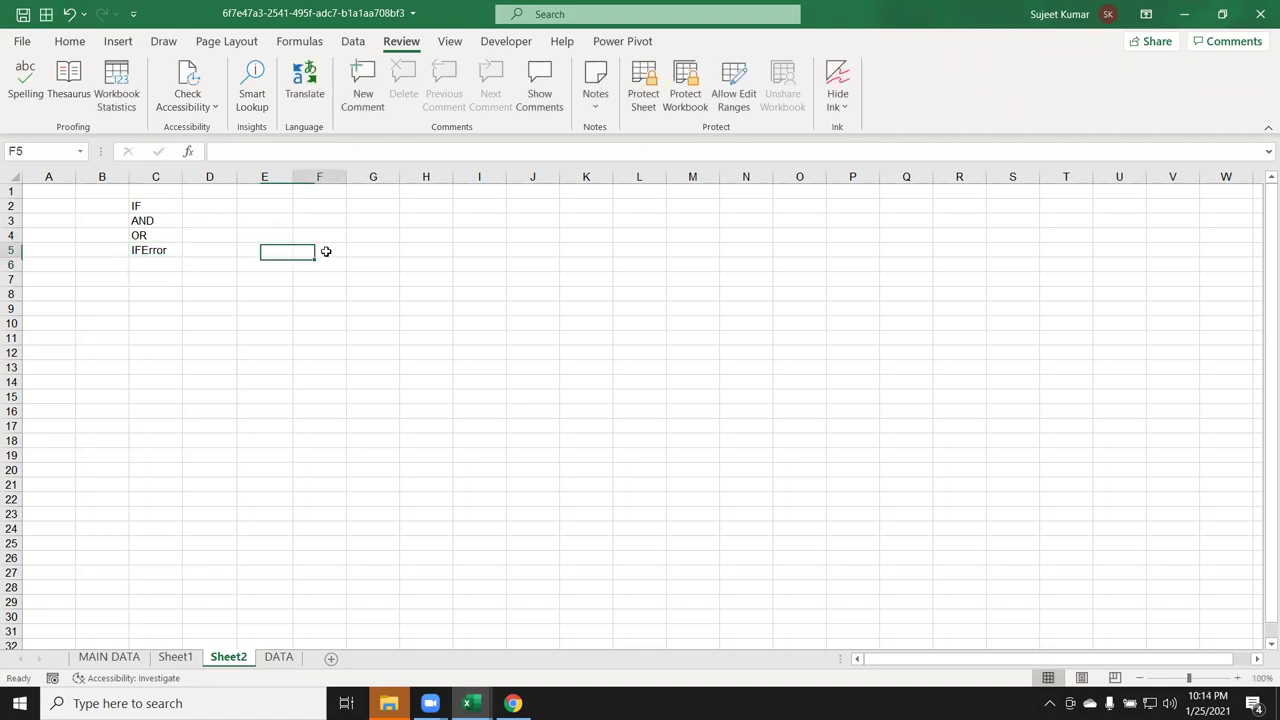
click(229, 262)
click(150, 290)
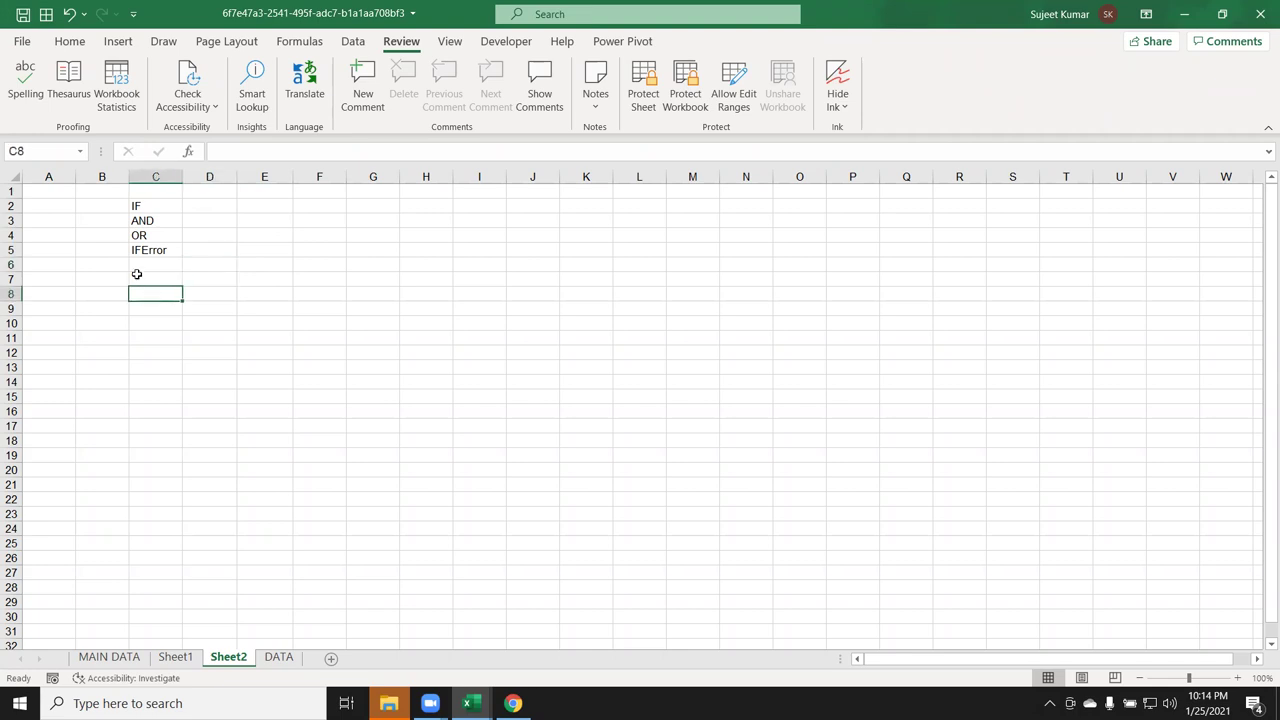
drag(217, 248, 219, 236)
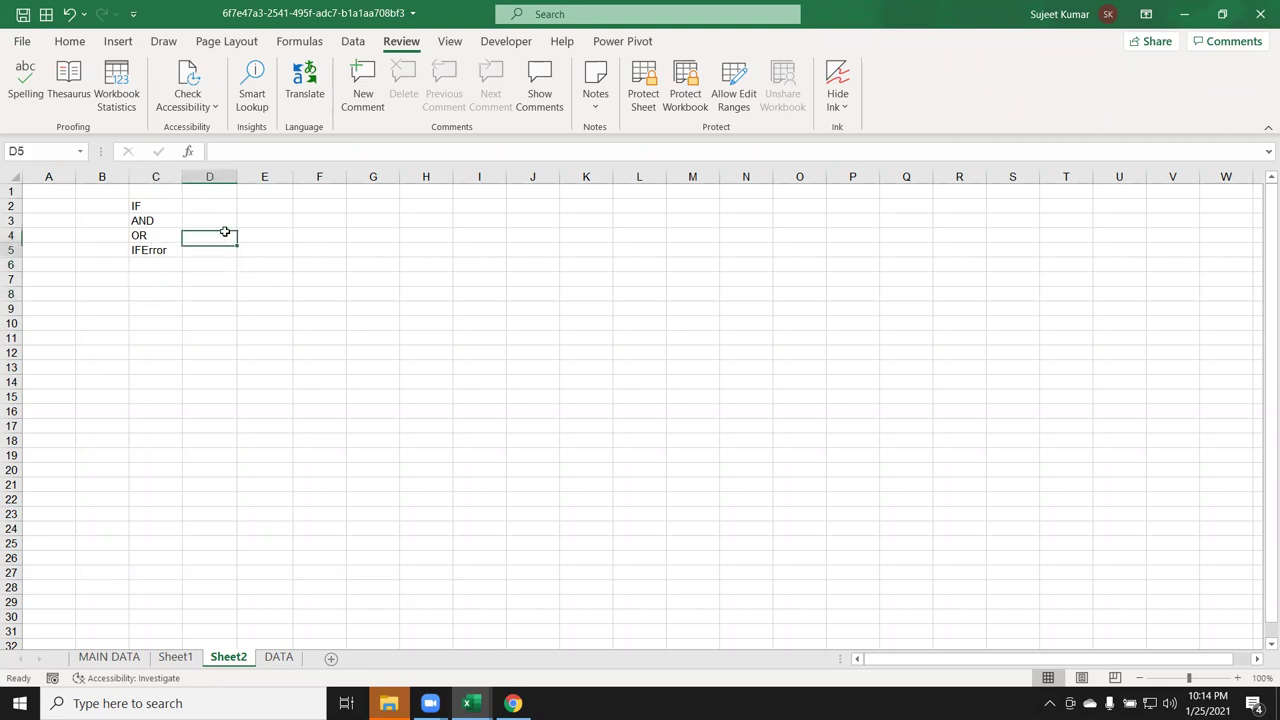
click(225, 232)
text(XOR)
key(Return)
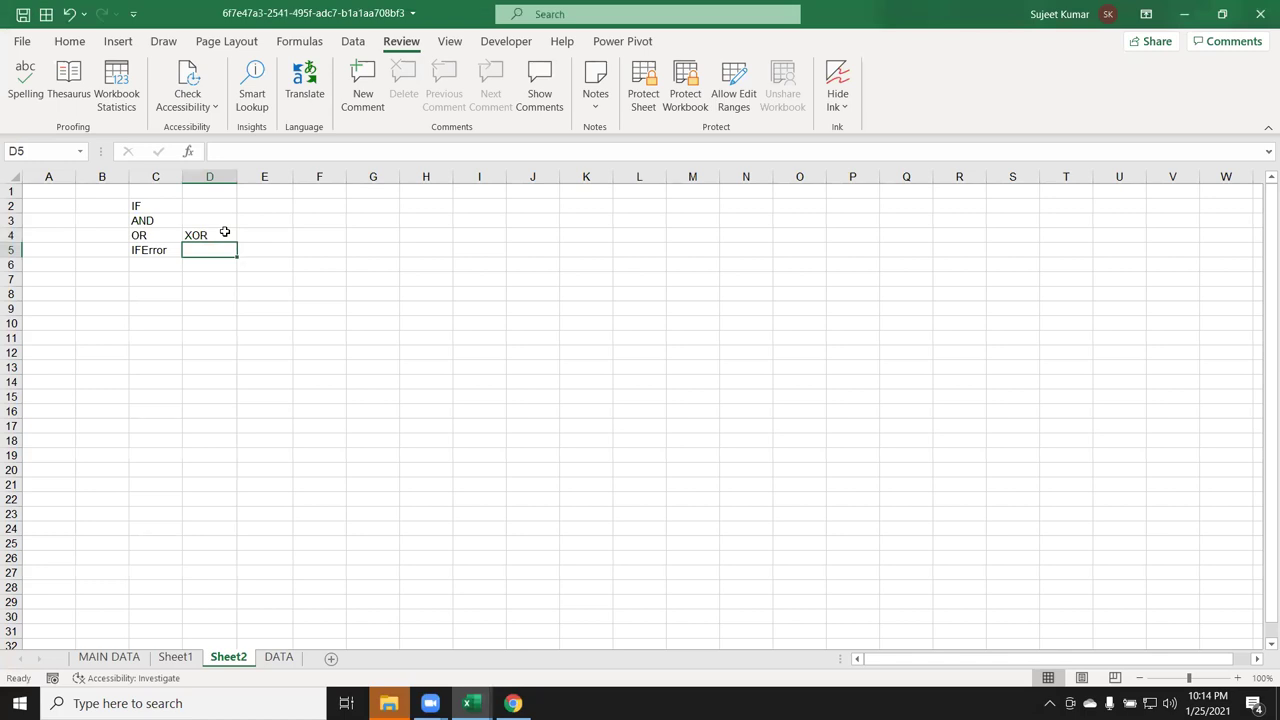
Type the headers M_F, S-S and Status into G1:I1
click(356, 190)
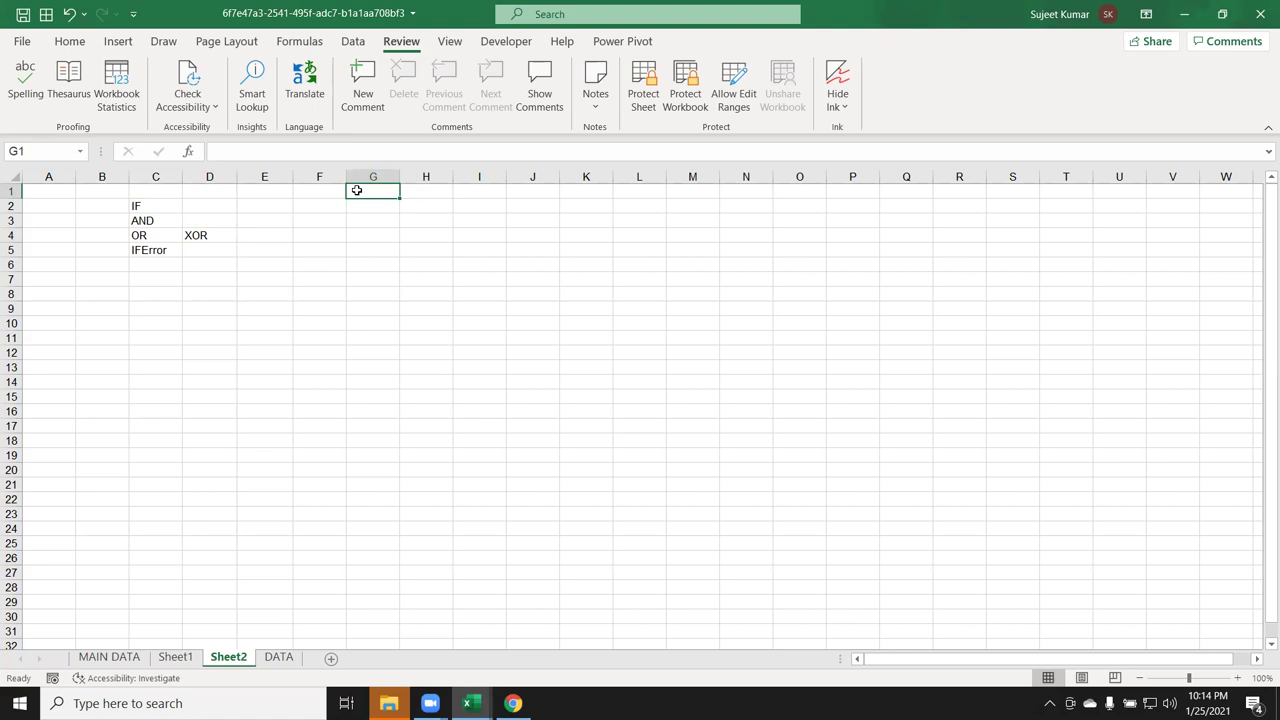
text(I_F)
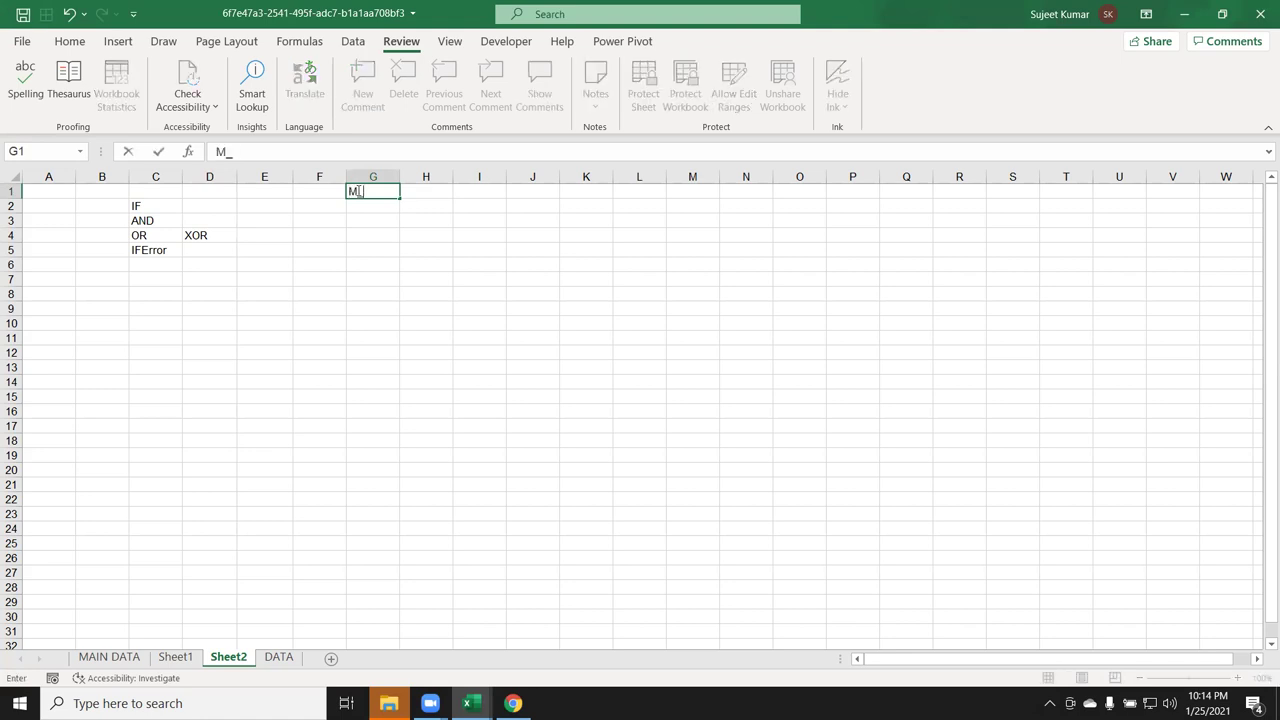
key(Tab)
text(S)
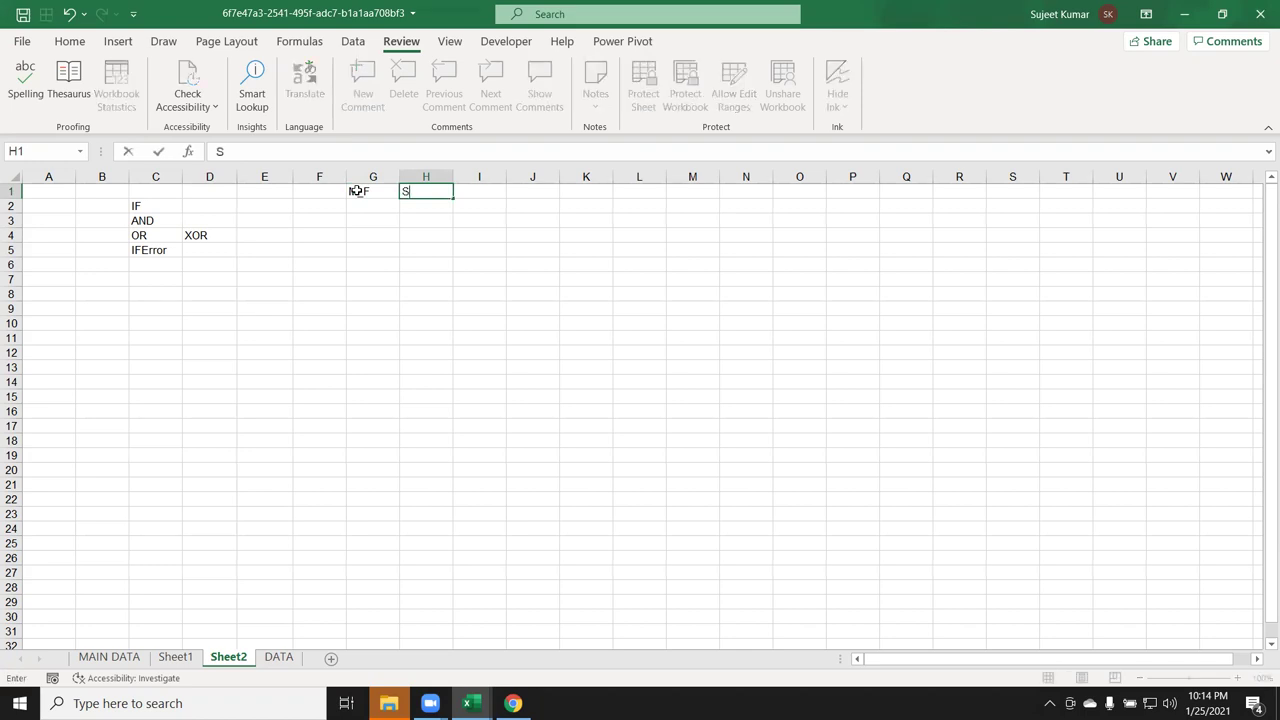
text(-S)
key(Return)
key(Up)
key(Right)
key(Right)
text(Status)
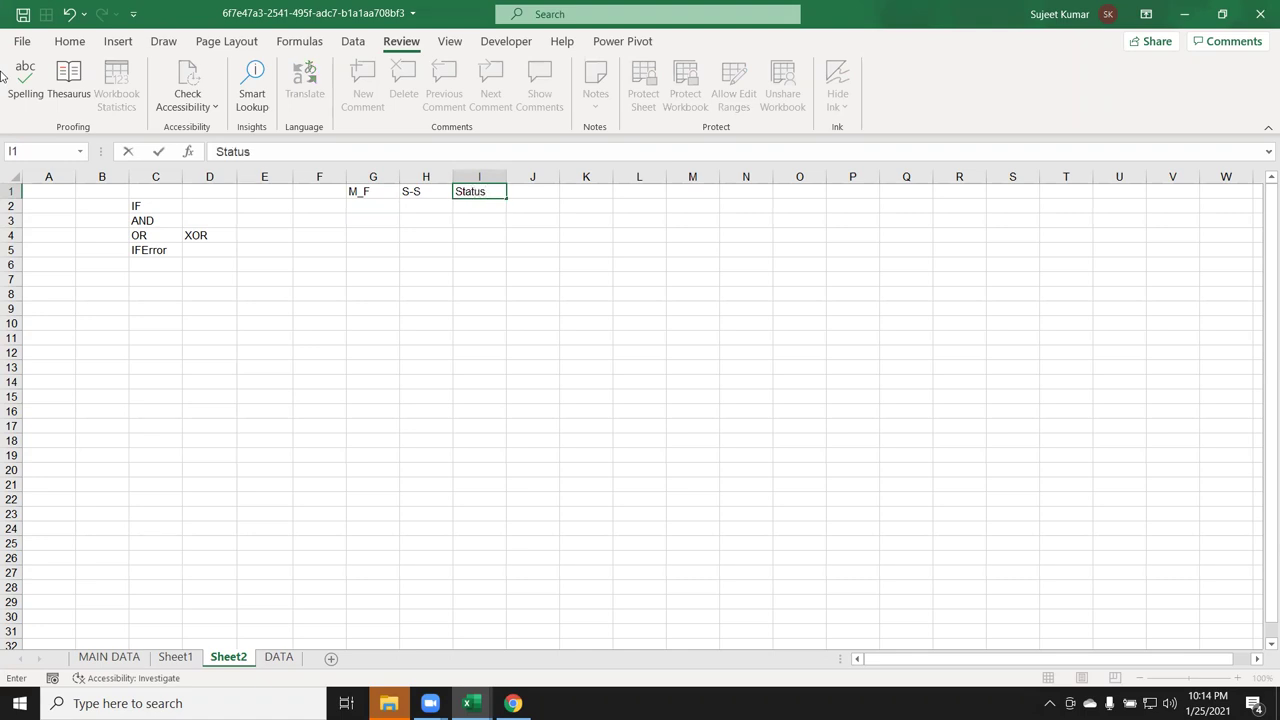
key(Return)
Enter sample values Y in G2 and N in H2
key(Left)
key(Left)
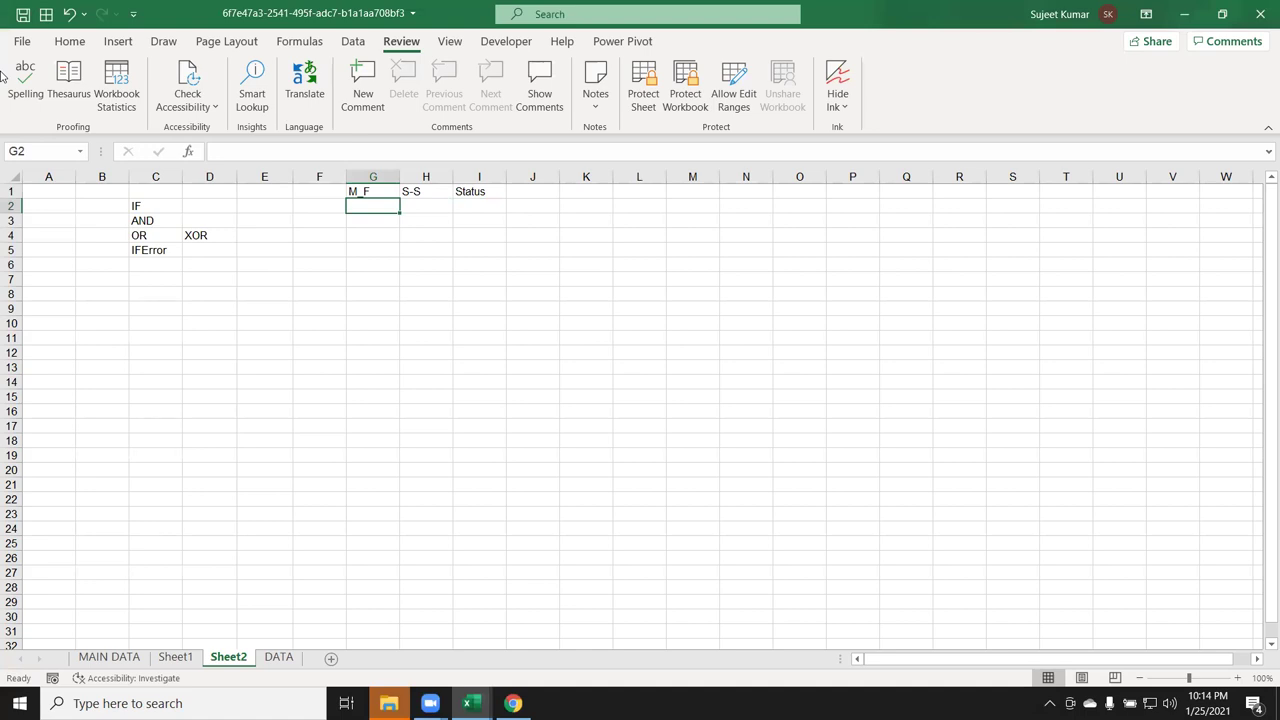
text(Y)
key(Tab)
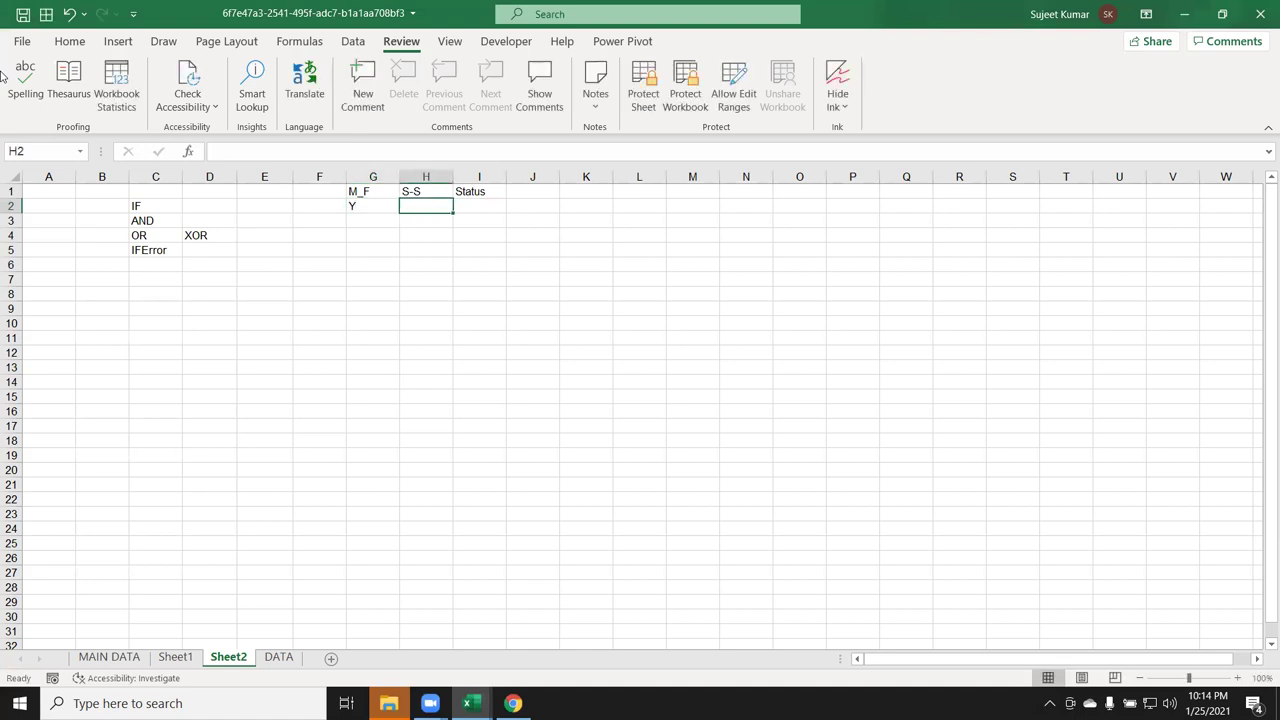
text(N)
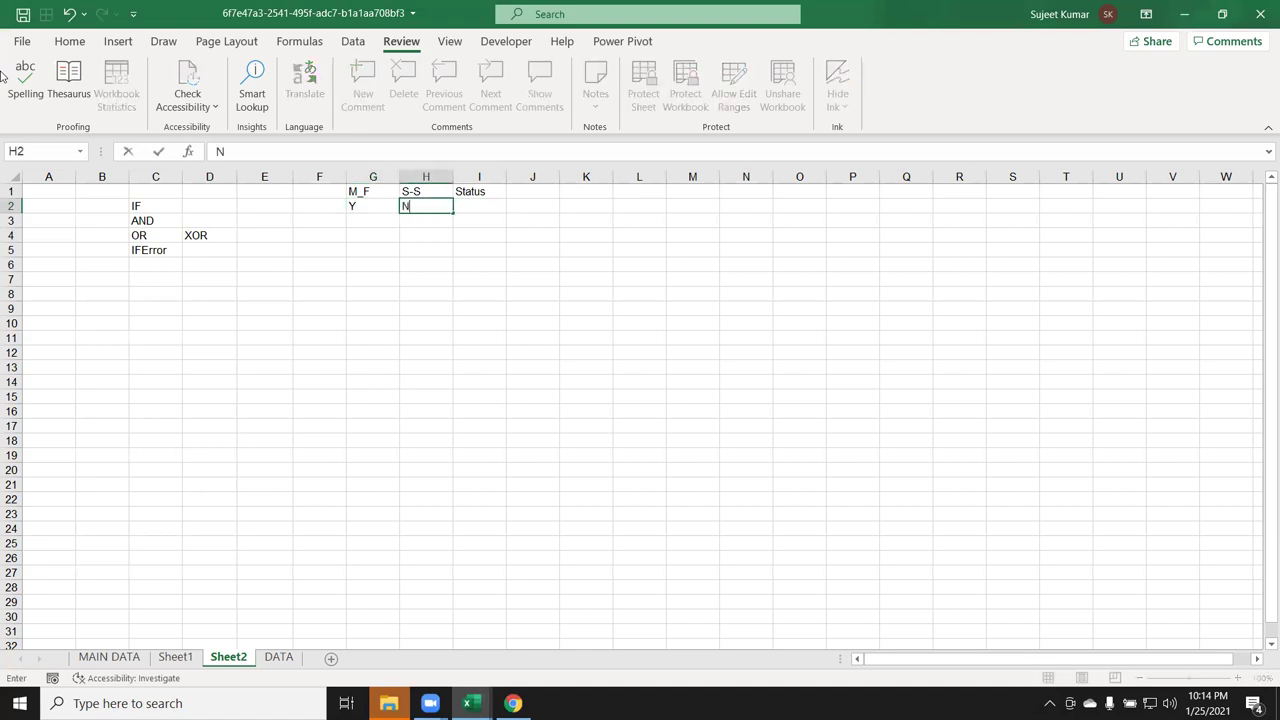
key(Return)
key(Up)
key(Right)
key(ctrl+c)
key(Left)
key(Return)
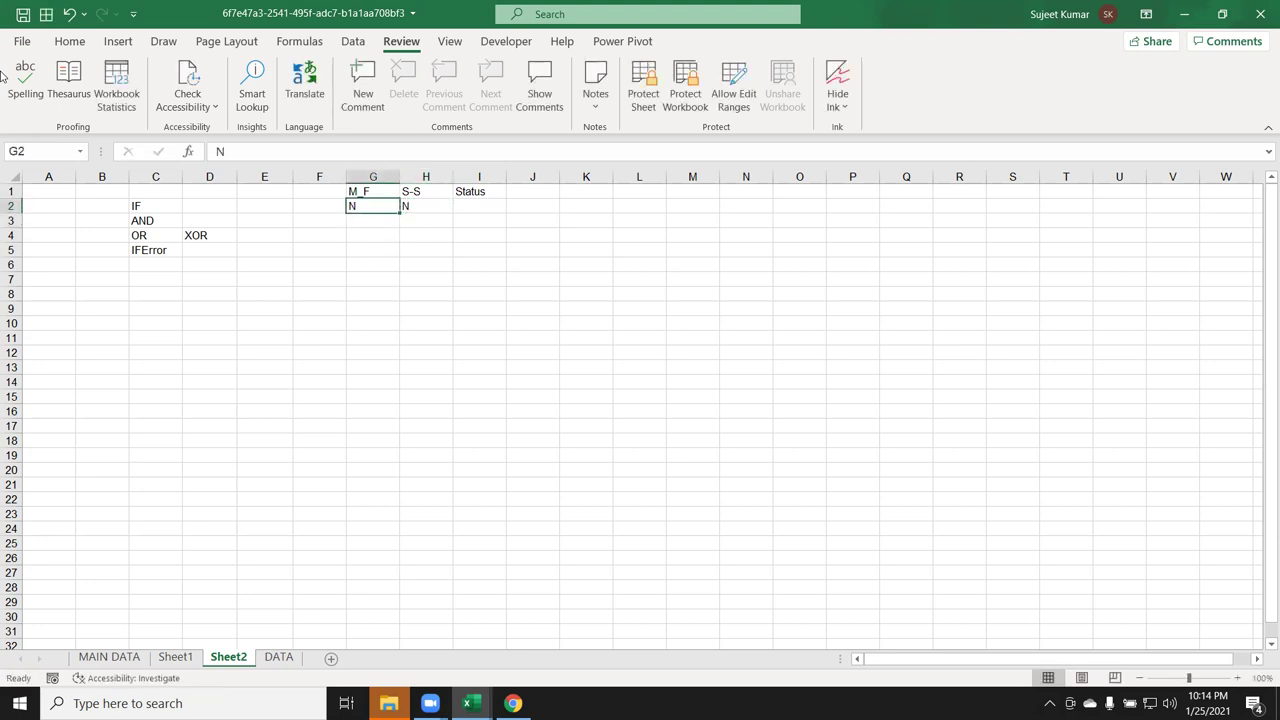
text(Y)
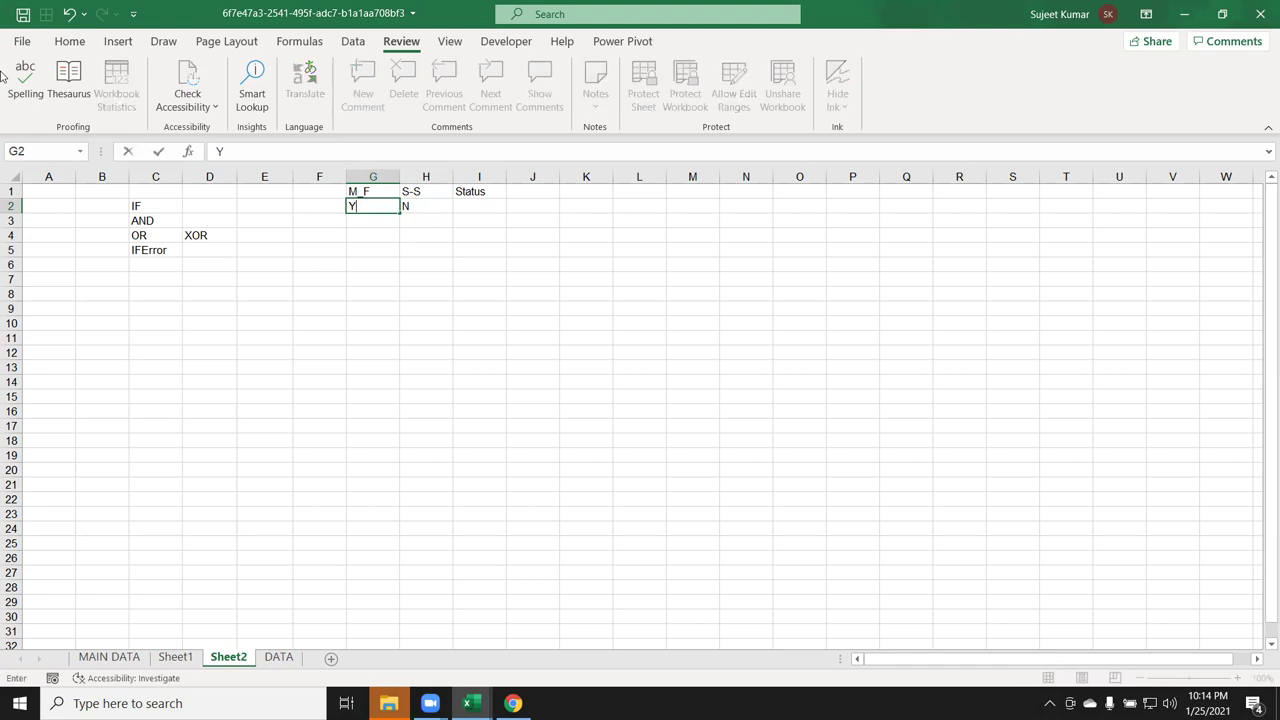
key(Tab)
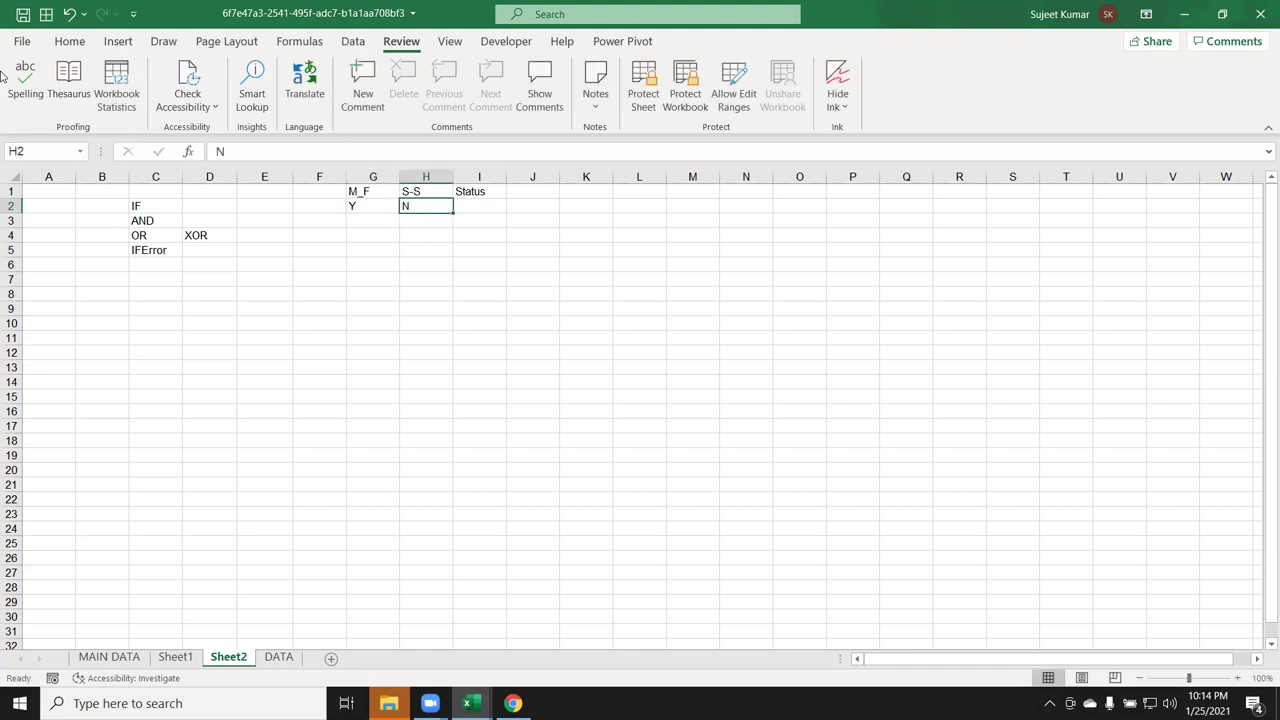
Start a formula in Status cell I2, backing out the OR function
key(Down)
key(Up)
key(Right)
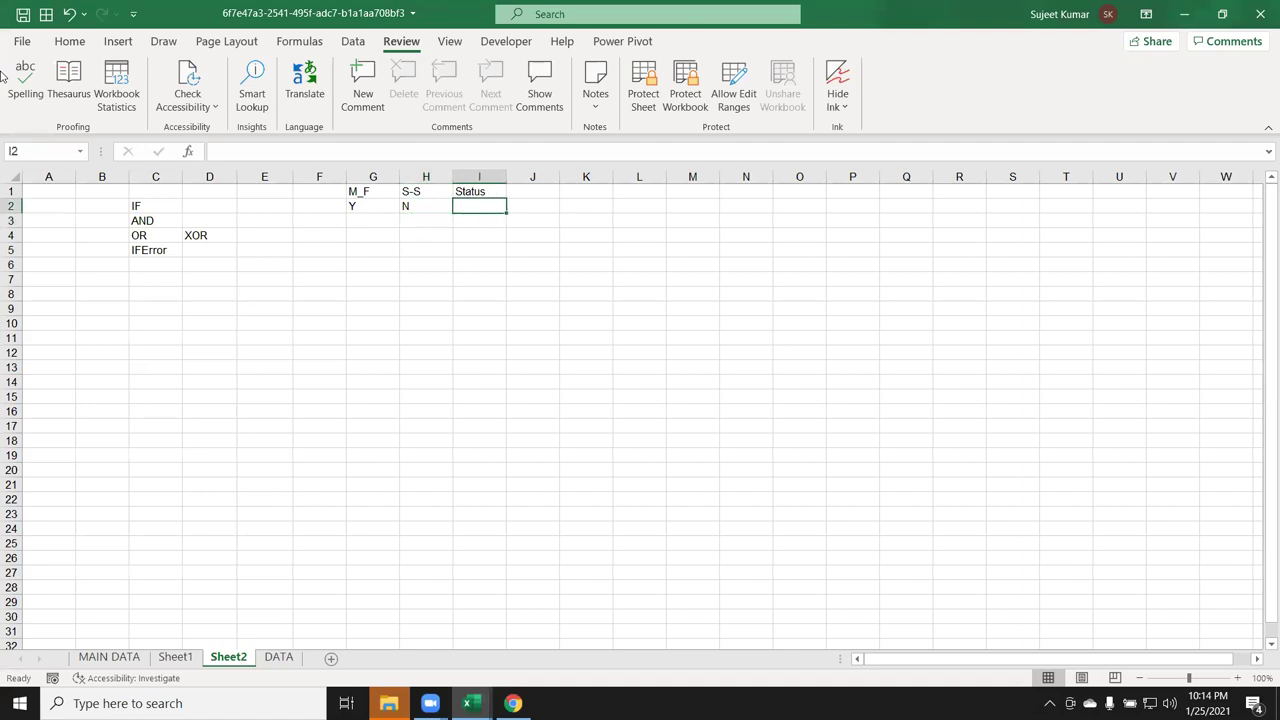
text(=OR()
key(BackSpace)
key(BackSpace)
key(BackSpace)
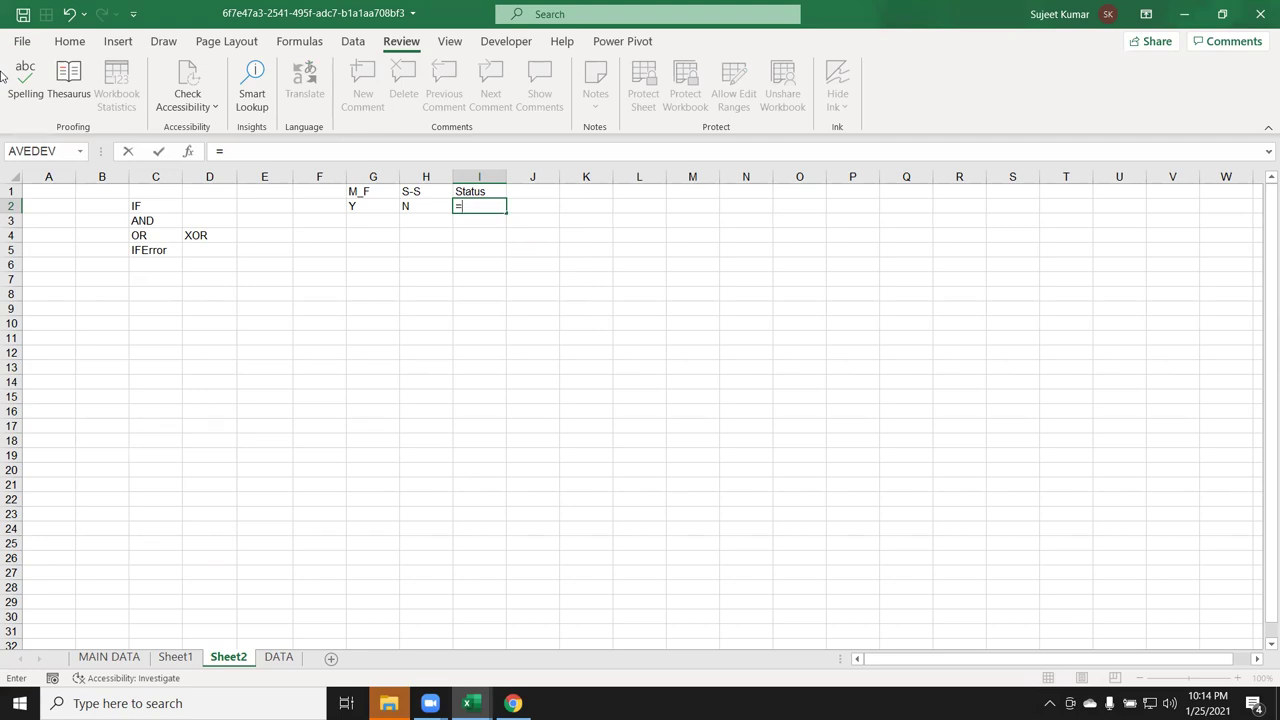
Enter =XOR(G2="y",H2="y") in cell I2
text(xo)
key(Tab)
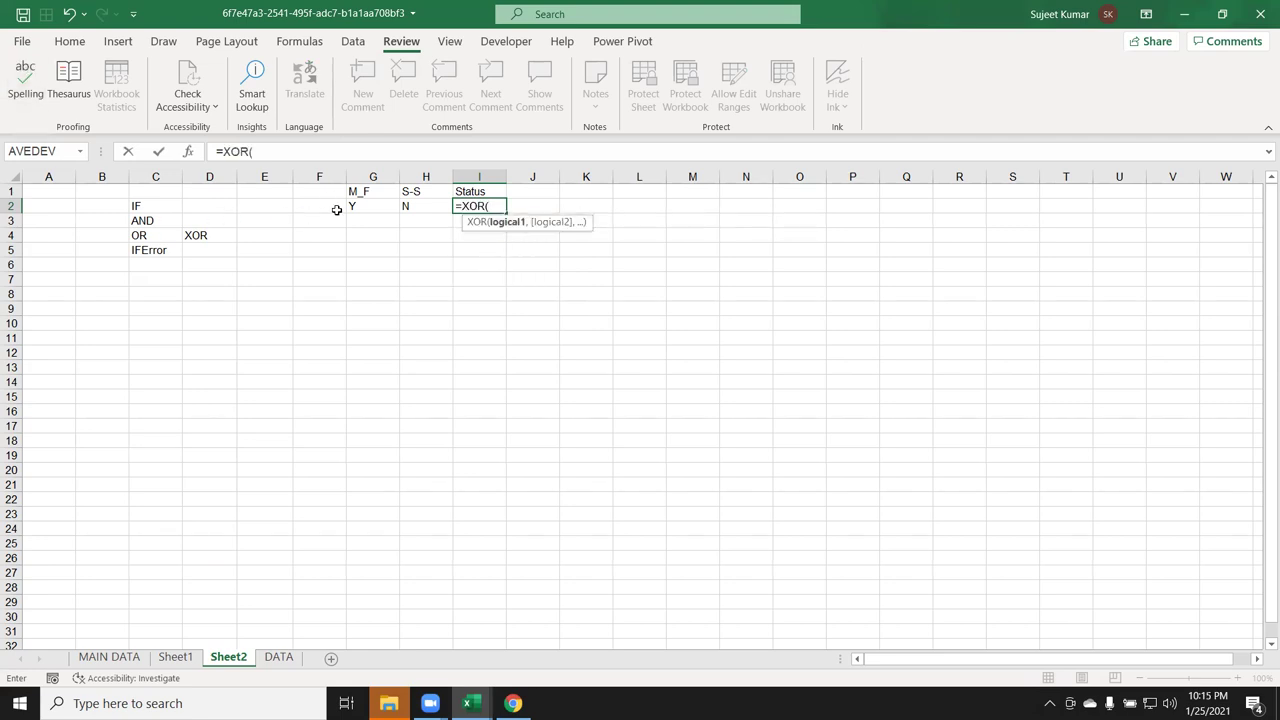
click(370, 205)
text(="y",)
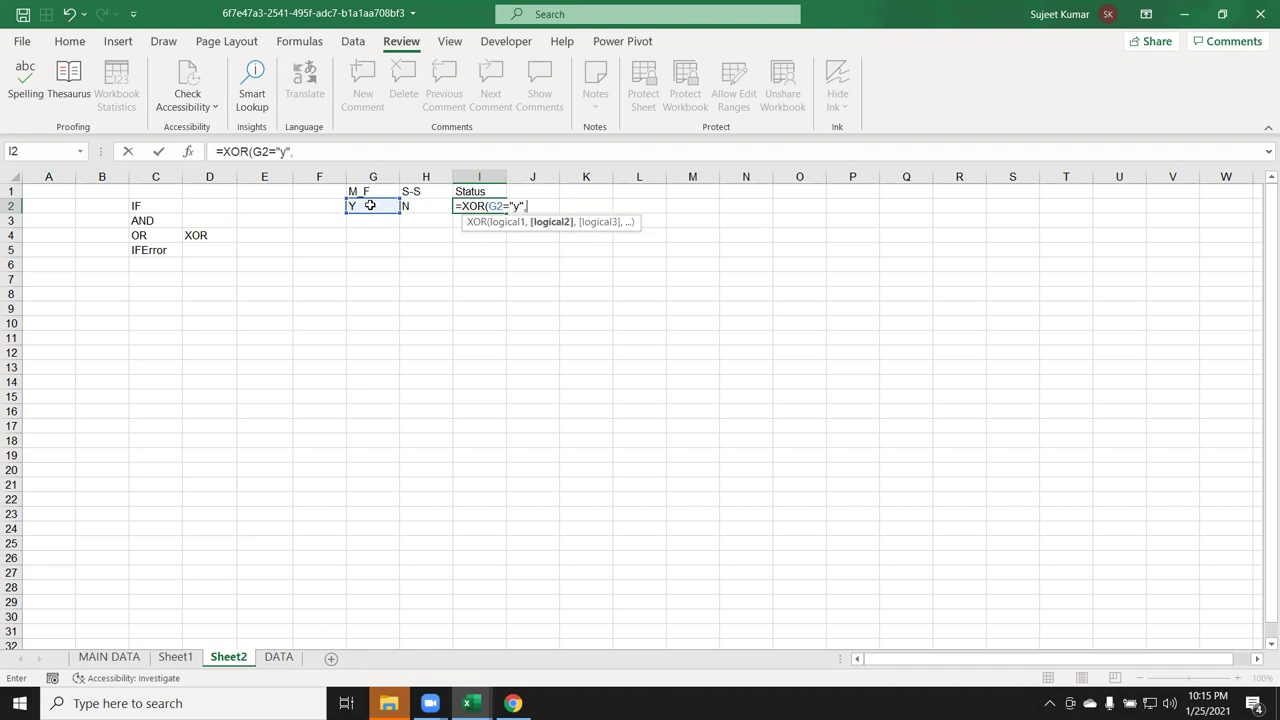
click(428, 206)
text(=)
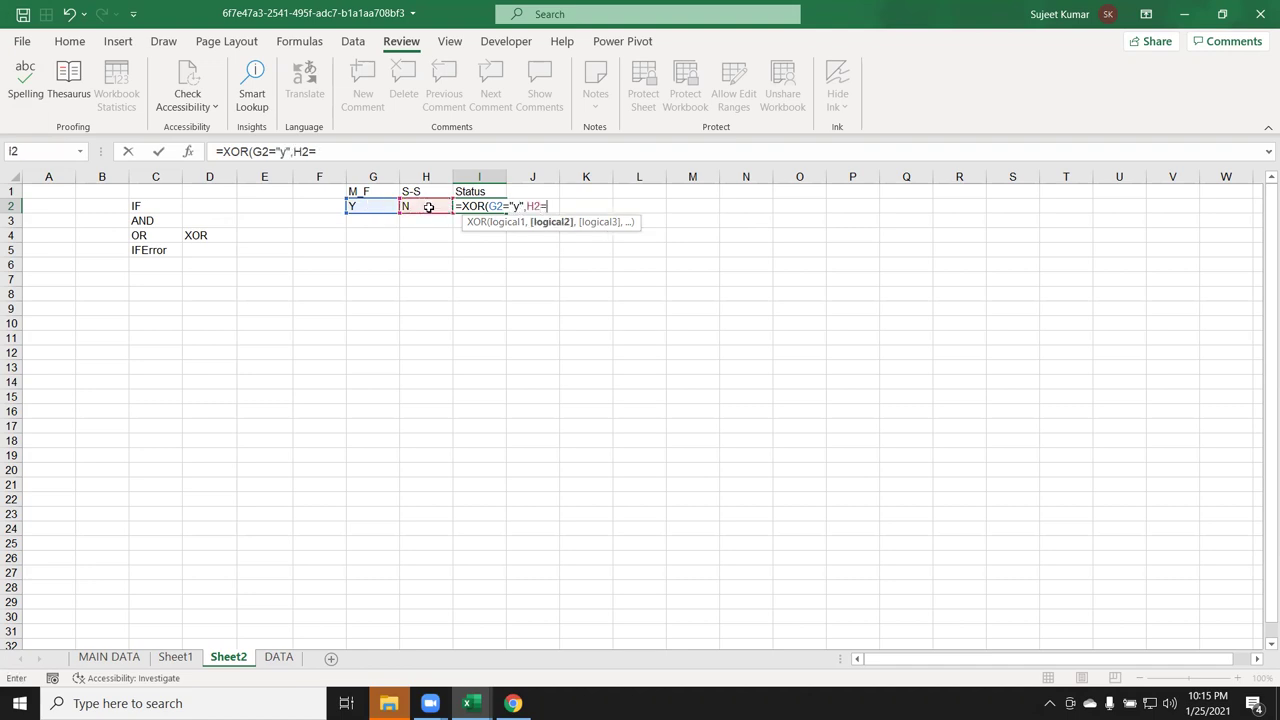
text(y"))
key(Return)
Test the XOR result by switching H2 and G2 between Y and N
key(Up)
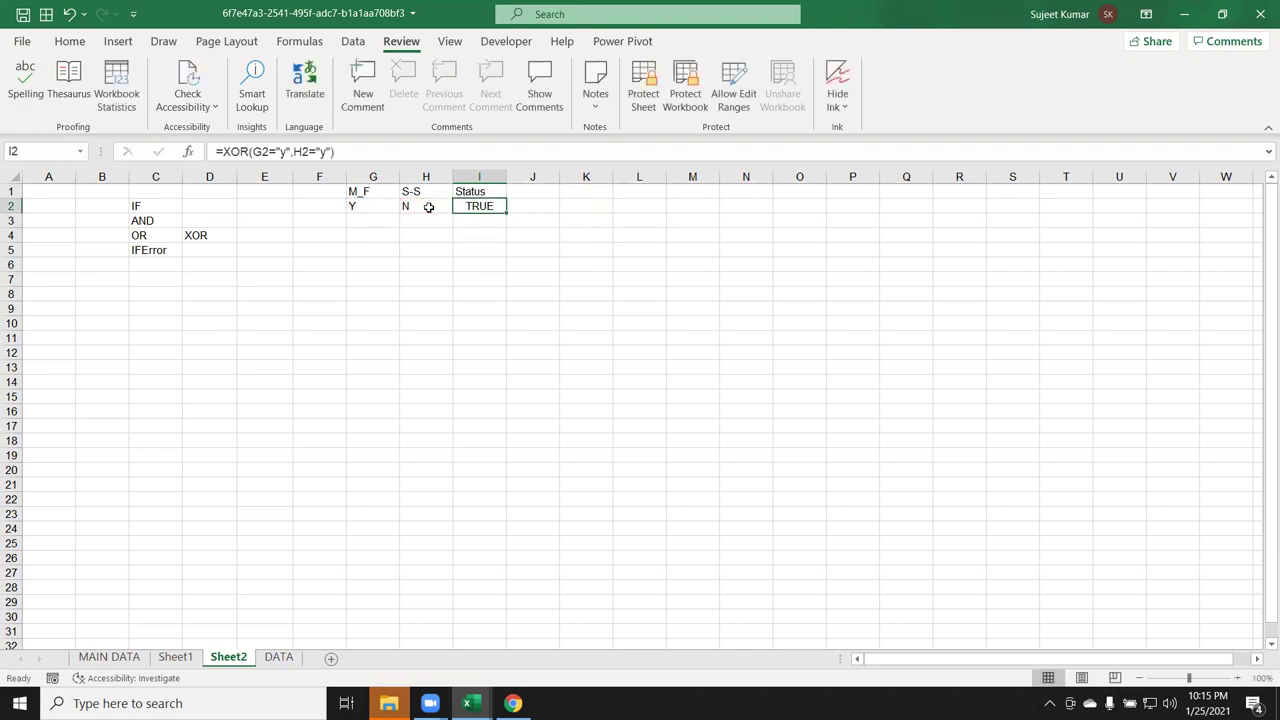
click(428, 206)
text(Y)
key(ctrl+Return)
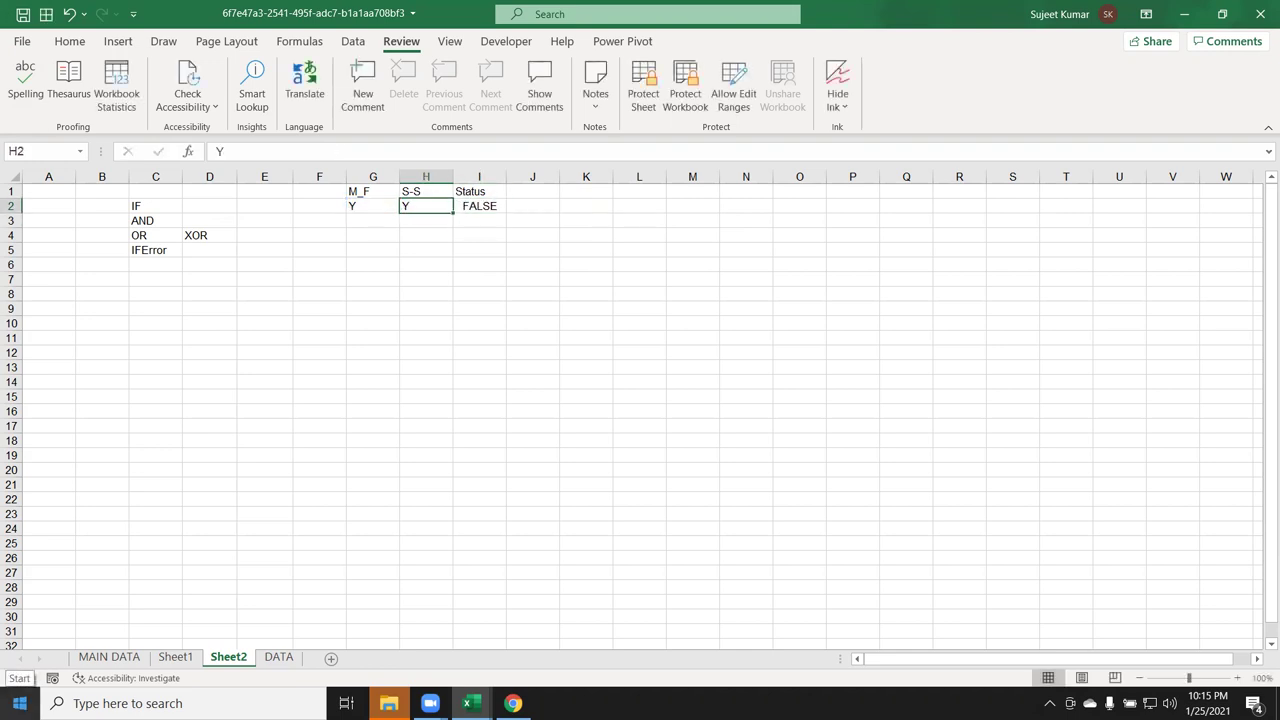
click(373, 206)
text(N)
click(426, 206)
text(N)
click(373, 220)
Finish with N in G2 and Y in H2 so XOR returns TRUE
click(373, 206)
text(Y)
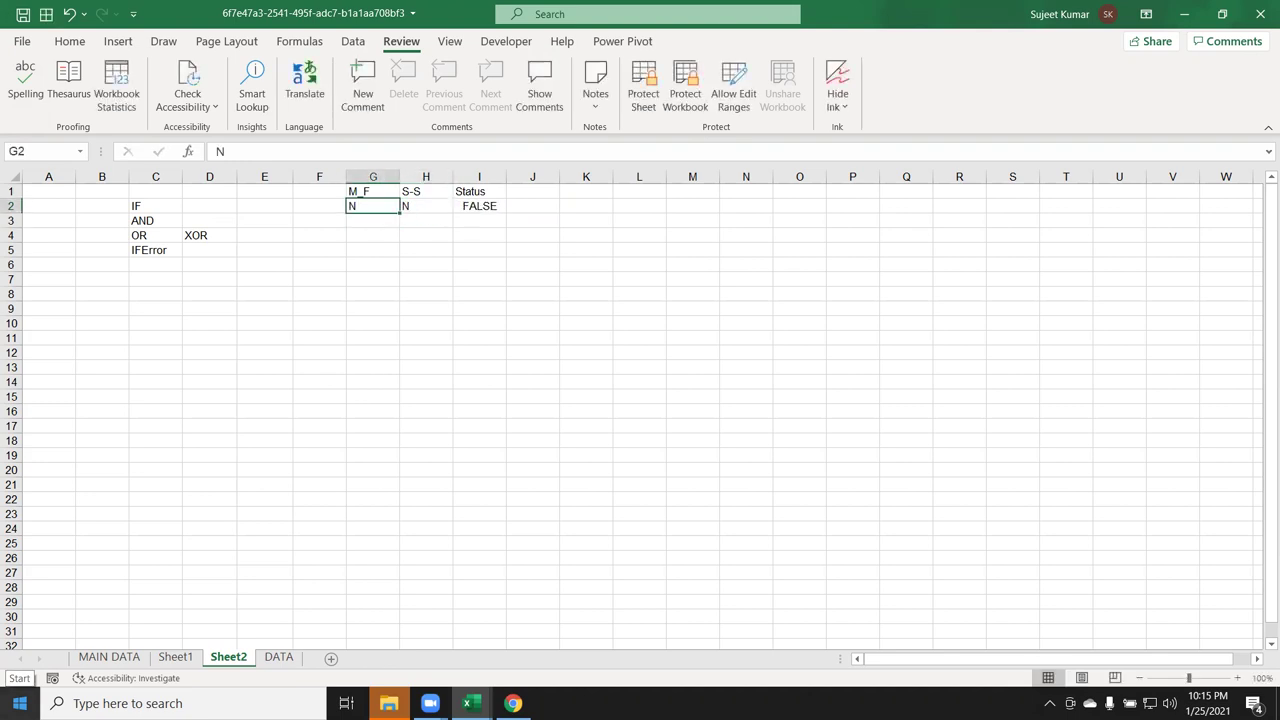
click(426, 206)
click(373, 206)
text(N)
click(426, 206)
text(Y)
key(Return)
Review the XOR formula in I2, then move to empty cell L1
click(479, 206)
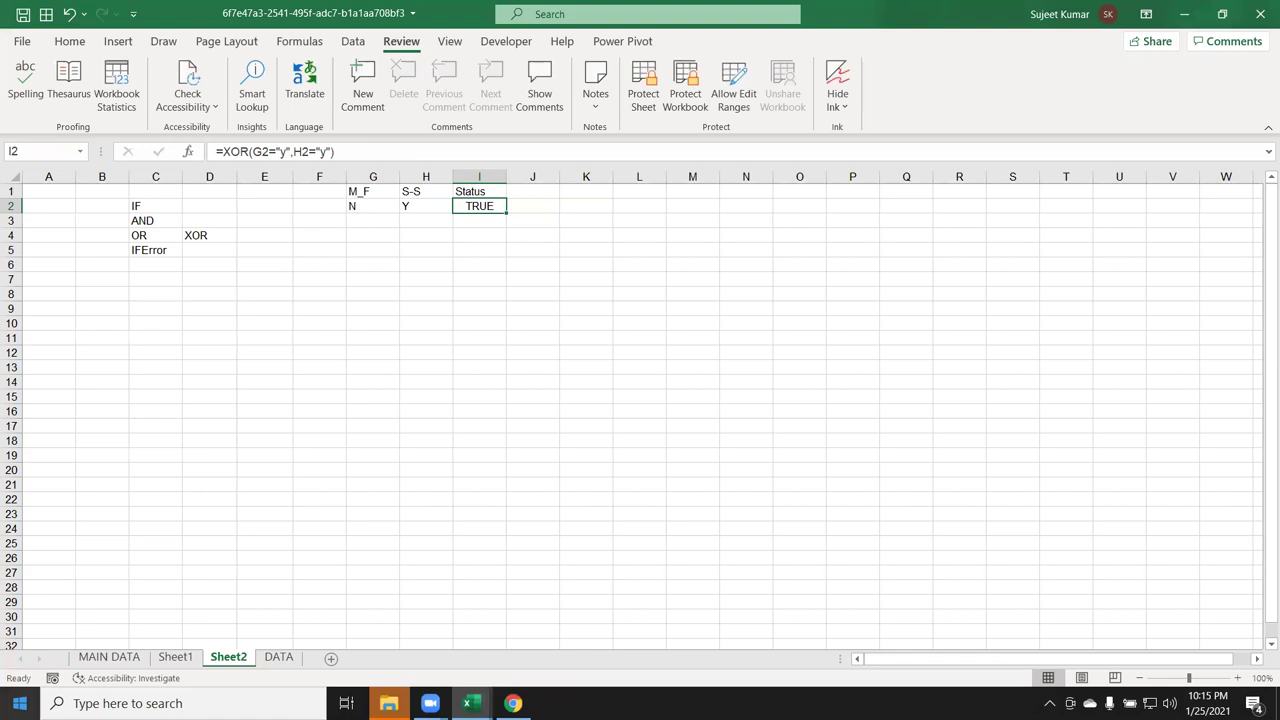
key(Up)
key(Down)
key(Left)
key(Up)
key(Left)
key(Right)
key(Right)
key(Right)
key(Right)
key(Right)
key(Right)
key(Left)
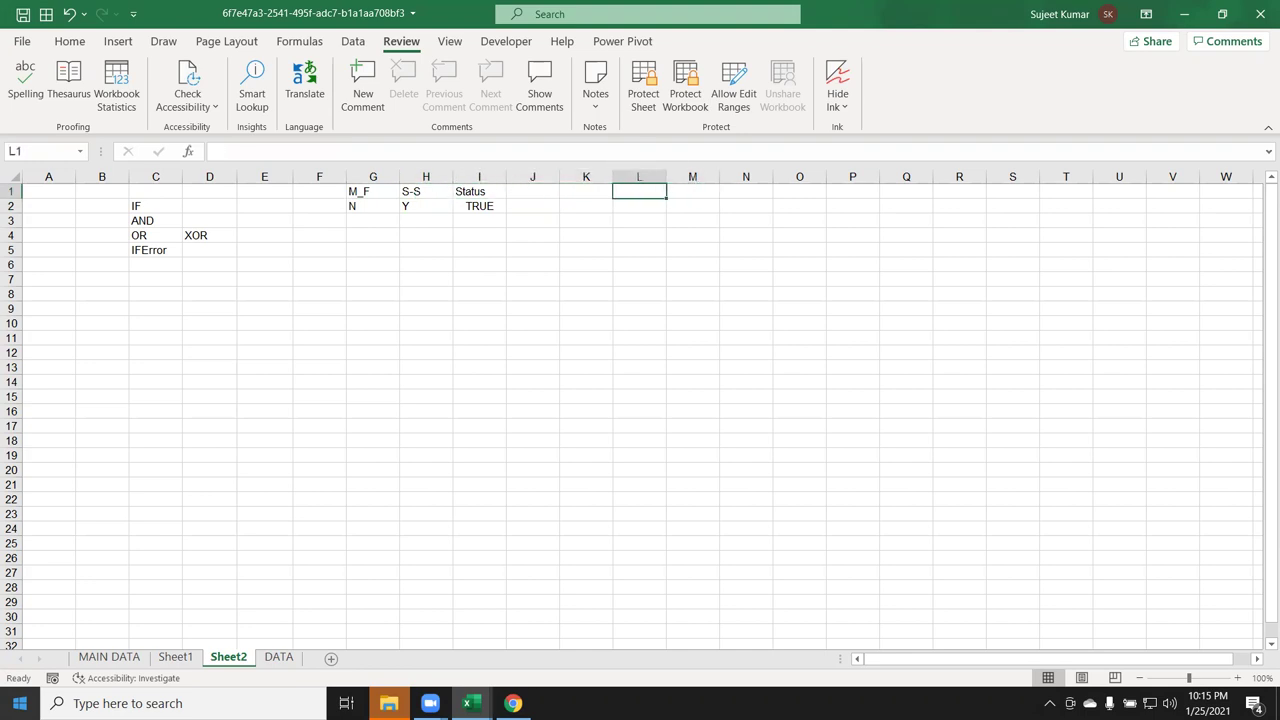
Type the headers Advance in L1 and Inct. in M1
key(Left)
key(Right)
text(Ad)
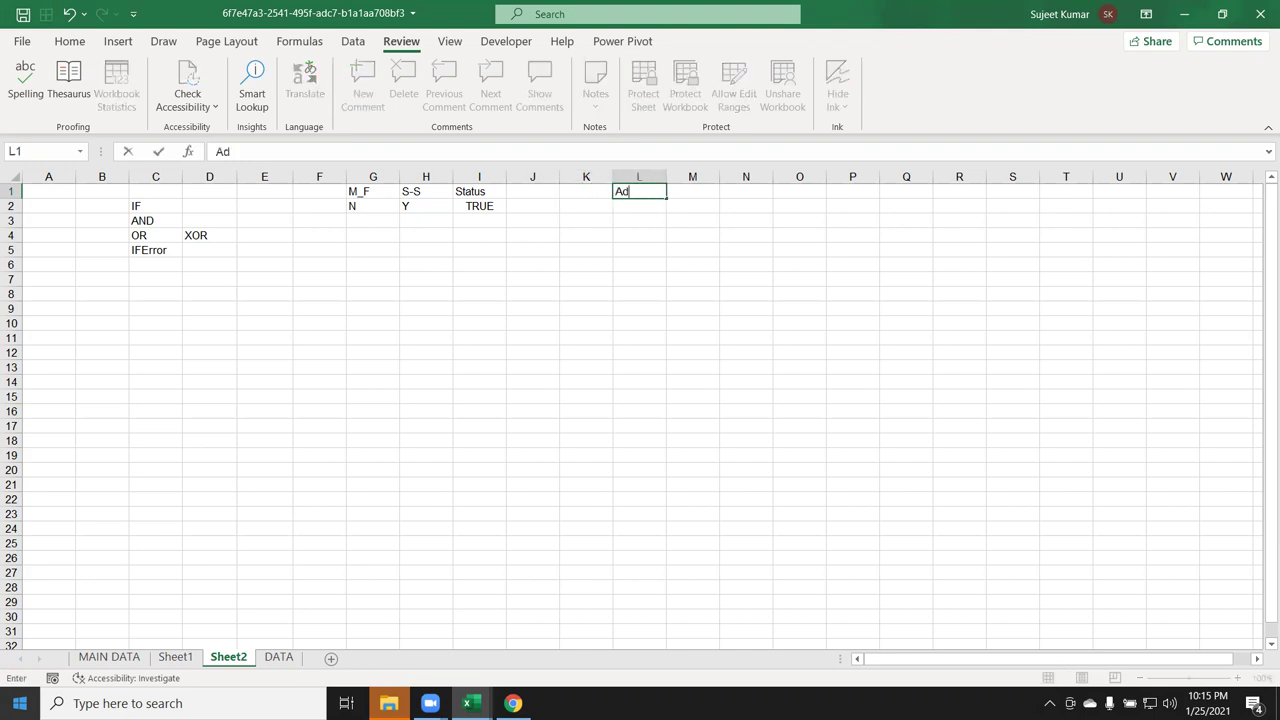
text(vance)
key(Tab)
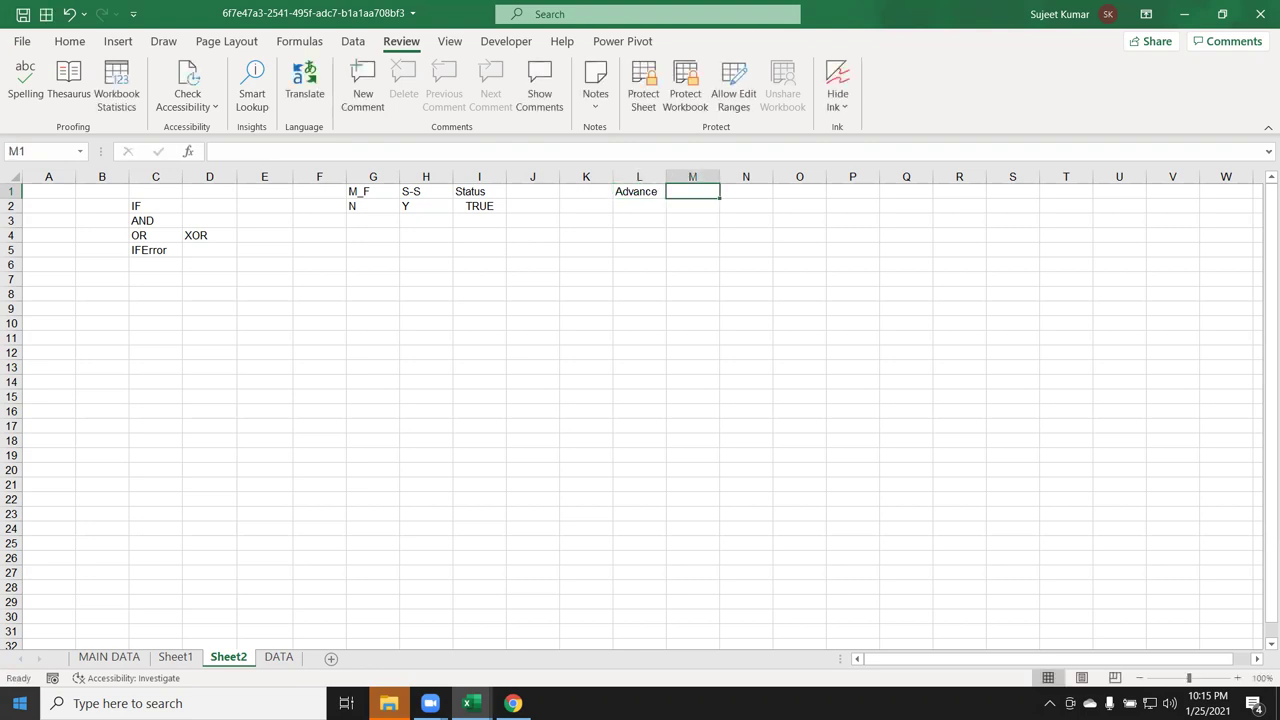
text(Inct.)
key(Return)
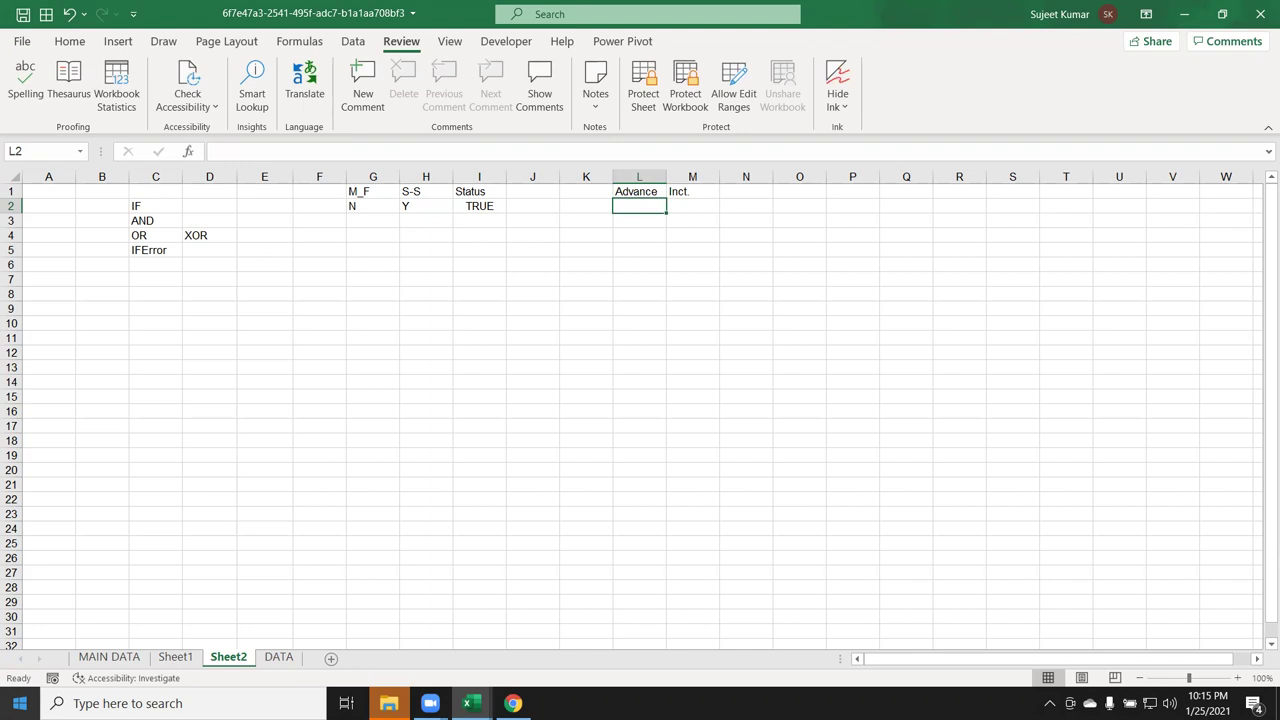
Try test values 500 in L2 and 25 in M2, then clear them
text(500)
key(Return)
click(639, 206)
click(692, 206)
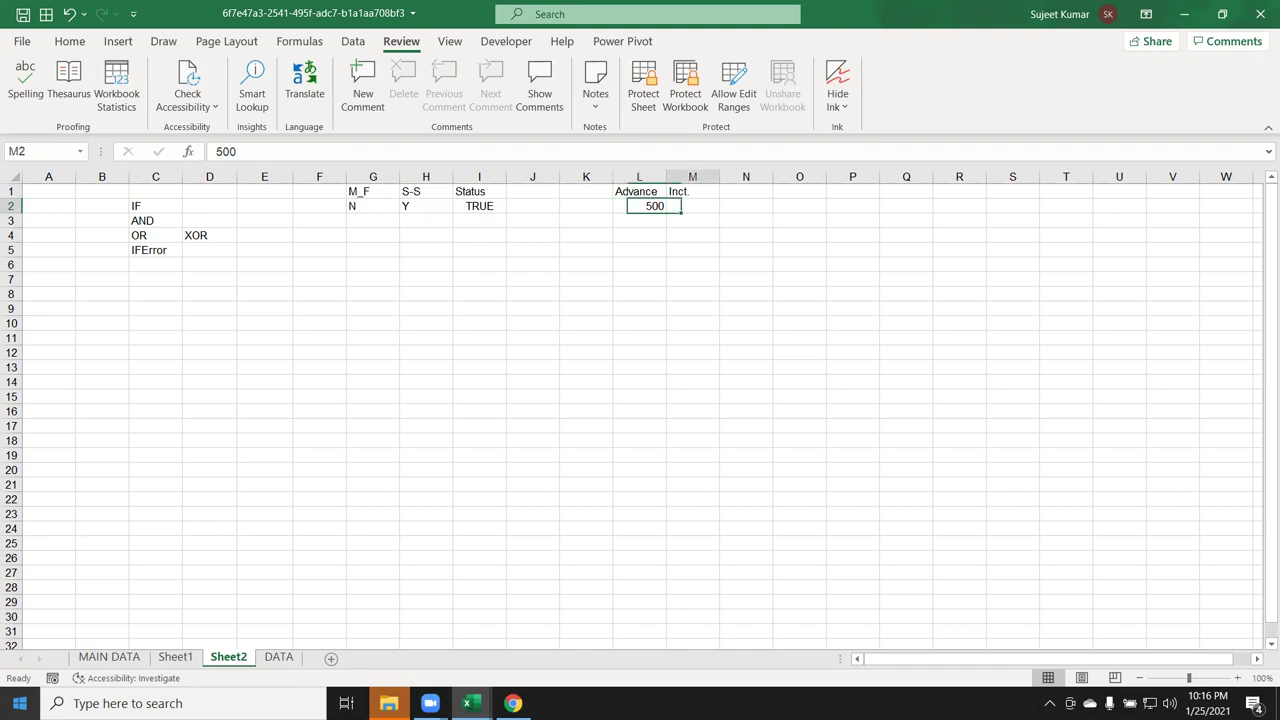
text(25)
key(Return)
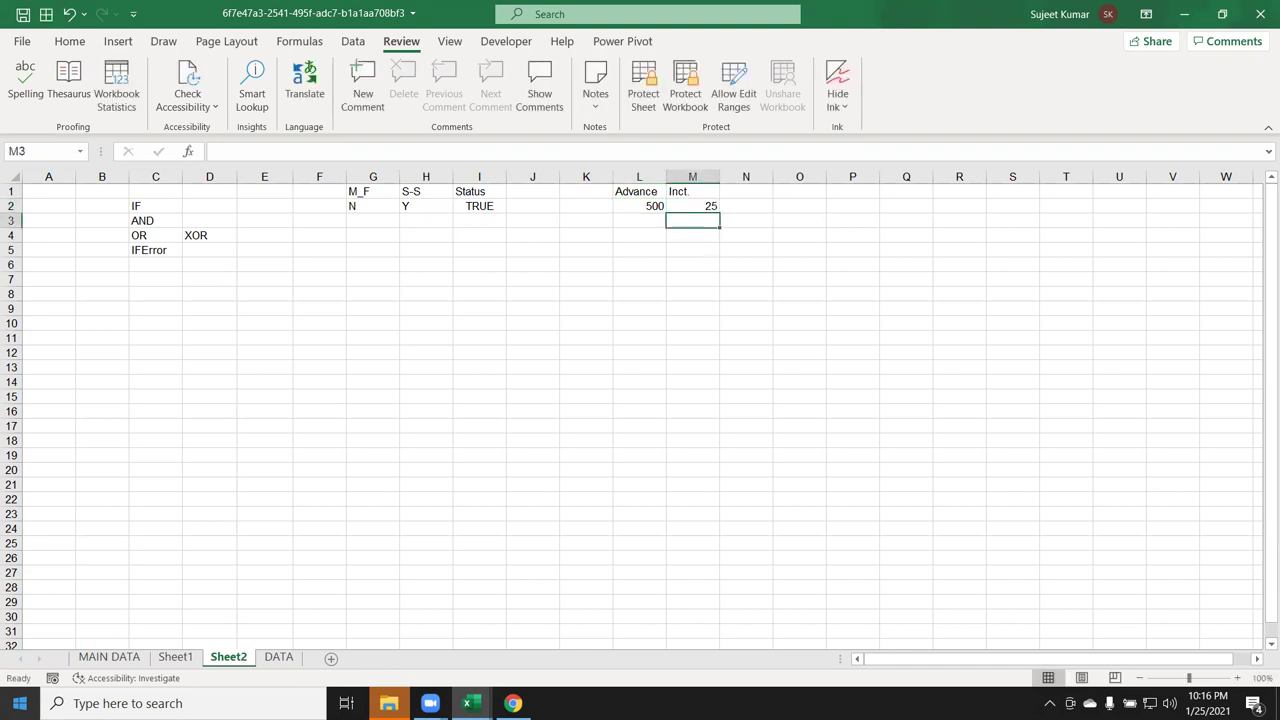
key(Up)
key(Delete)
key(Left)
key(Delete)
key(Right)
Try 6500 in M2 and 252 in L2, then delete both
text(6500)
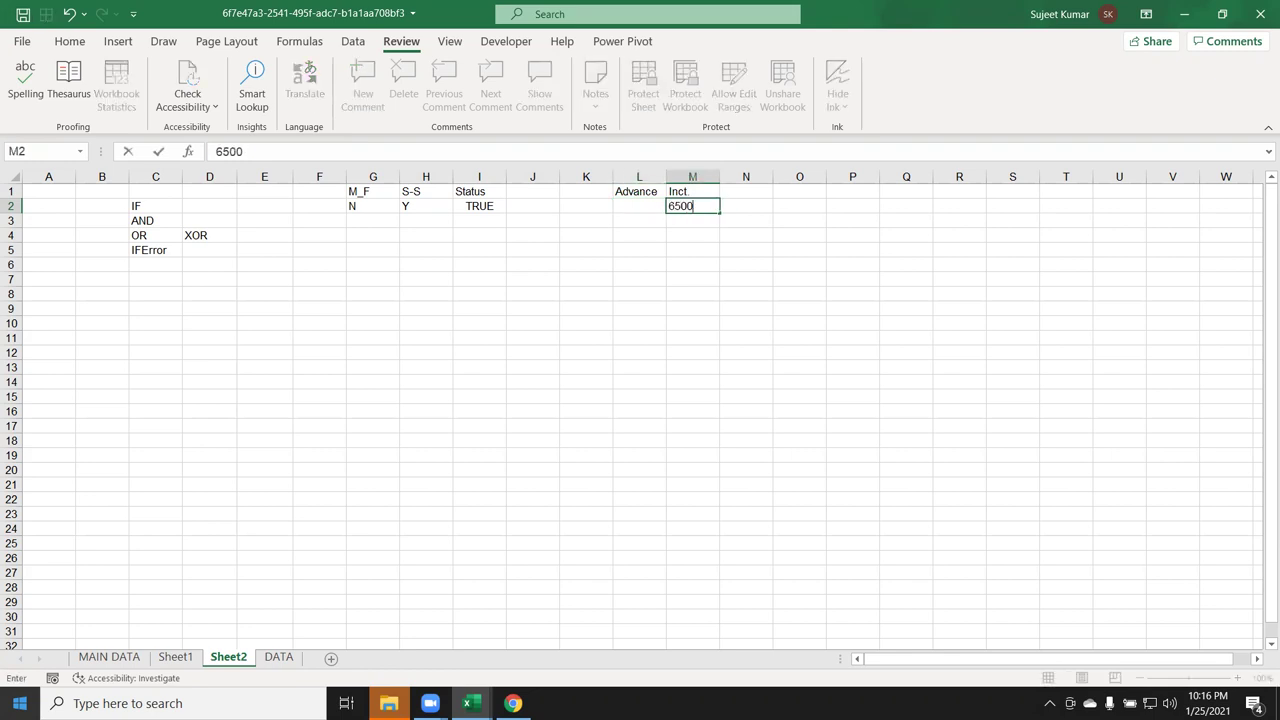
key(Return)
click(692, 206)
click(639, 206)
text(252)
key(Return)
key(Up)
key(Delete)
key(Right)
key(Delete)
key(Left)
Select columns L and M, then range L2:M2, ending on cell L2
key(ctrl+space)
key(Right)
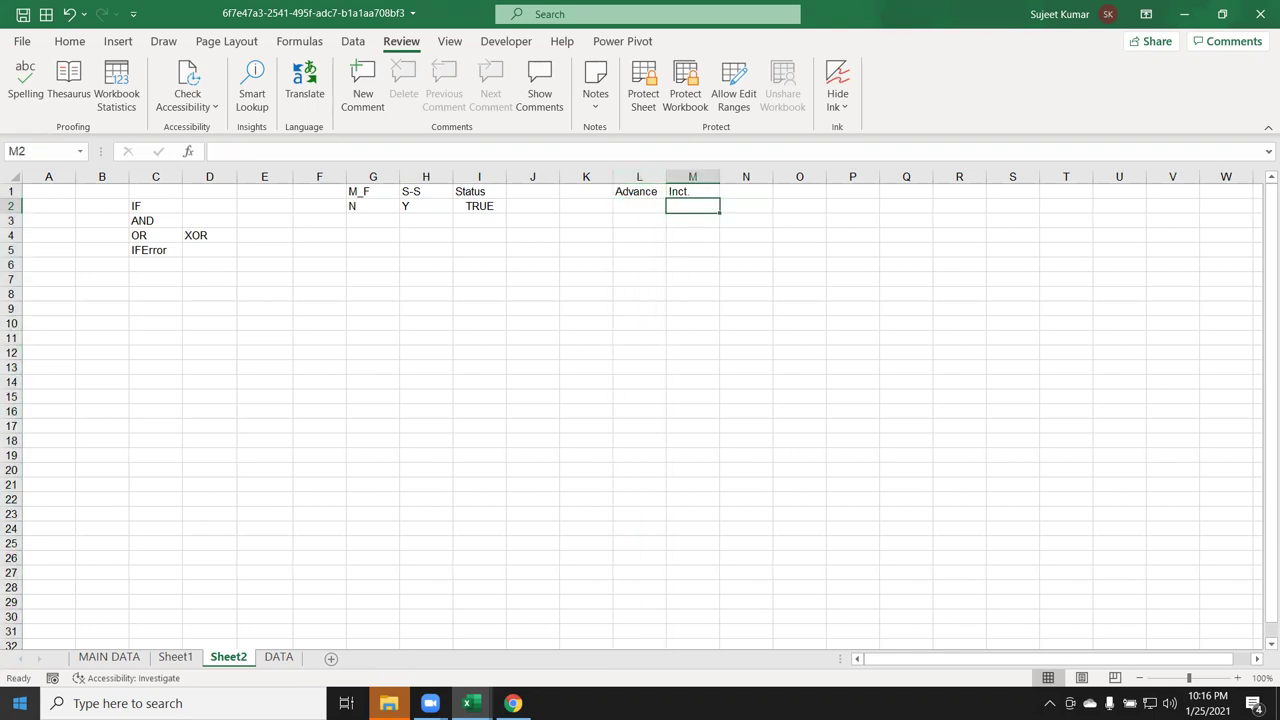
key(ctrl+space)
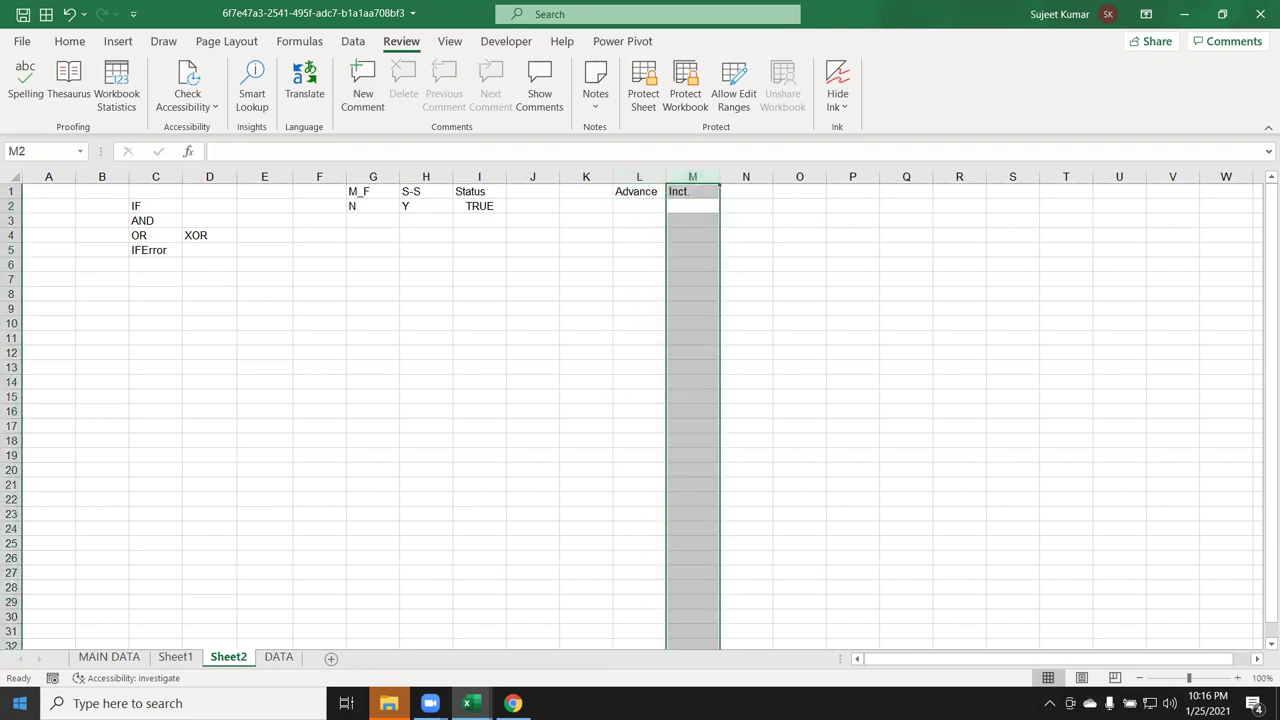
key(Left)
key(shift+Right)
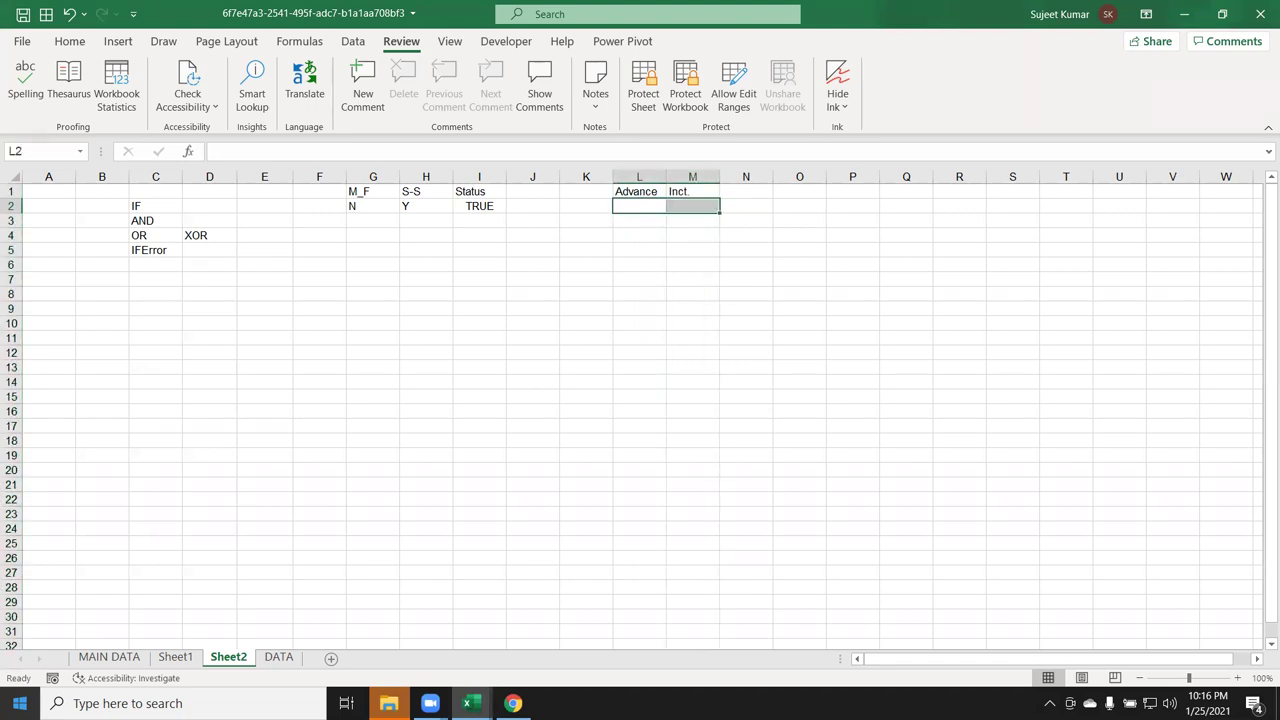
key(Left)
key(Right)
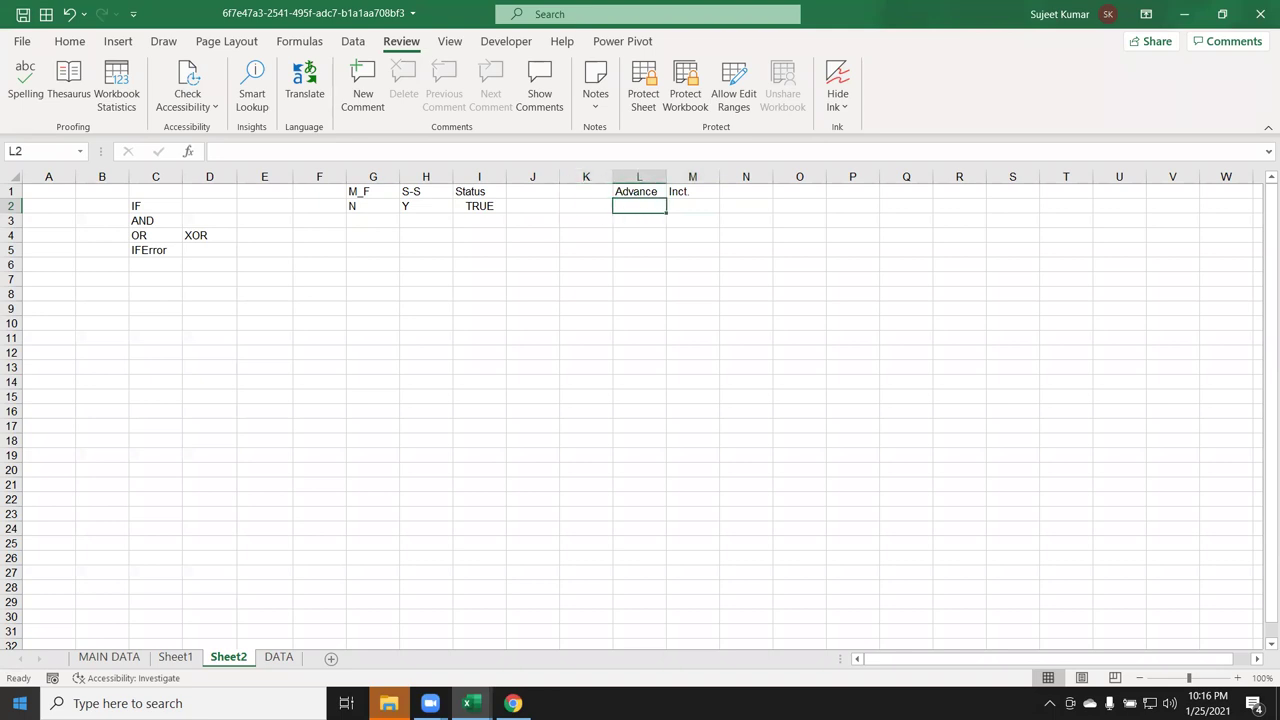
Open Data Validation for L2 and set Allow to Custom
click(353, 41)
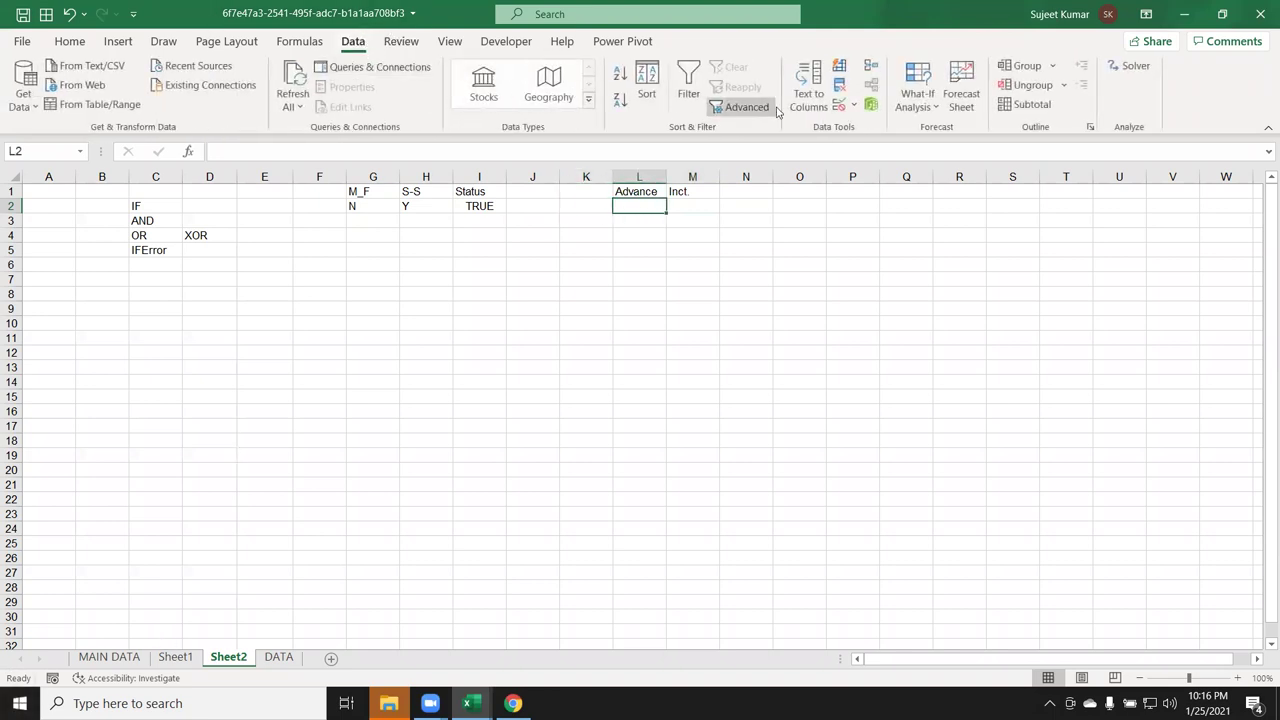
click(854, 105)
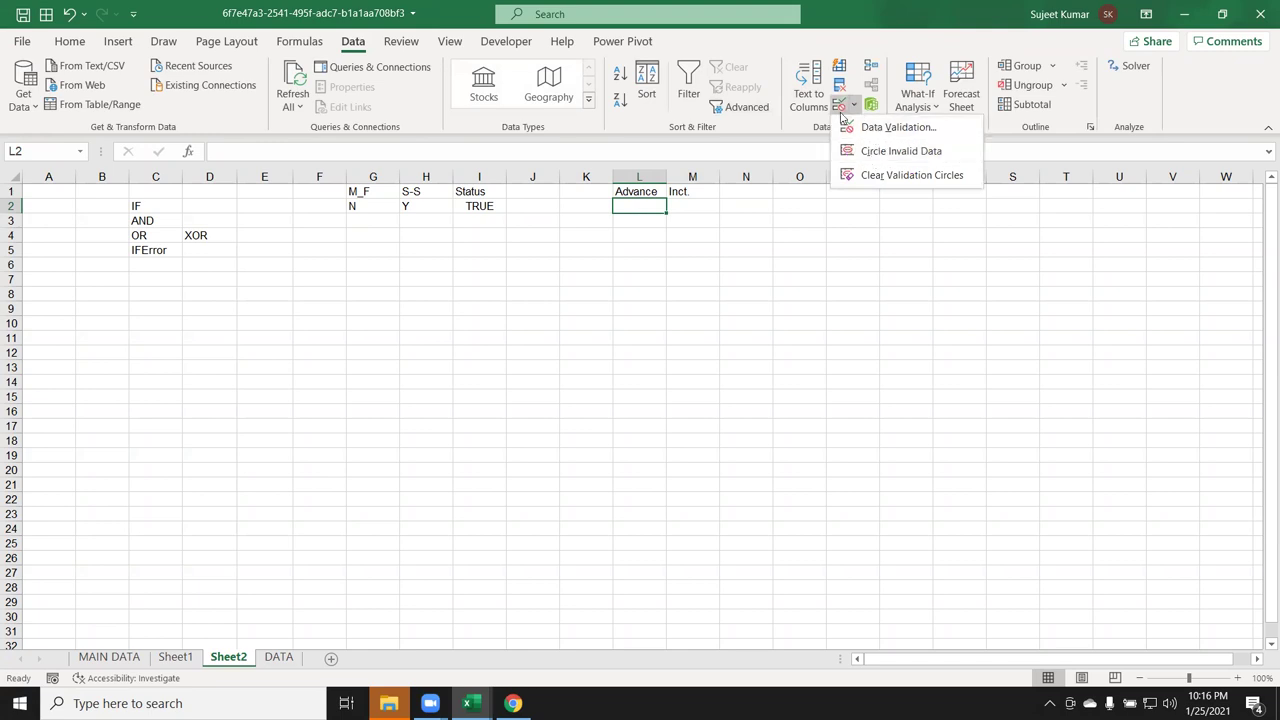
click(871, 129)
click(725, 278)
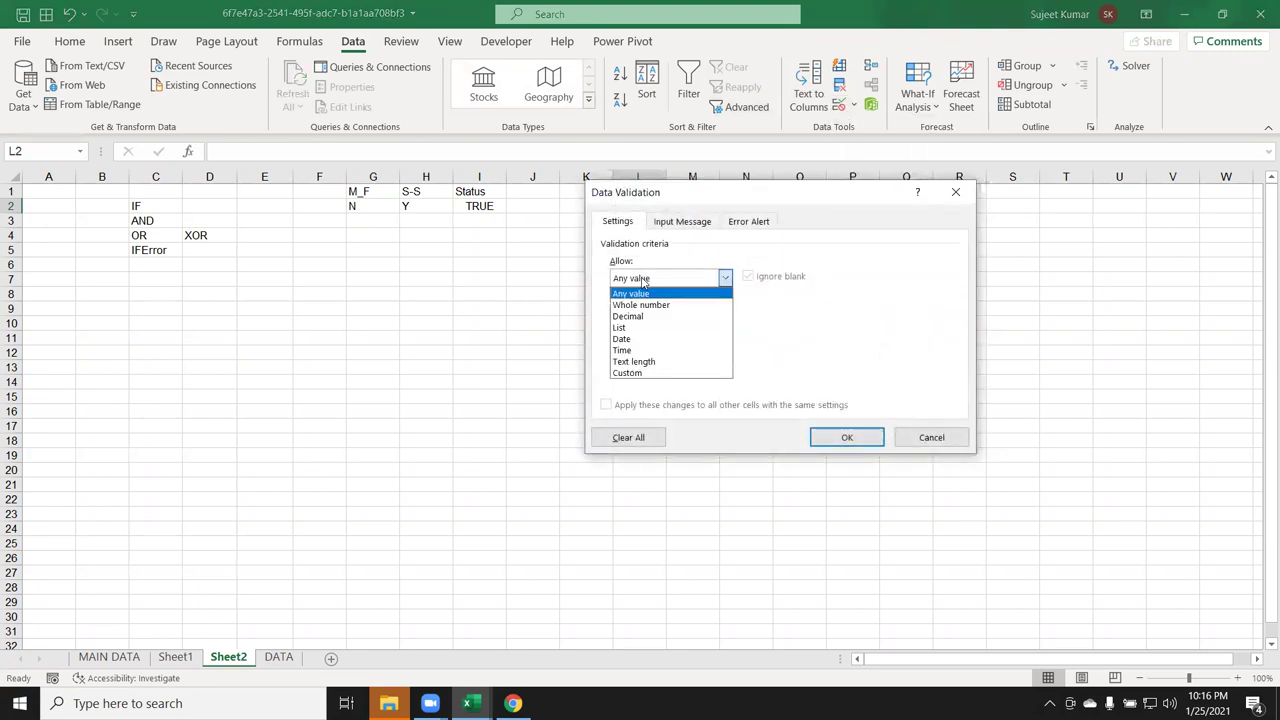
click(637, 372)
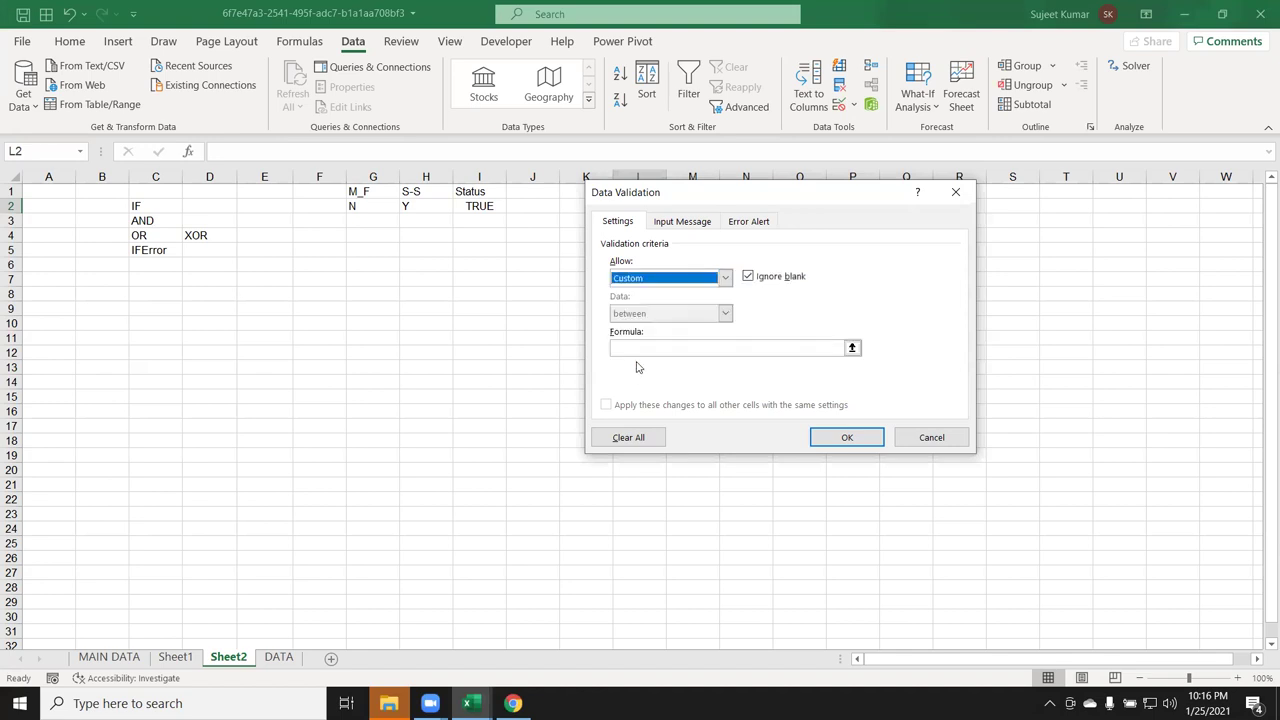
Enter the validation formula =xor($L2>0,$M2>0)=true
drag(712, 192, 898, 196)
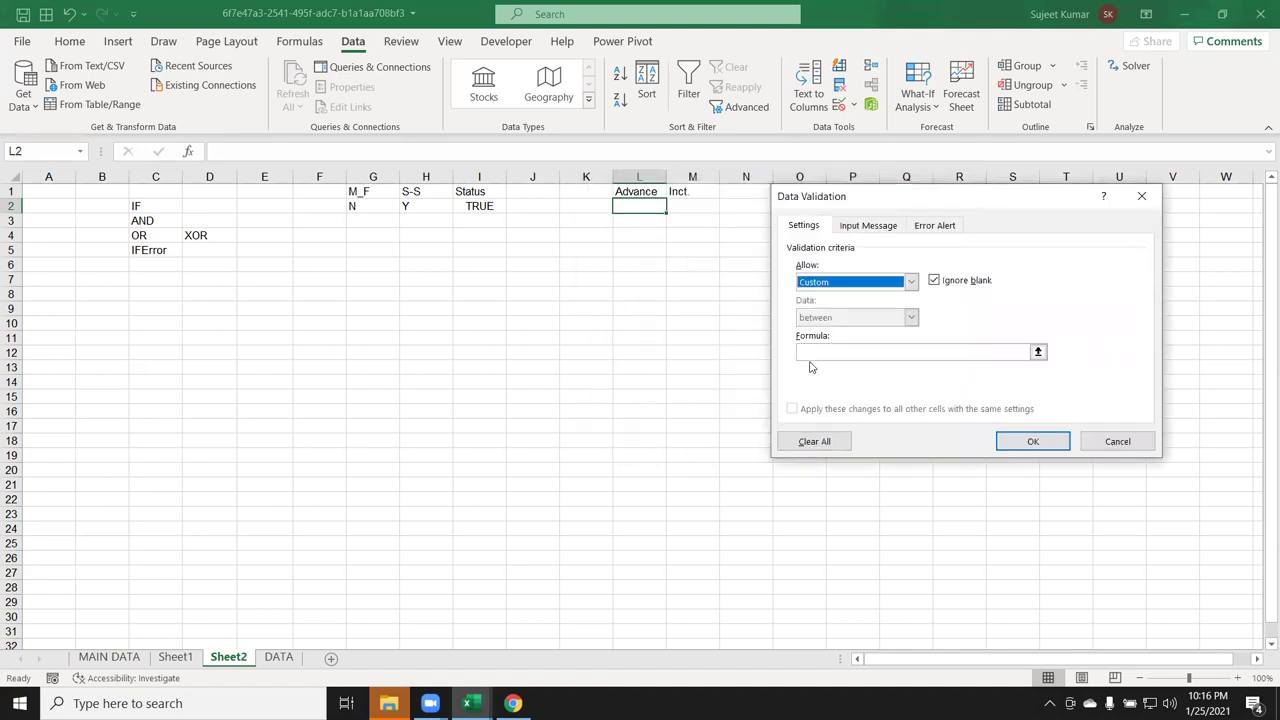
click(814, 355)
text(=xor()
click(639, 203)
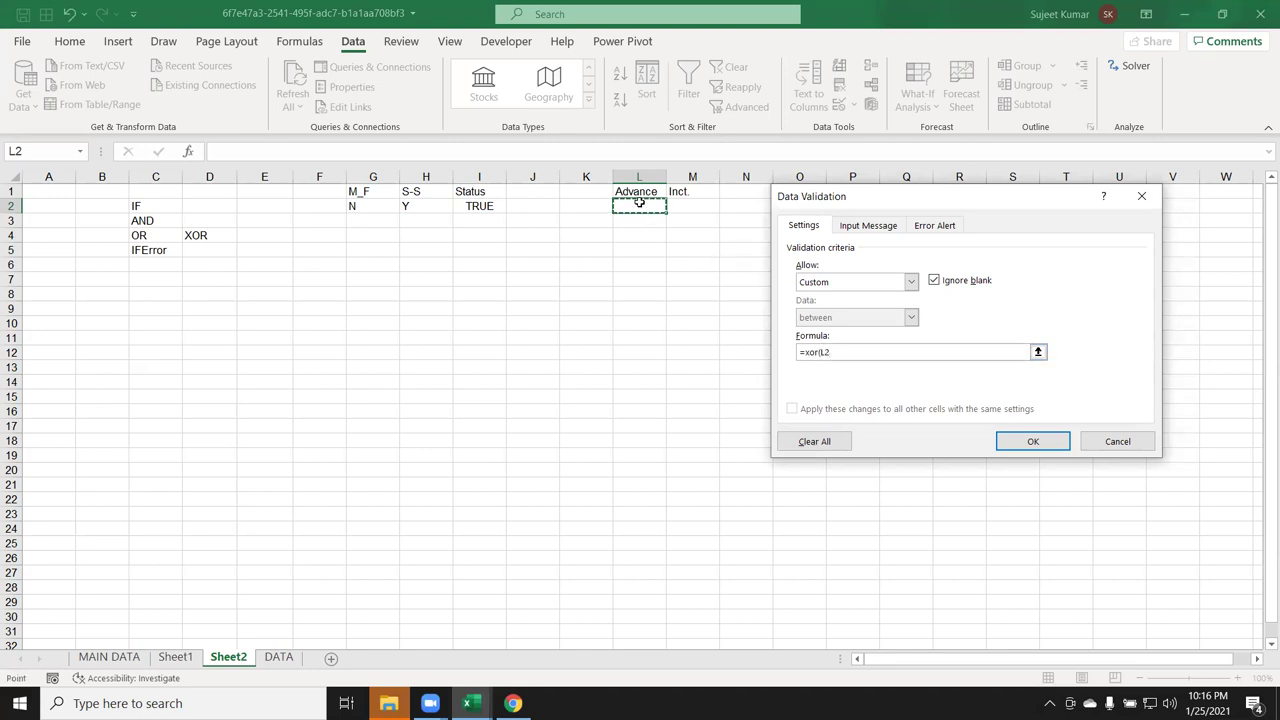
text(>0,)
click(677, 195)
click(678, 209)
text(>0))
text(=true)
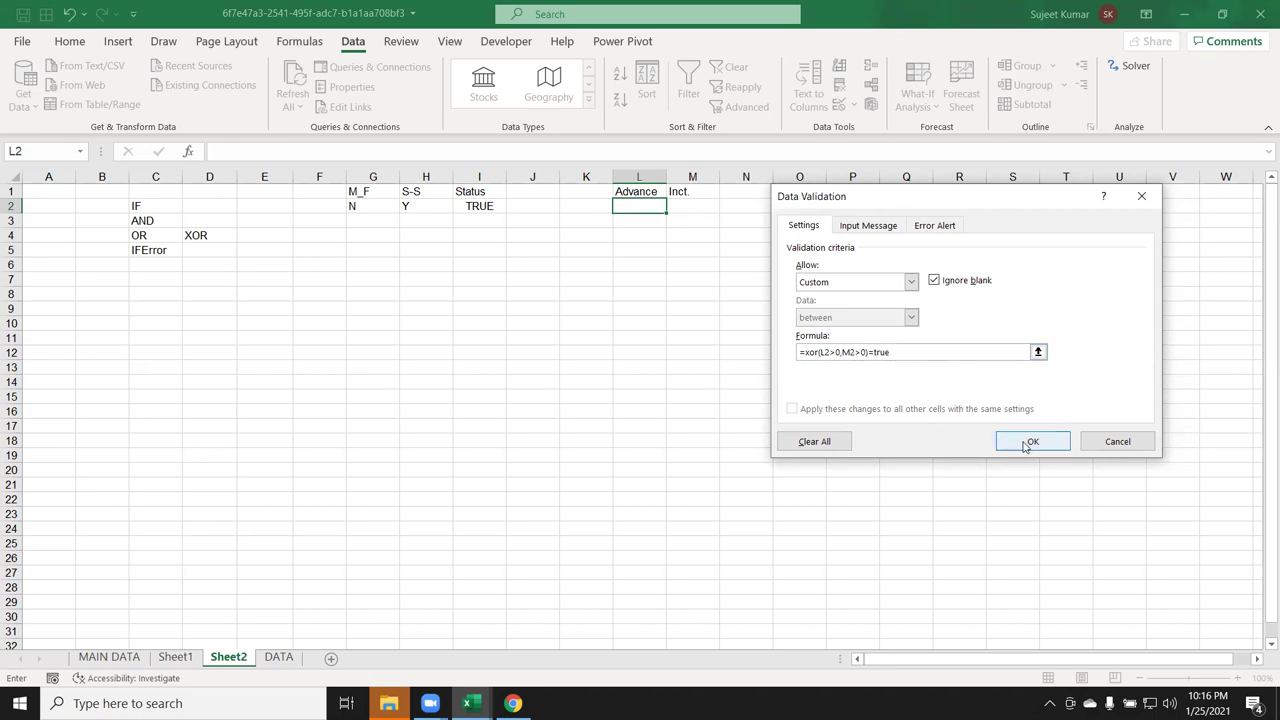
click(822, 352)
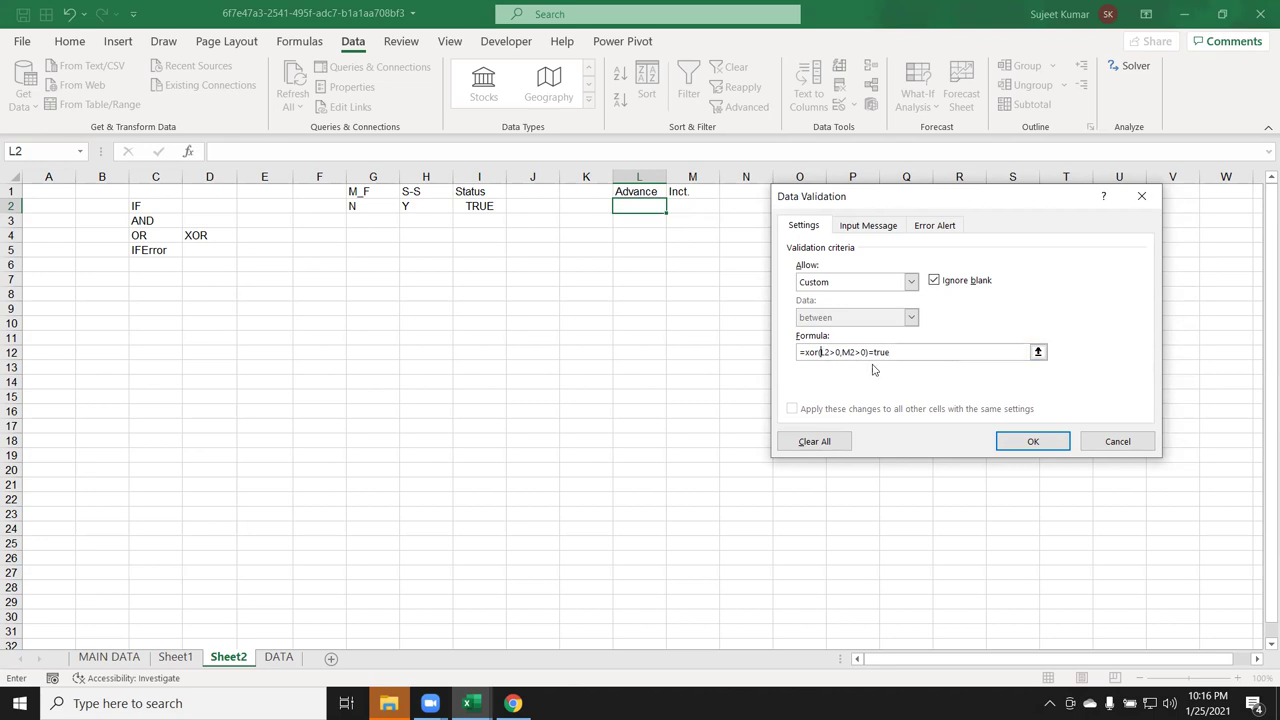
text($)
text($)
Copy L2's data validation rule onto L2:M22 with Paste Special, validation only
click(1030, 441)
key(ctrl+c)
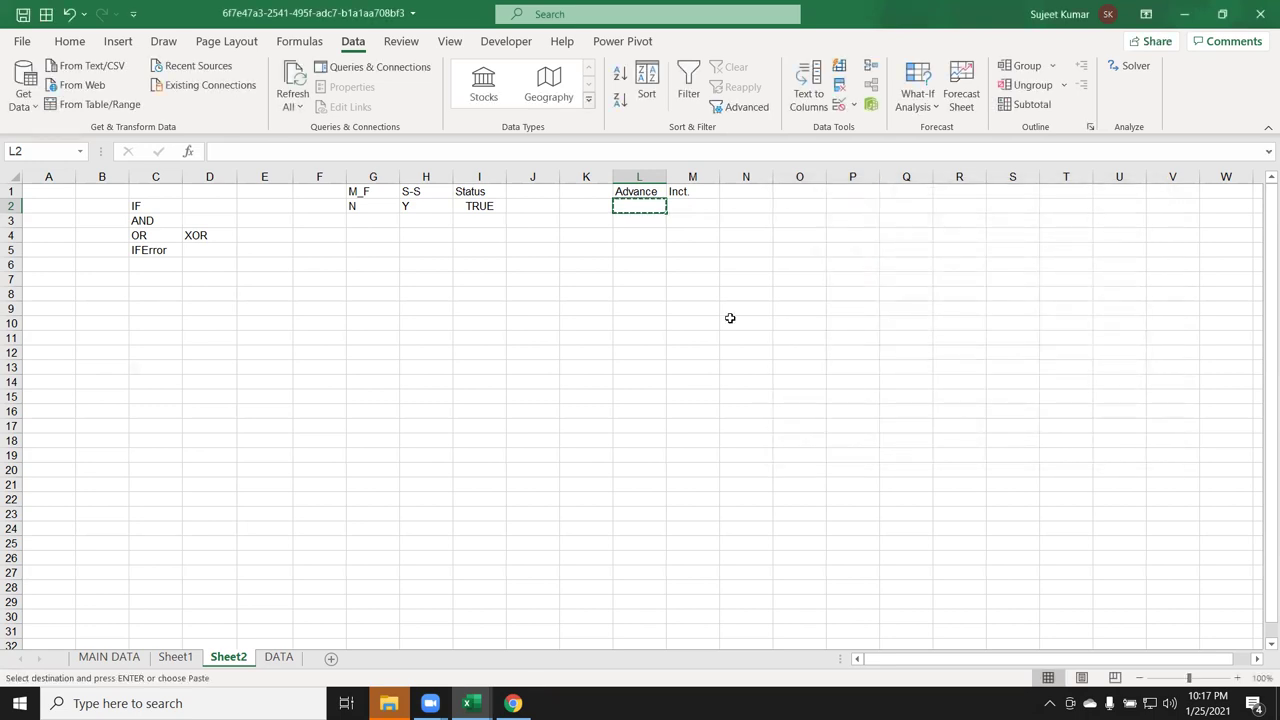
drag(652, 210, 718, 498)
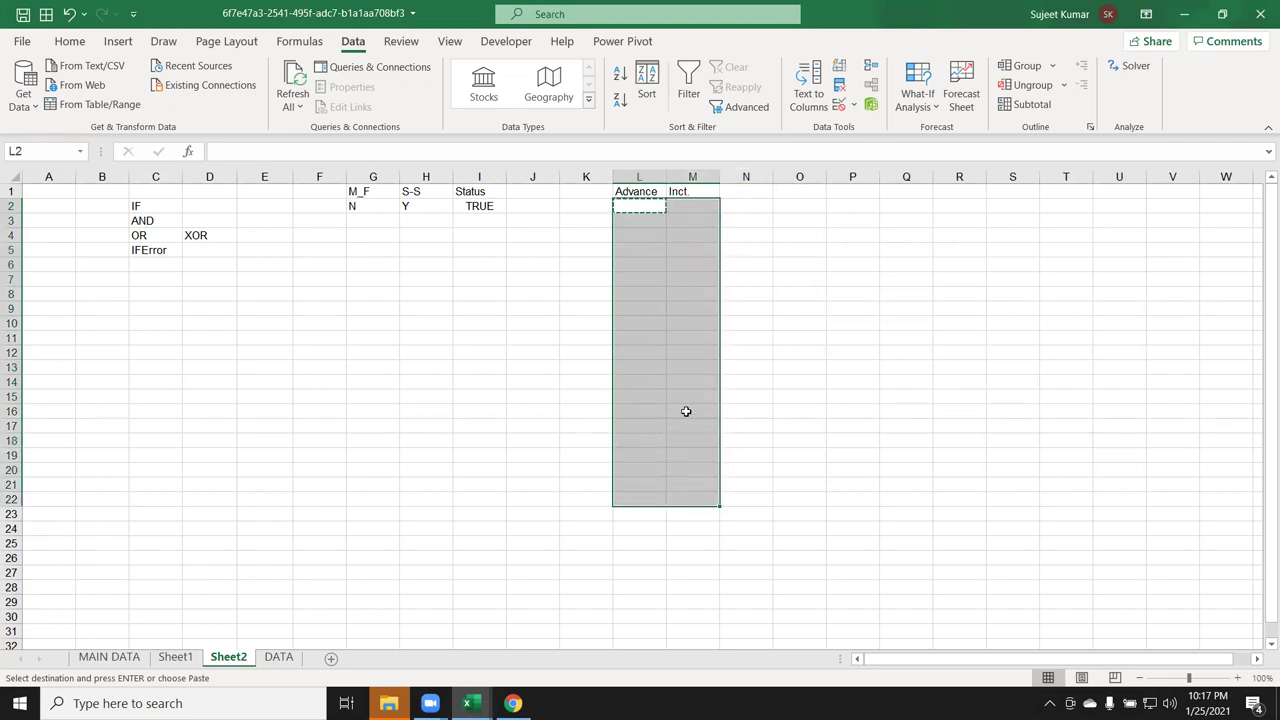
right_click(686, 411)
click(742, 335)
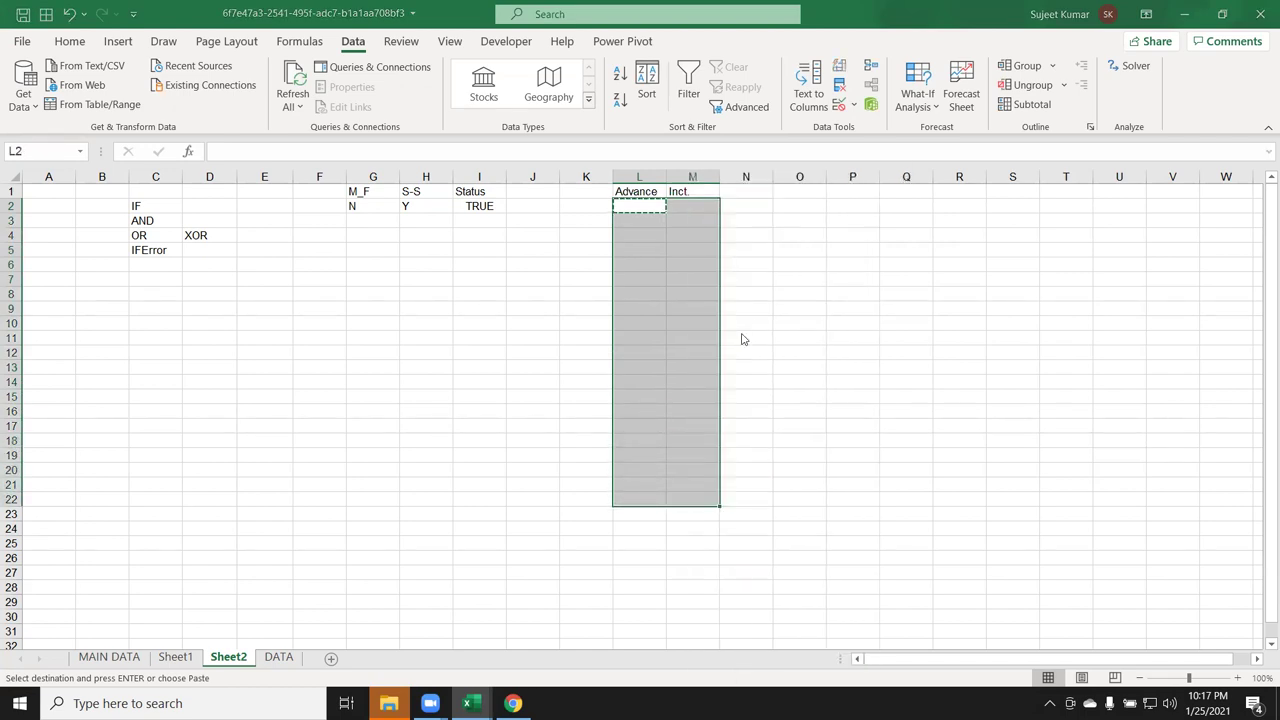
click(636, 313)
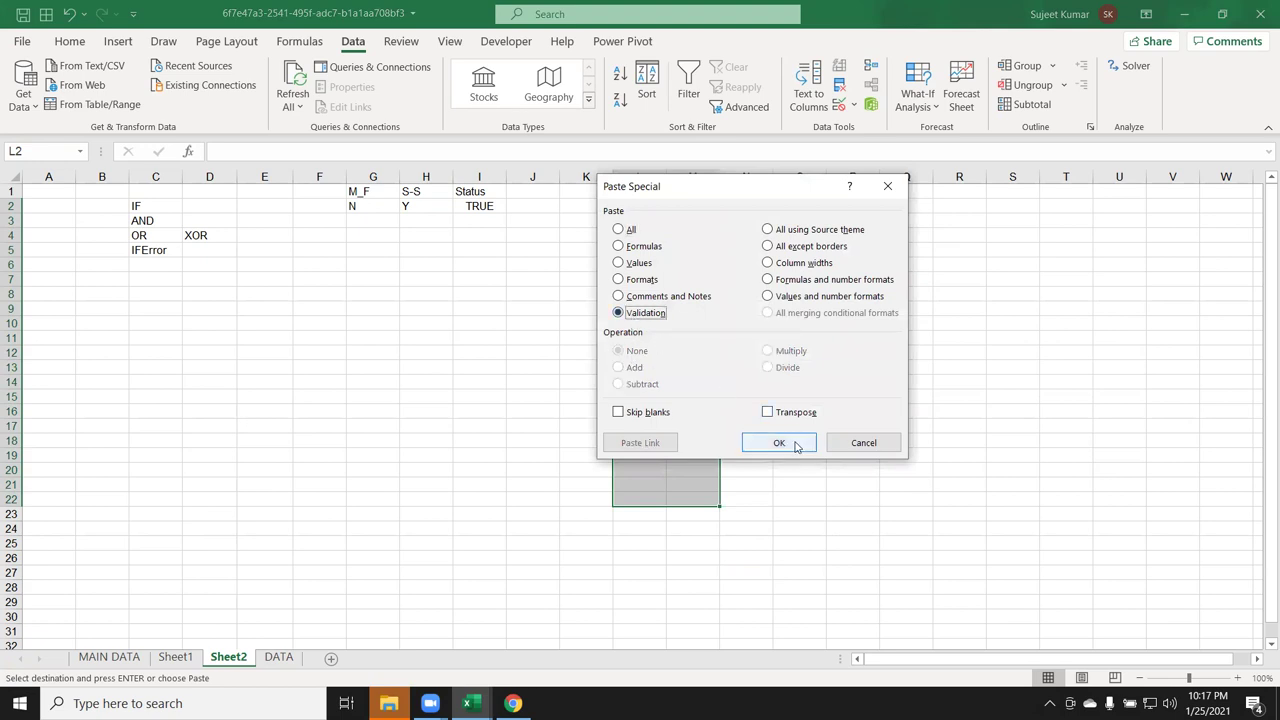
click(779, 443)
key(Escape)
Enter 500 as the advance in L2 and confirm 65 in M2 is rejected
click(637, 210)
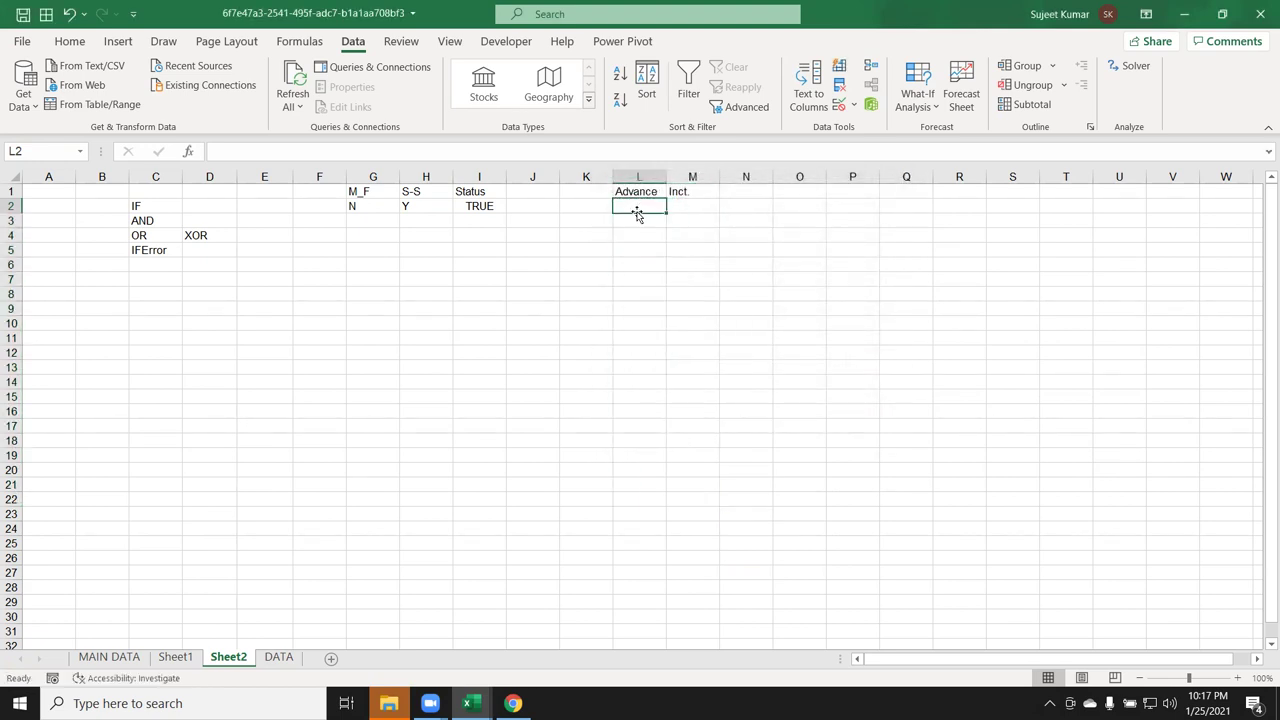
text(500)
key(Return)
click(637, 210)
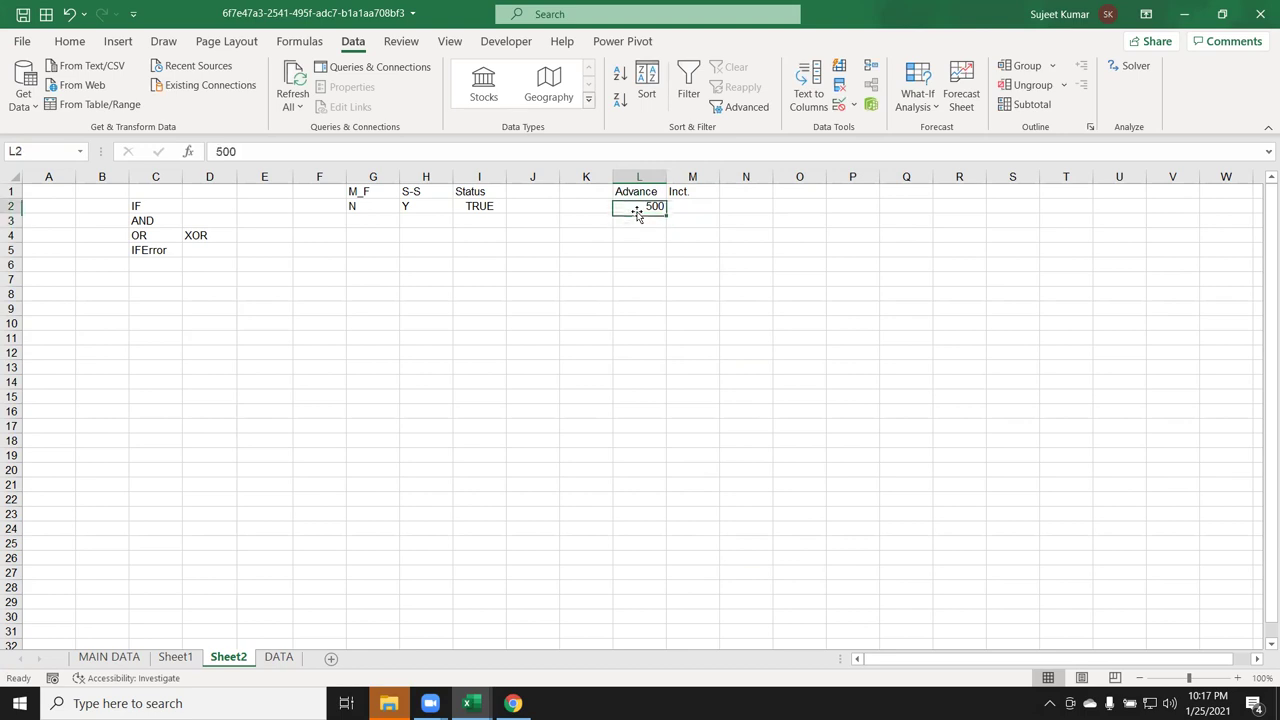
key(Right)
text(65)
key(Return)
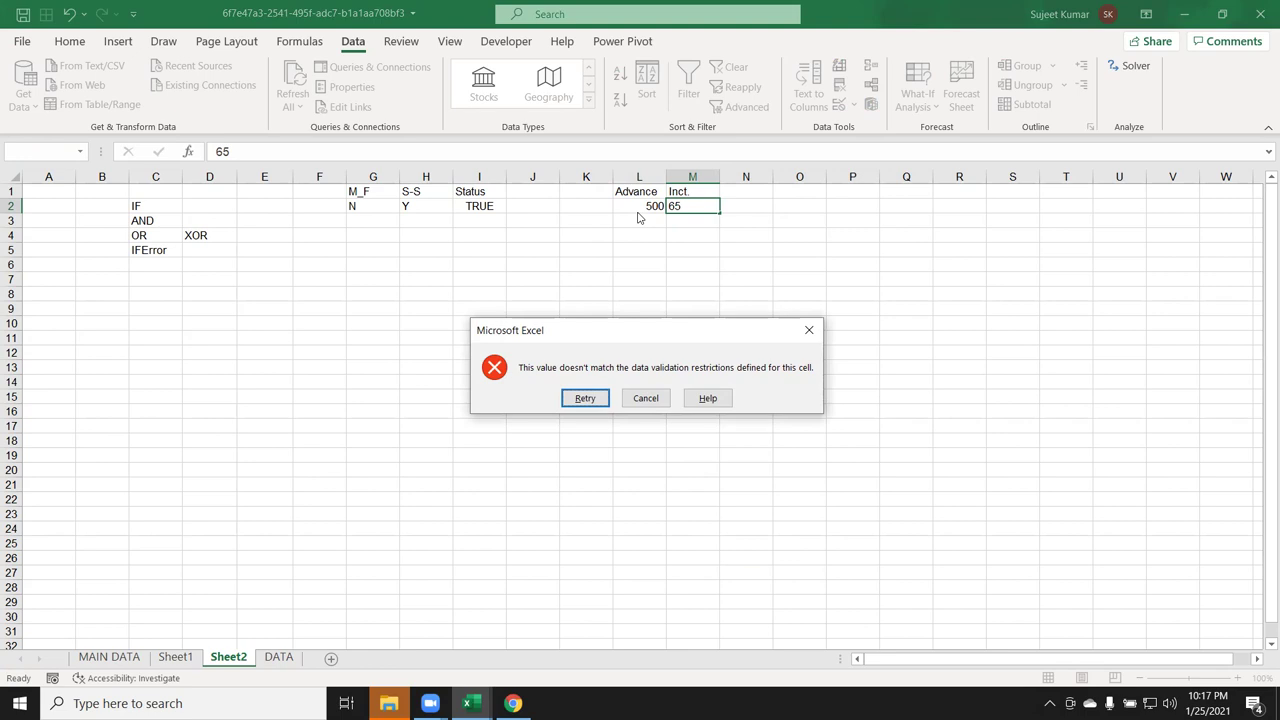
key(Escape)
Enter 900 as the incentive in M3 and confirm 252 in L3 is rejected
key(Down)
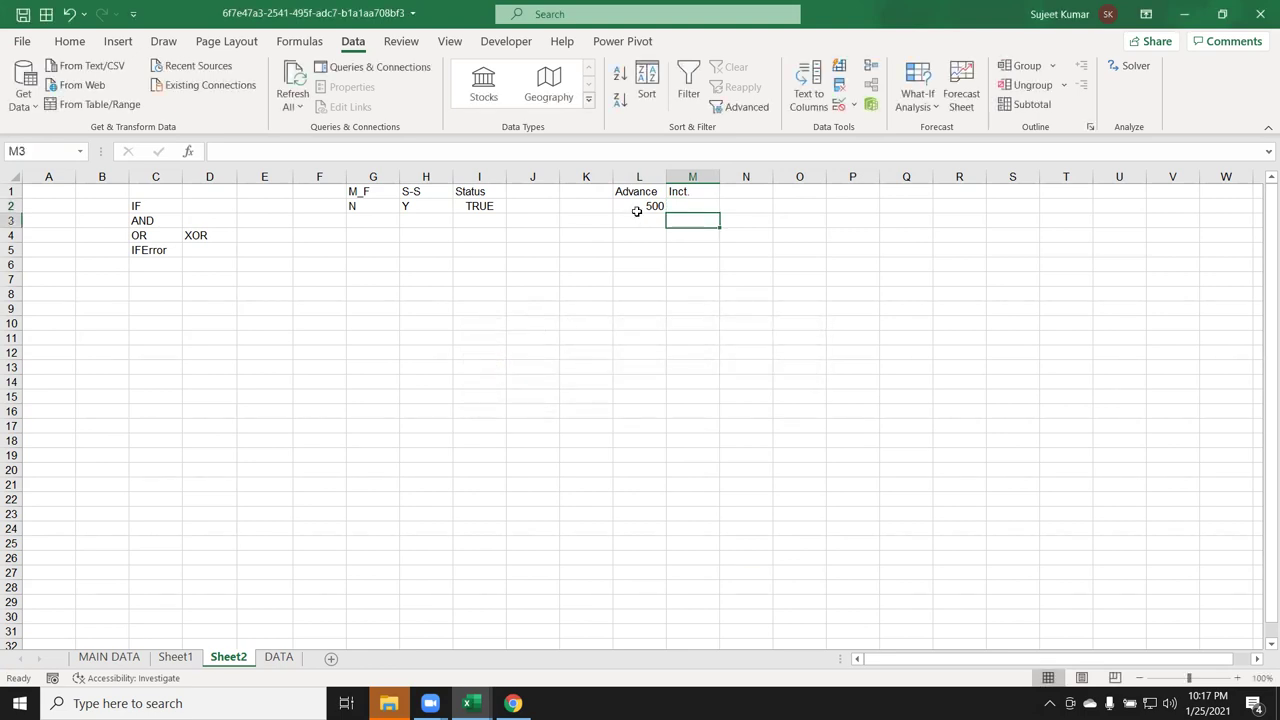
text(900)
key(Return)
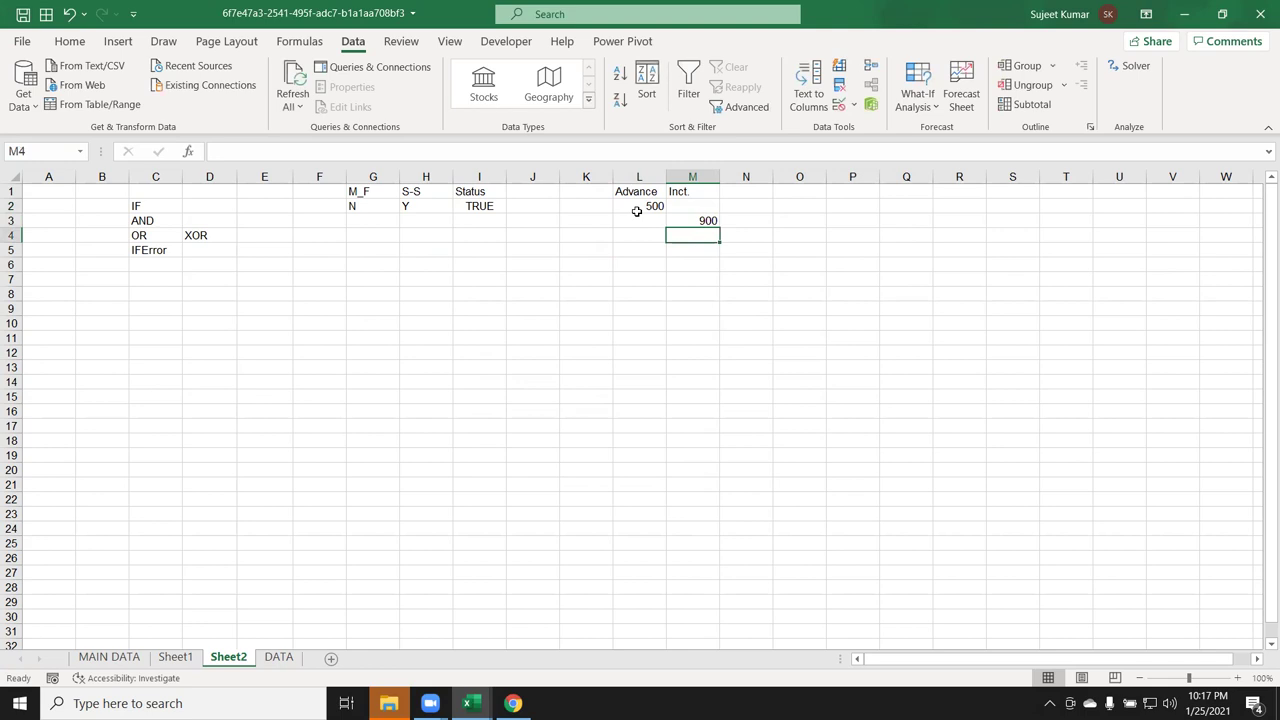
click(637, 216)
text(252)
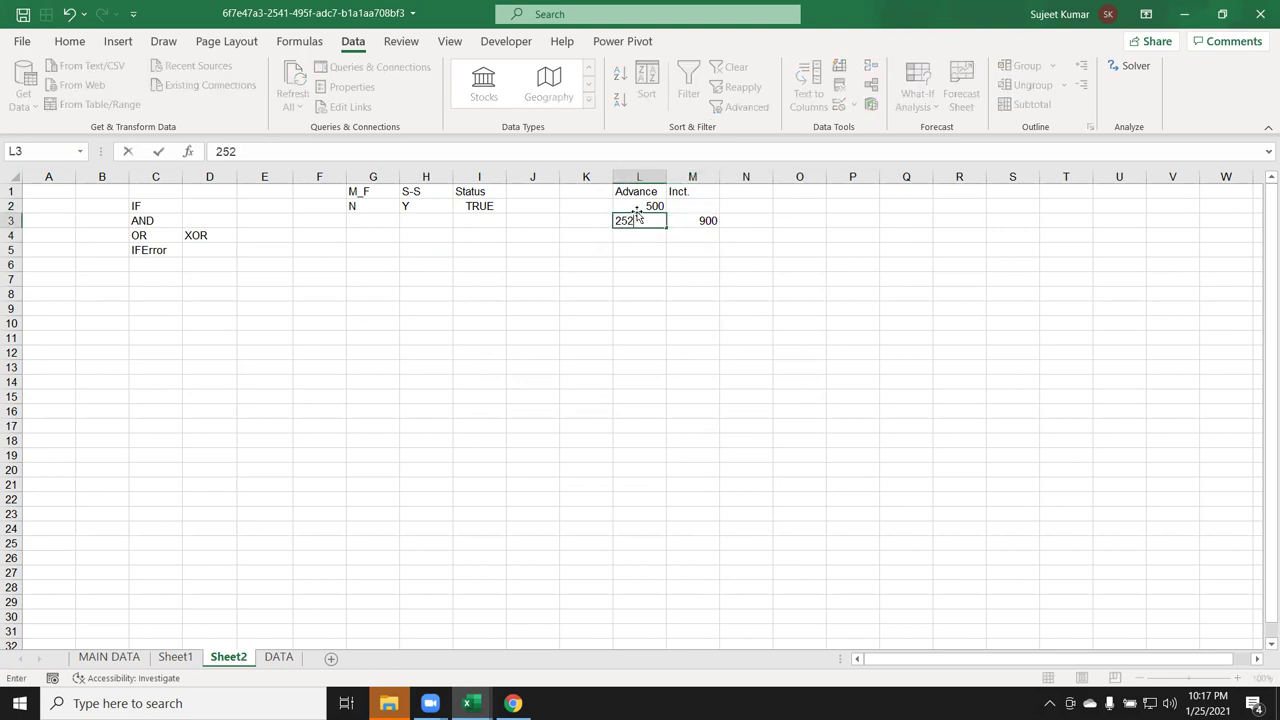
key(Return)
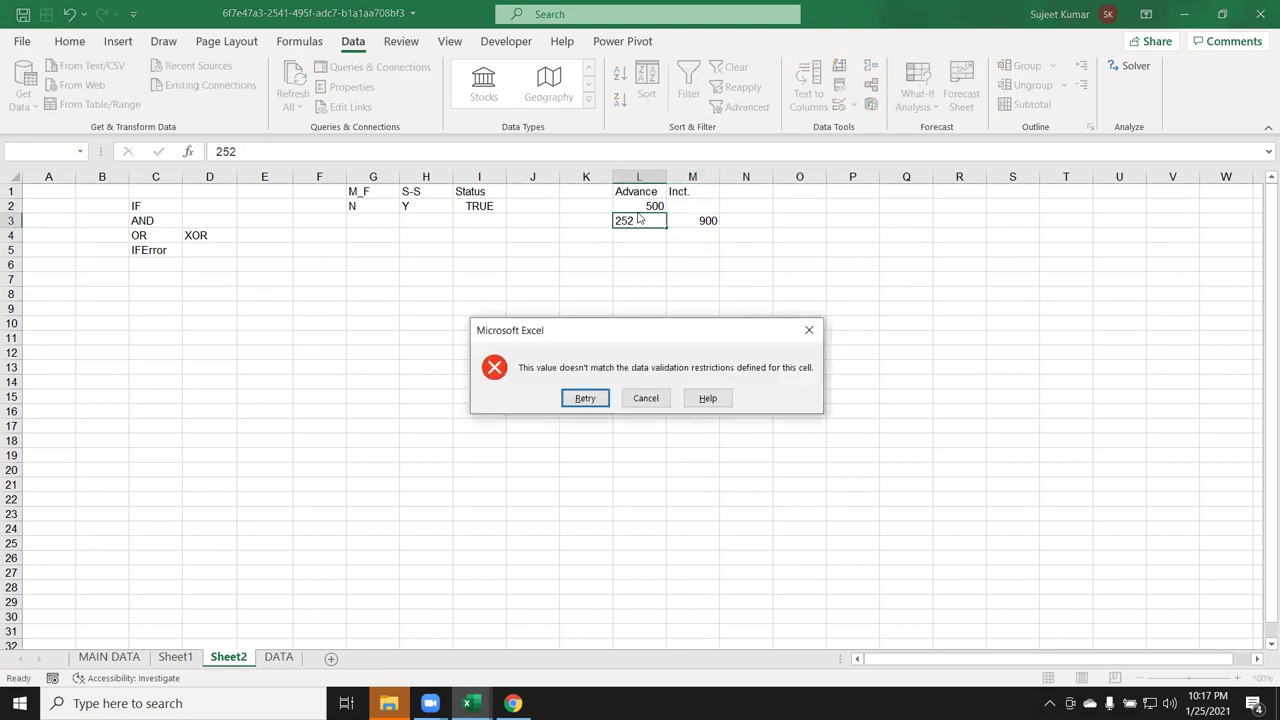
key(Escape)
key(Up)
key(Left)
key(Left)
key(Left)
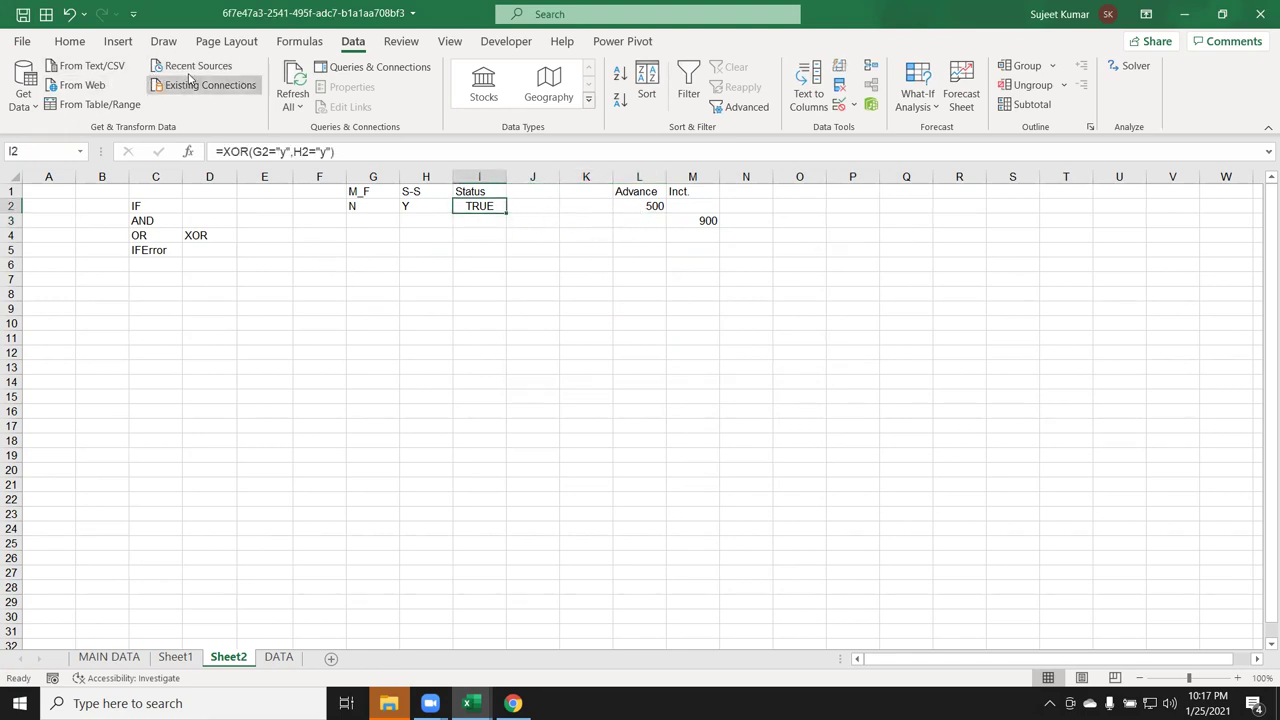
Browse the Text functions list, then enter and clear a mistaken NOT in G3
click(291, 41)
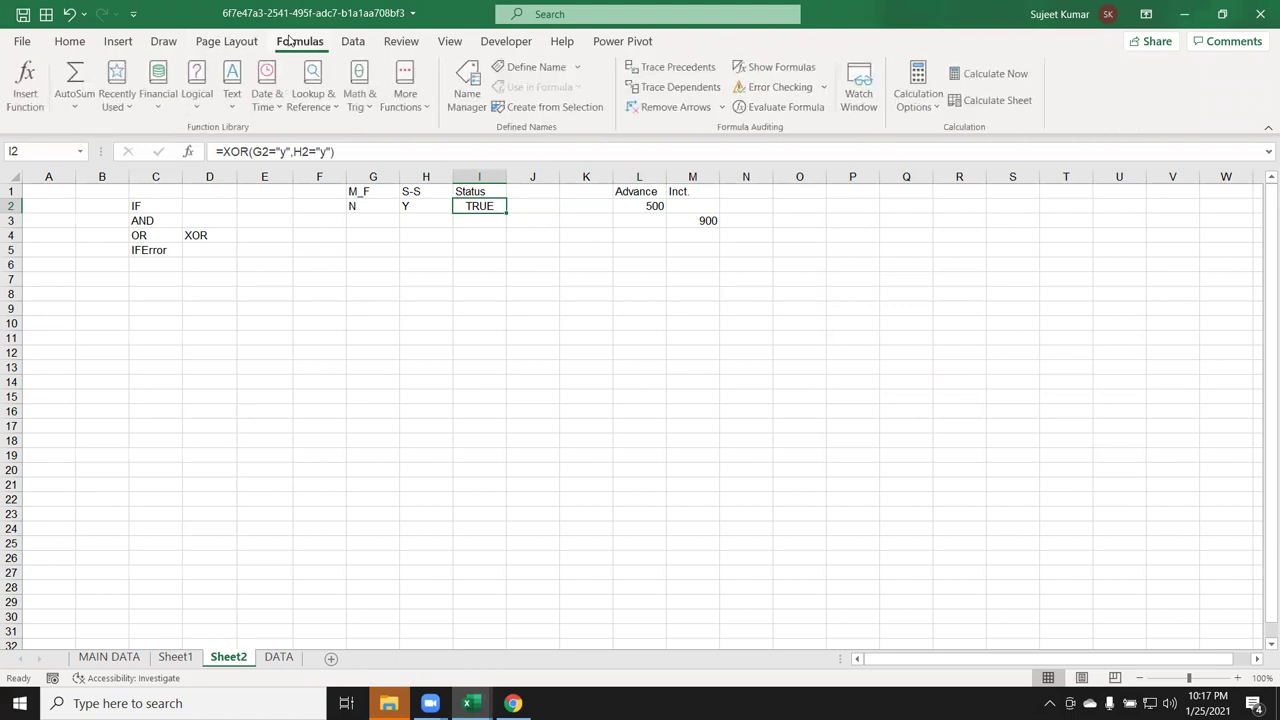
click(232, 110)
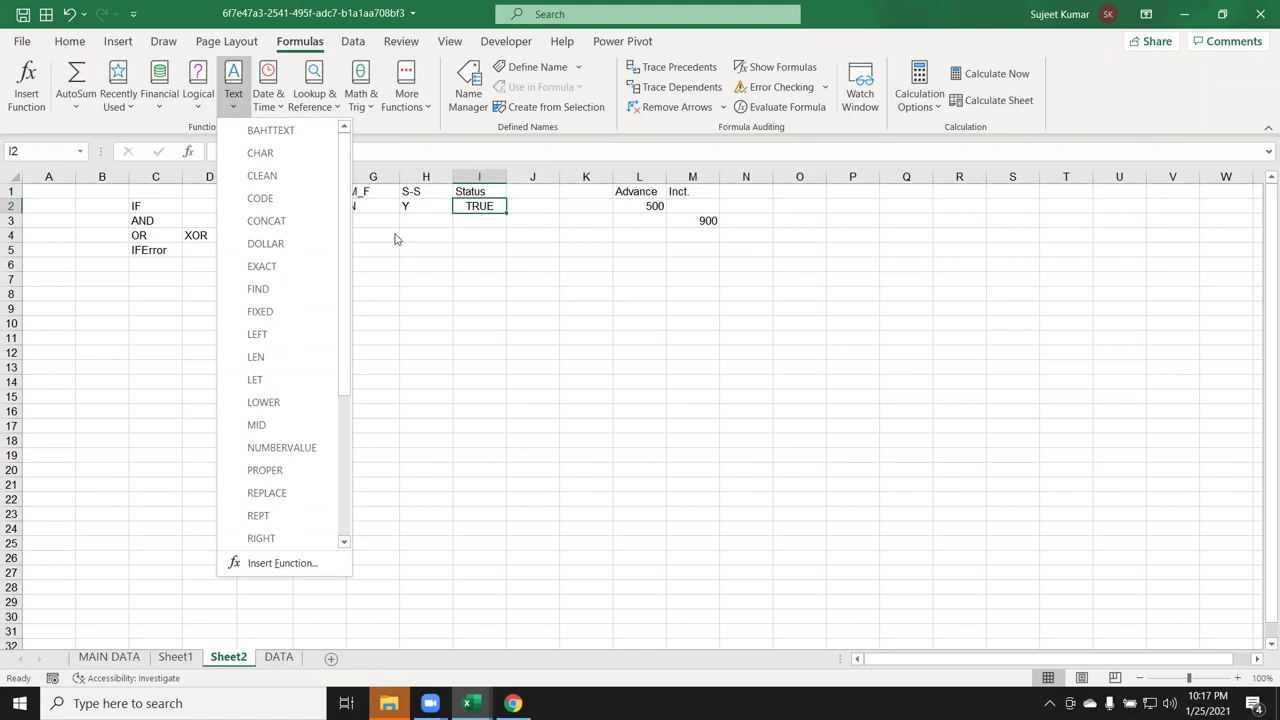
click(396, 234)
click(367, 222)
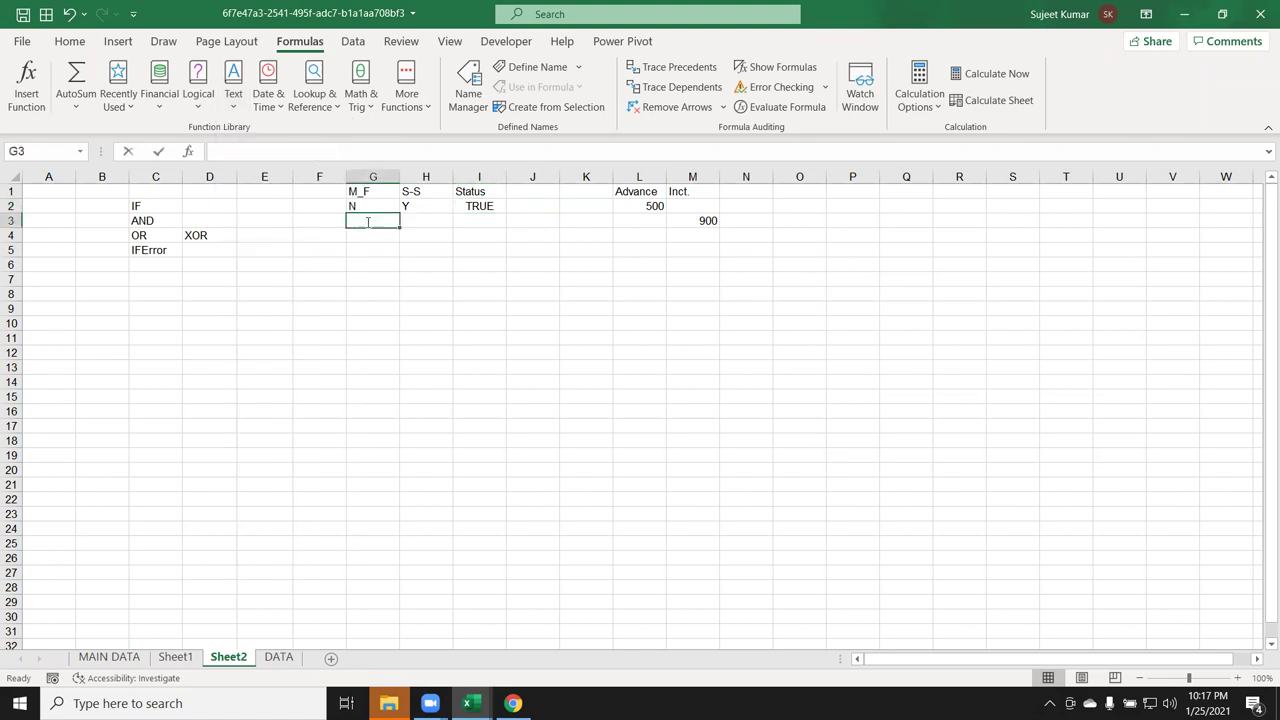
text(NOT)
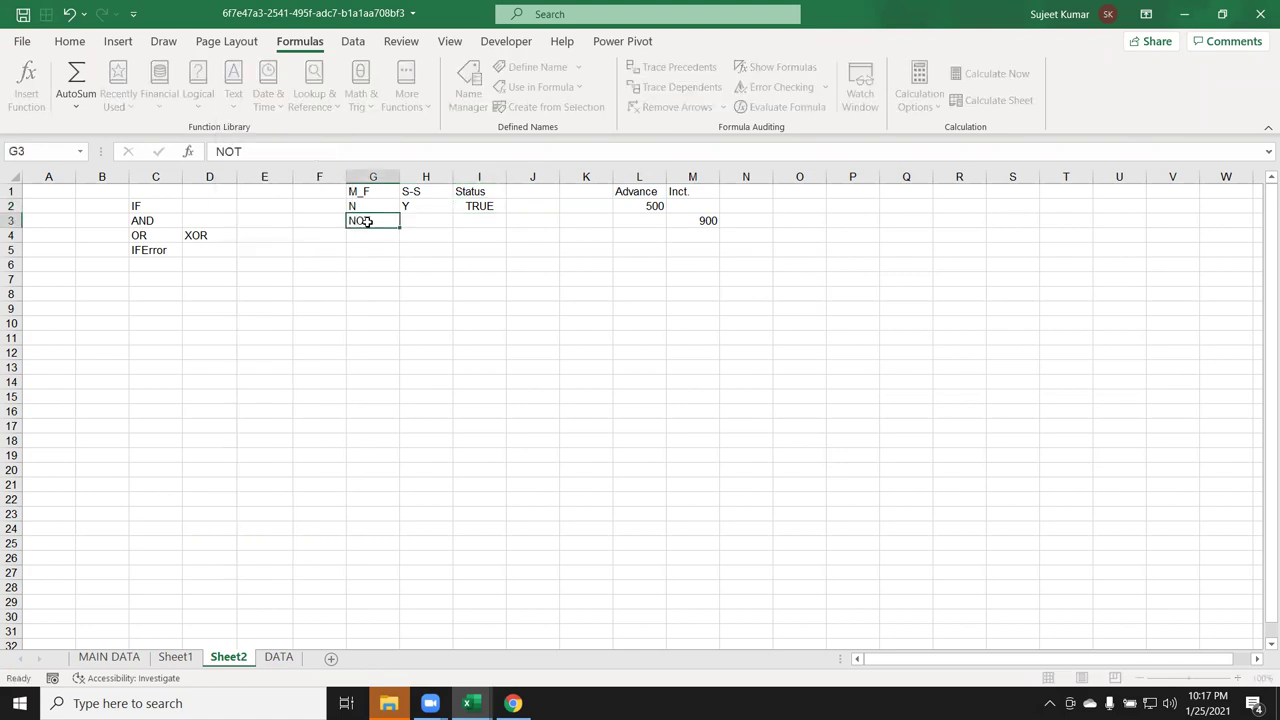
key(Return)
click(367, 220)
key(Delete)
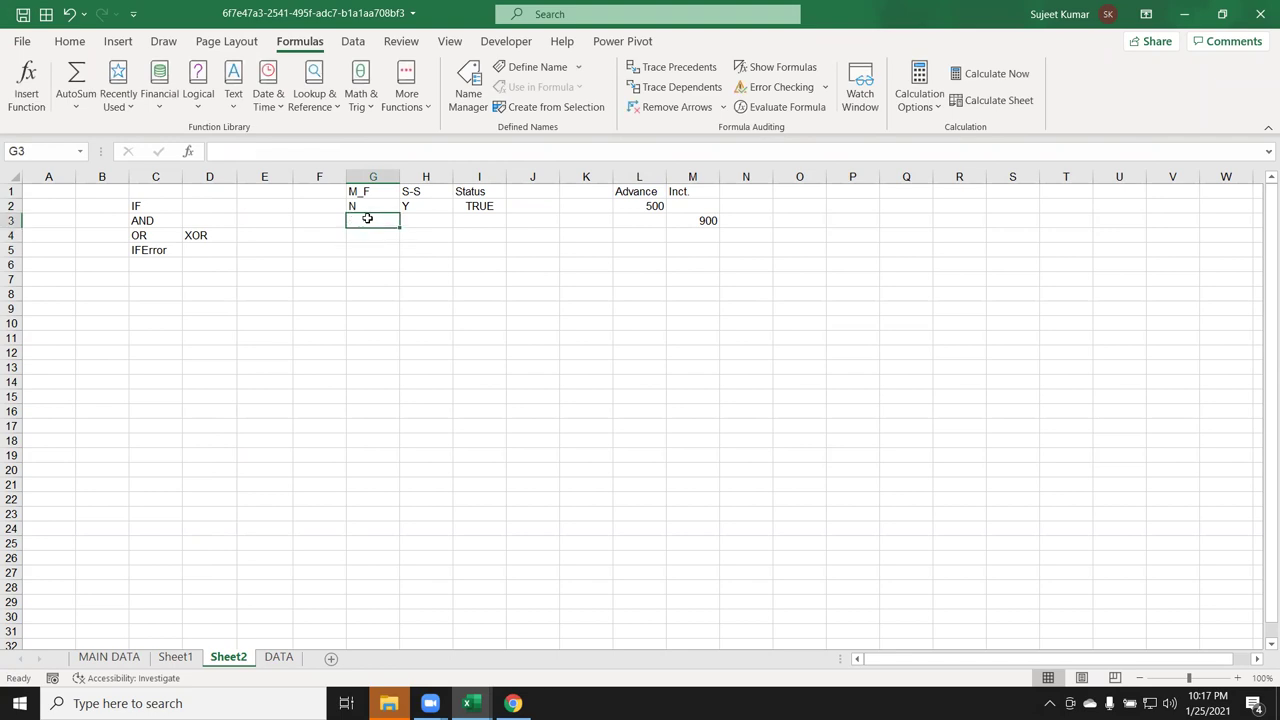
Add NOT to the function list in C6 under IFError
key(Left)
key(Left)
key(Left)
key(Down)
key(Down)
key(Down)
key(Down)
key(Left)
key(Up)
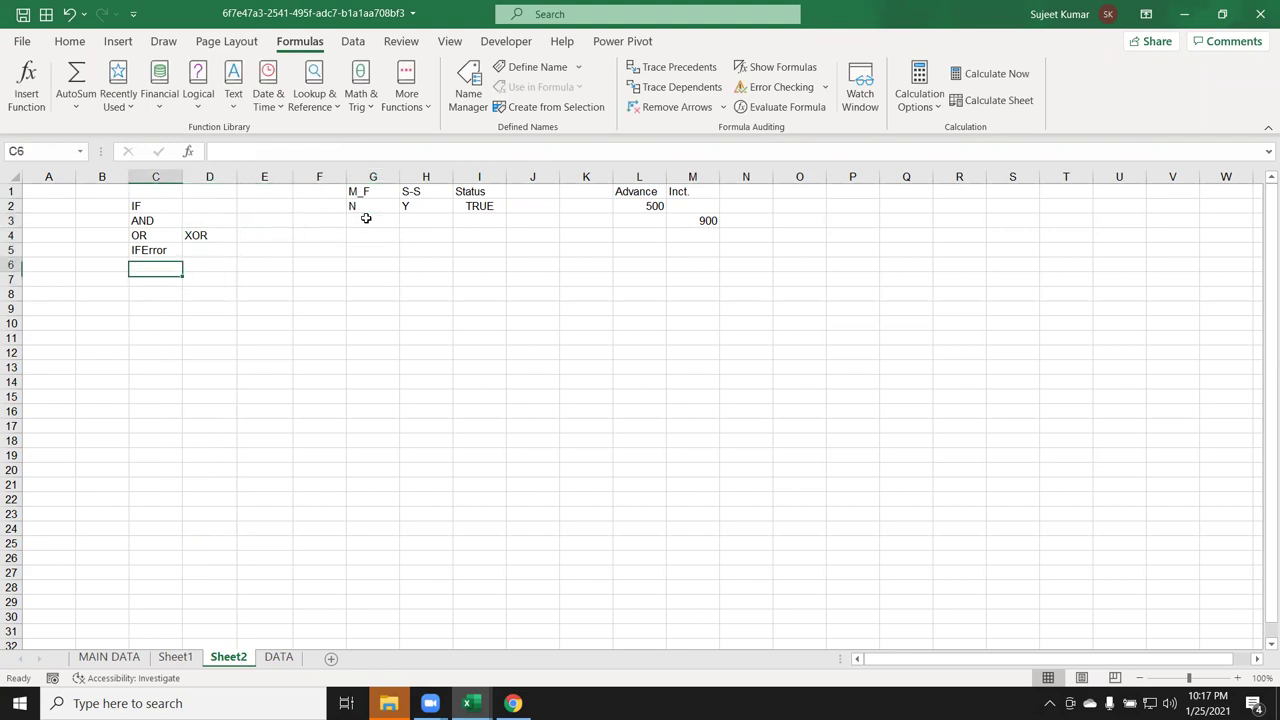
text(NOT)
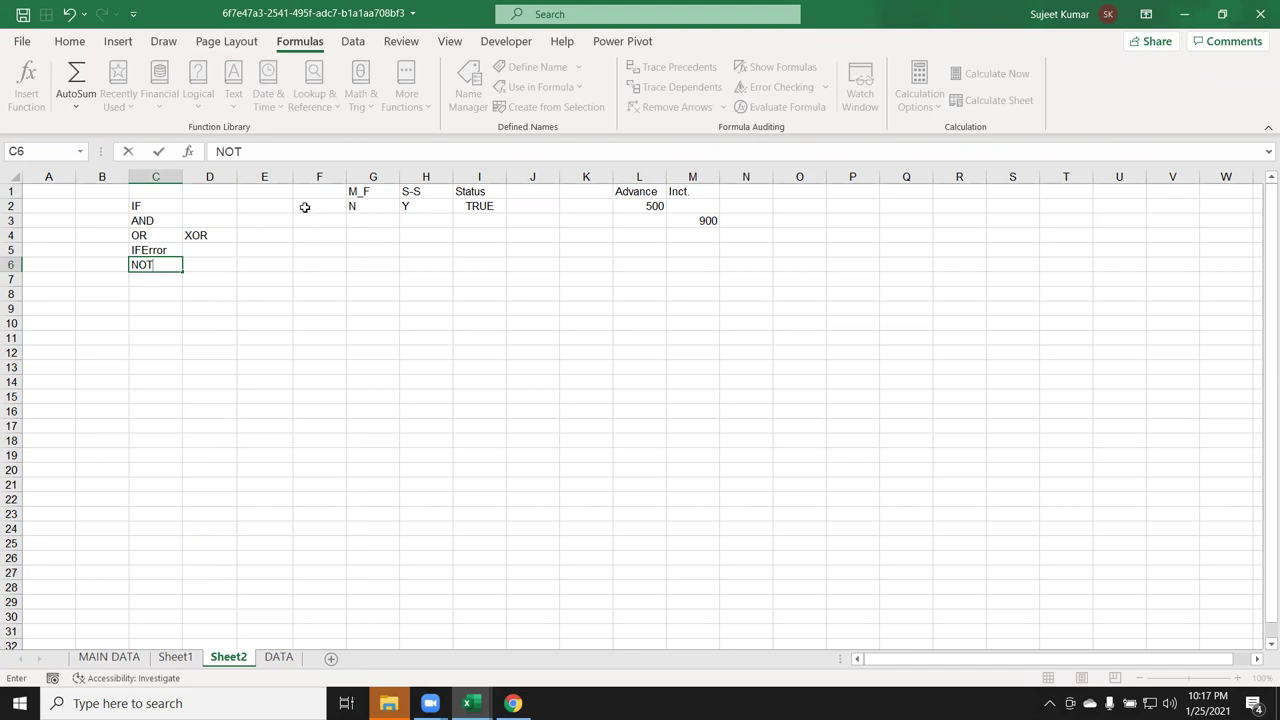
click(366, 244)
Enter =NOT(I2) in J2 to return the opposite of the XOR result
click(493, 213)
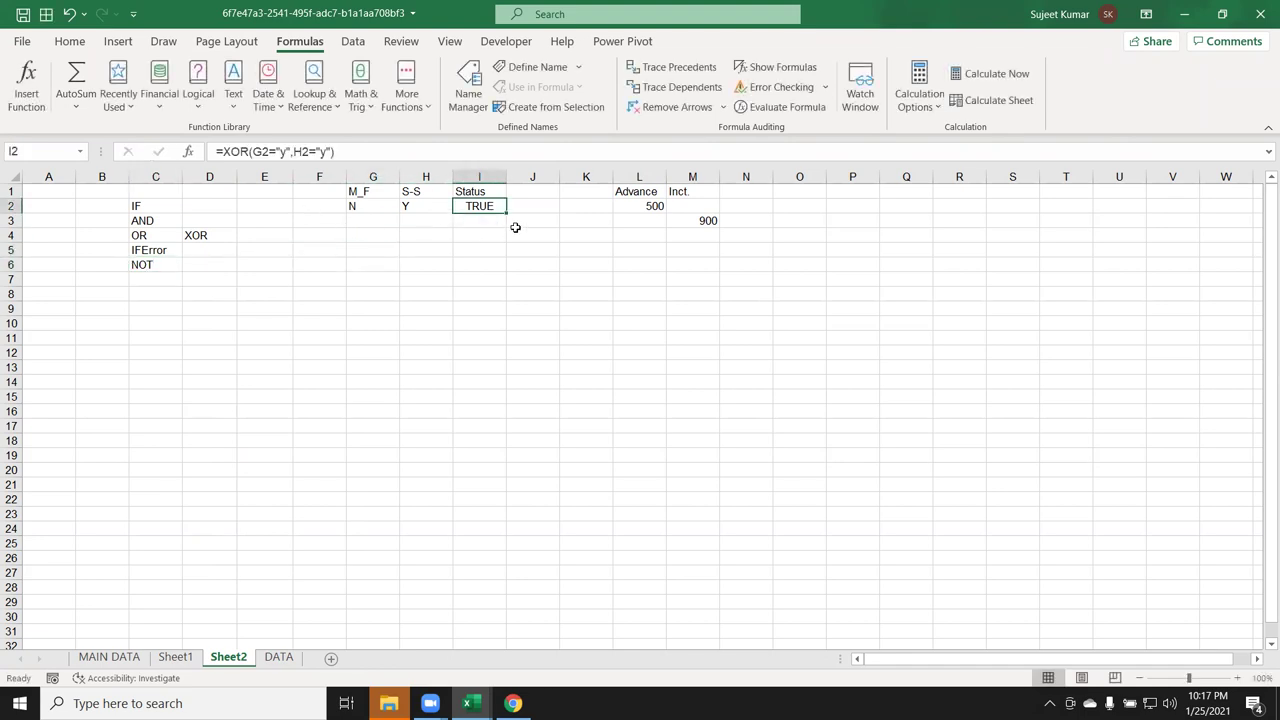
click(534, 207)
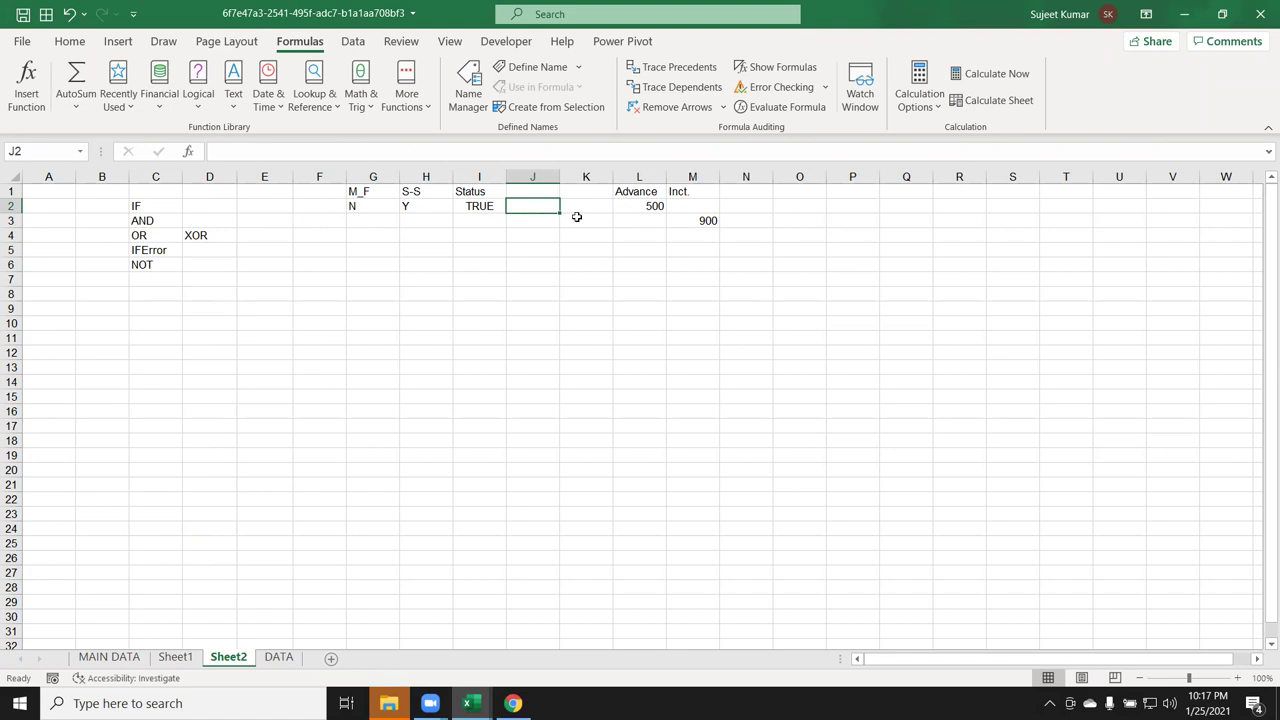
text(=not)
key(Tab)
key(Left)
key(Return)
key(Up)
Clear H2 and re-enter Y to show the I2 and J2 results flip
click(412, 211)
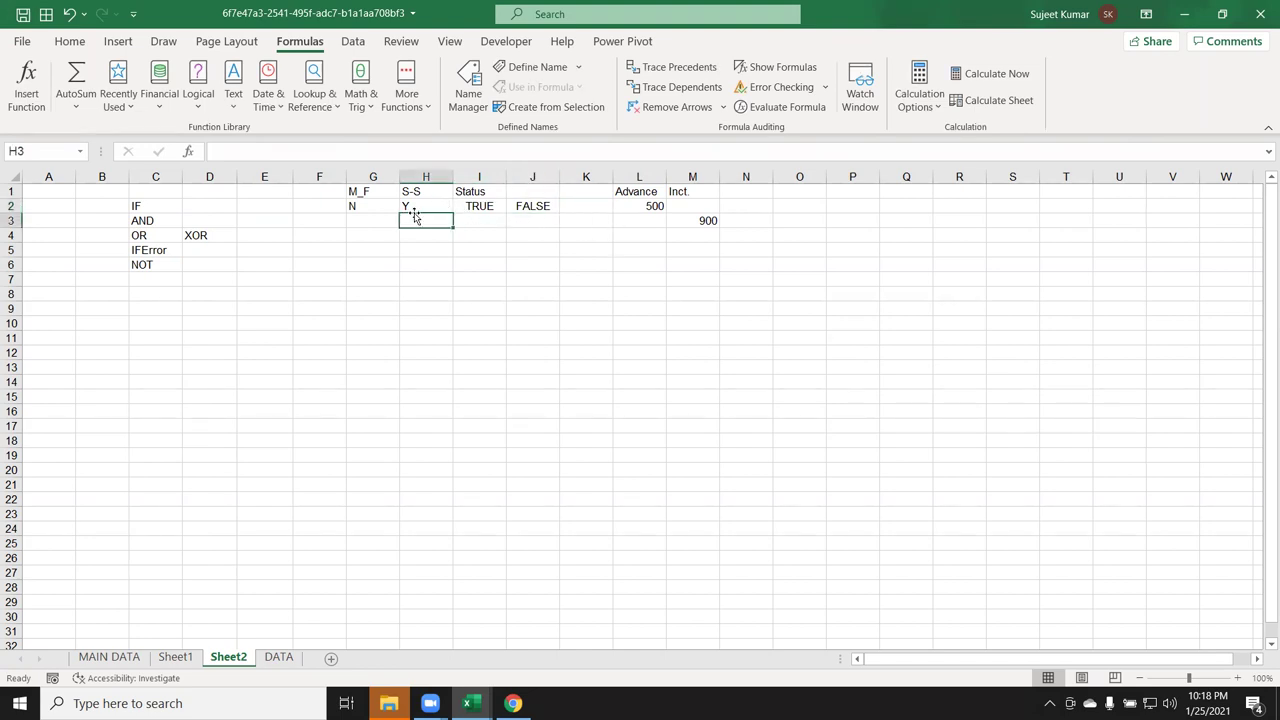
key(Delete)
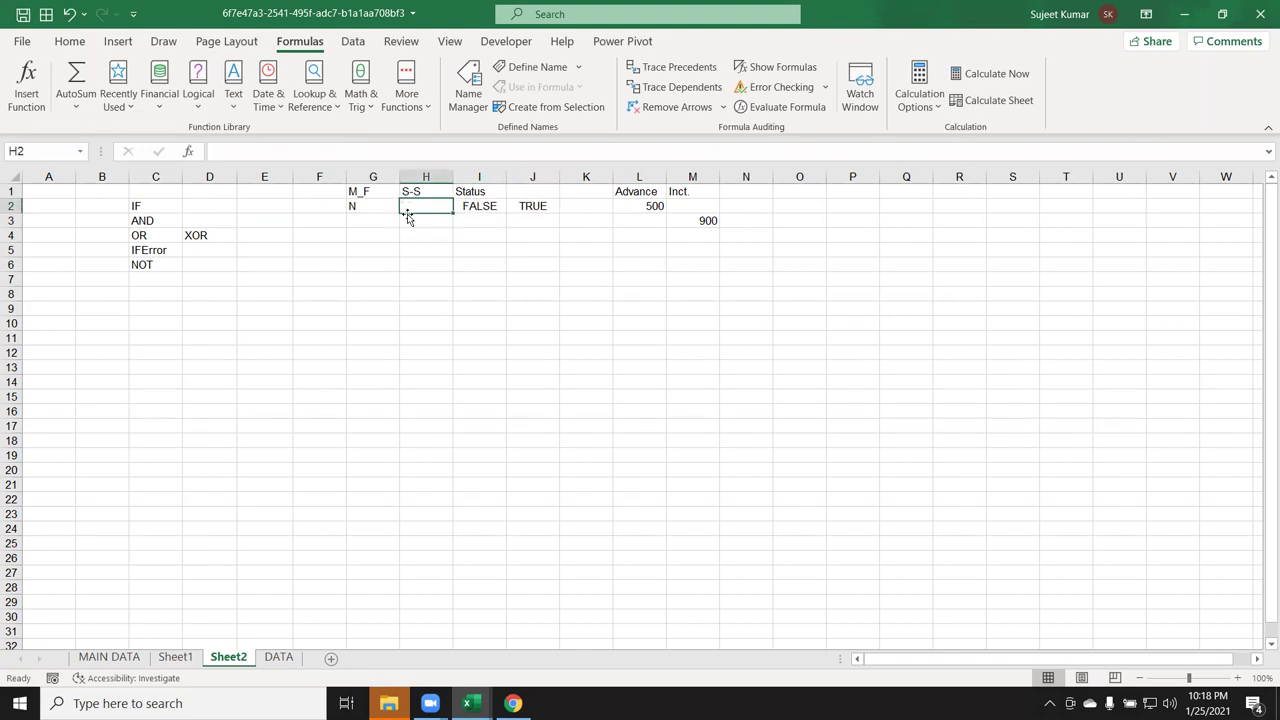
text(Y)
key(ctrl+Return)
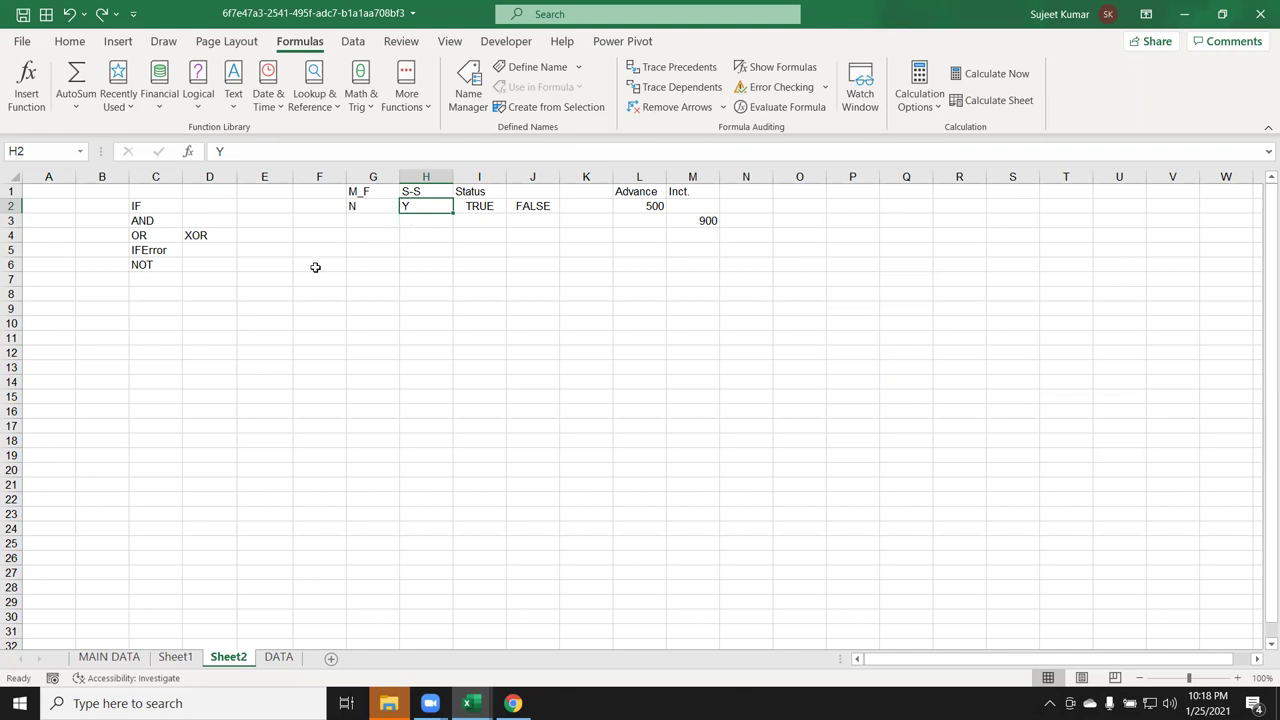
click(161, 282)
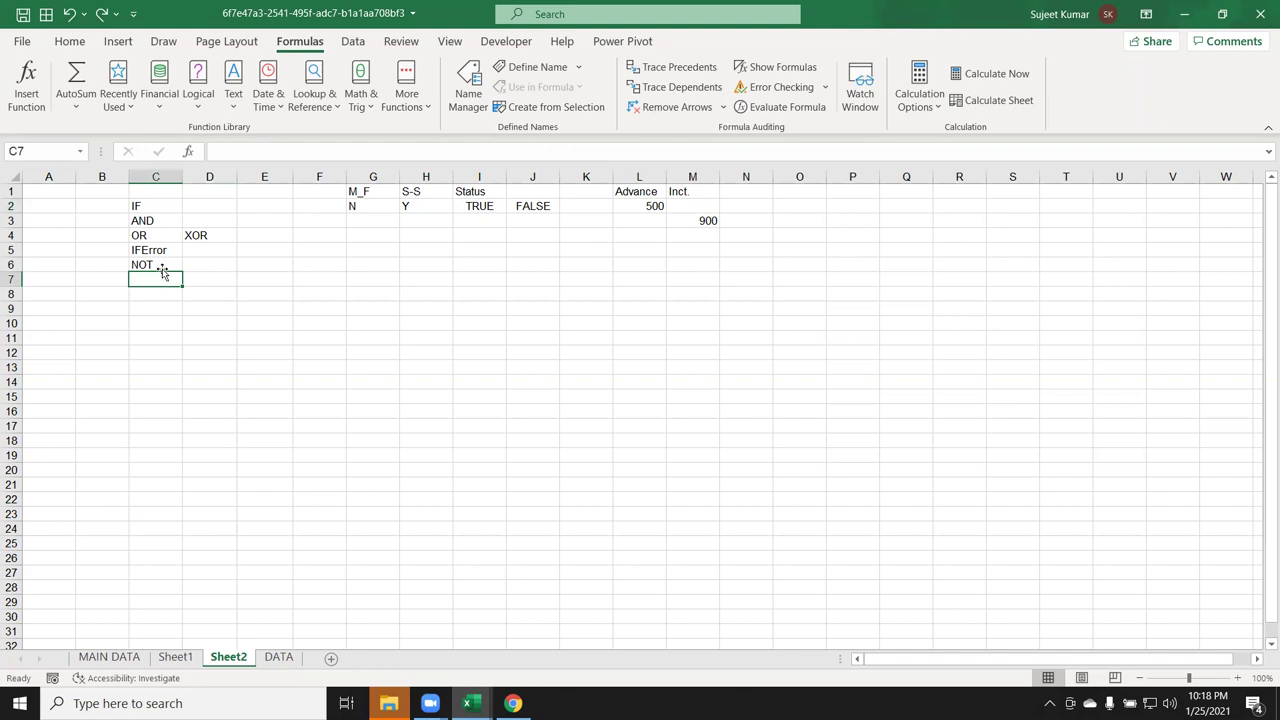
Browse the Logical functions list, then label D5 as IFNA beside IFError
click(196, 98)
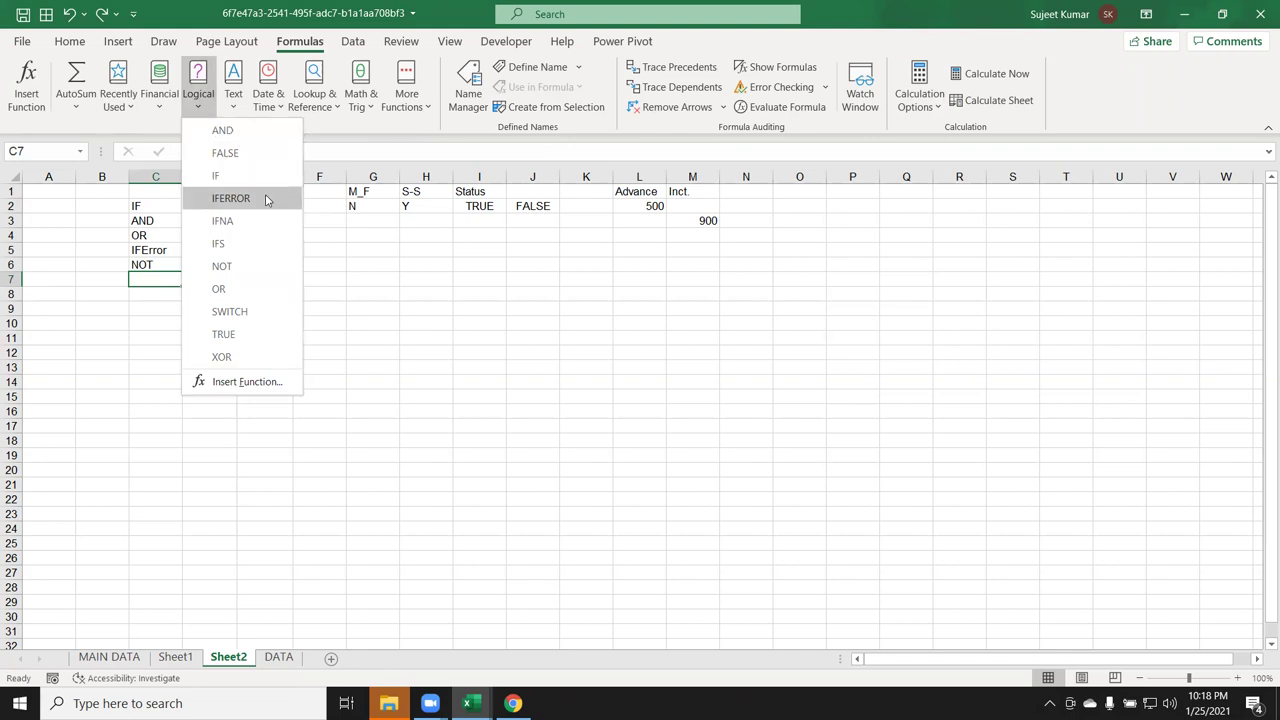
click(130, 280)
click(207, 248)
text(i)
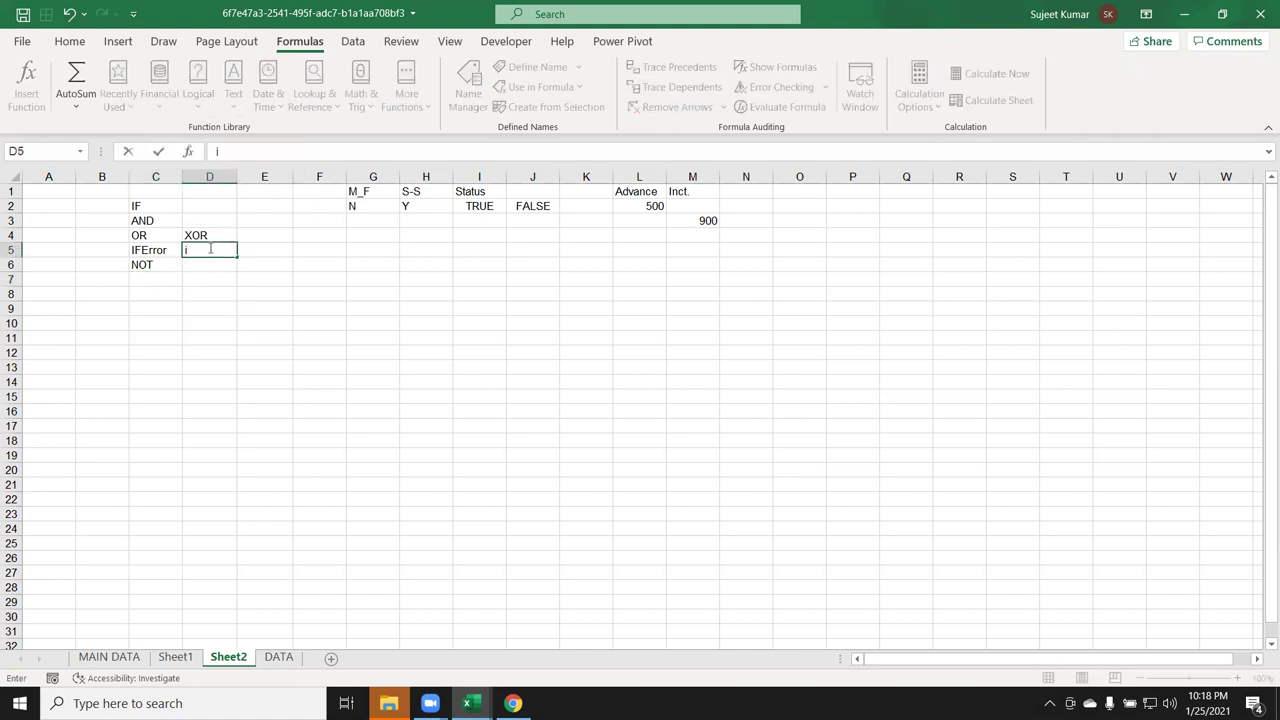
text(fNA)
key(BackSpace)
key(BackSpace)
key(BackSpace)
text(d)
key(BackSpace)
key(BackSpace)
text(IF)
text(NA)
key(Return)
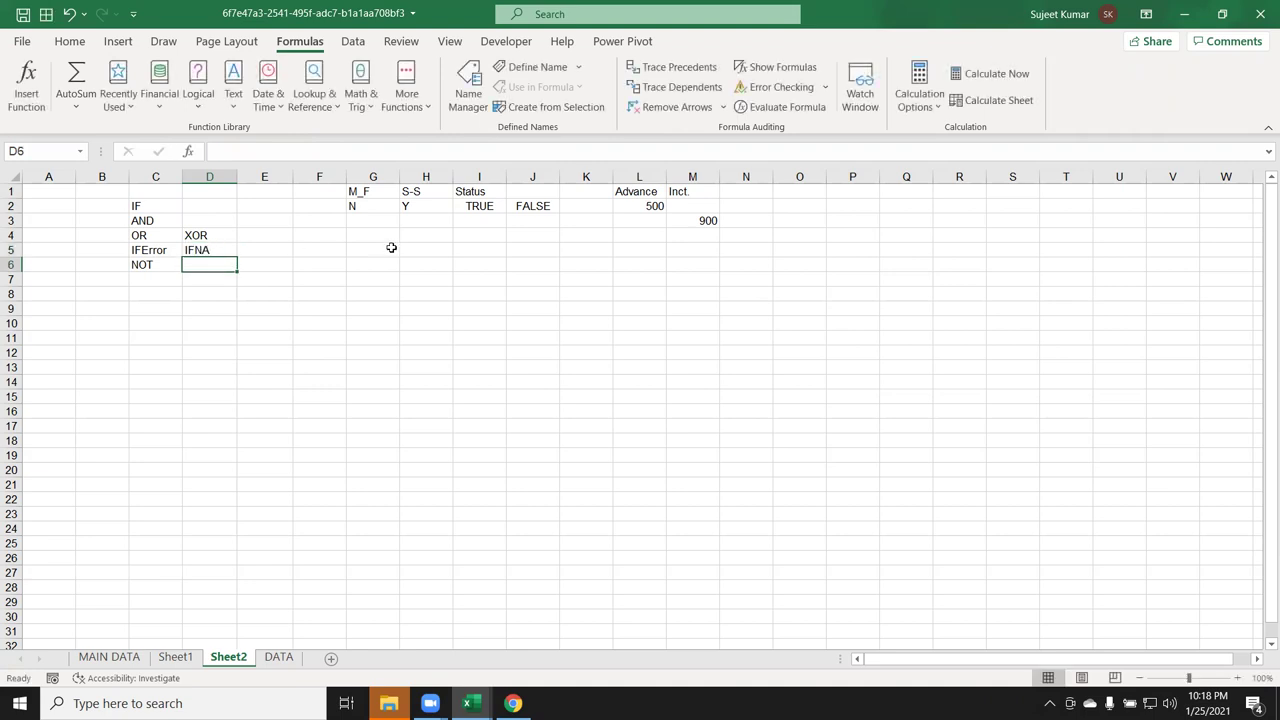
click(394, 247)
Enter =G4/0 in G5 to produce a #DIV/0! error
text(=)
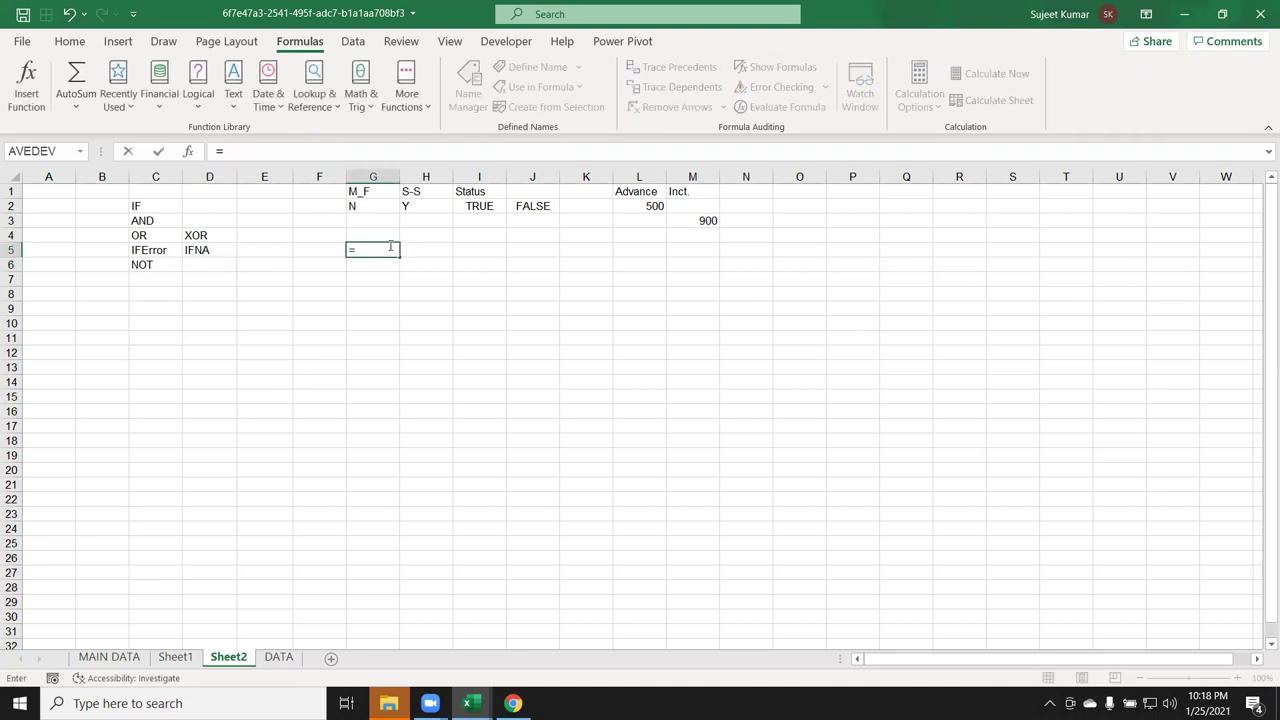
key(Up)
text(/0)
key(Return)
Enter =IFERROR(G5,"DTF") in H5 so the error shows DTF
click(390, 246)
key(Right)
text(=)
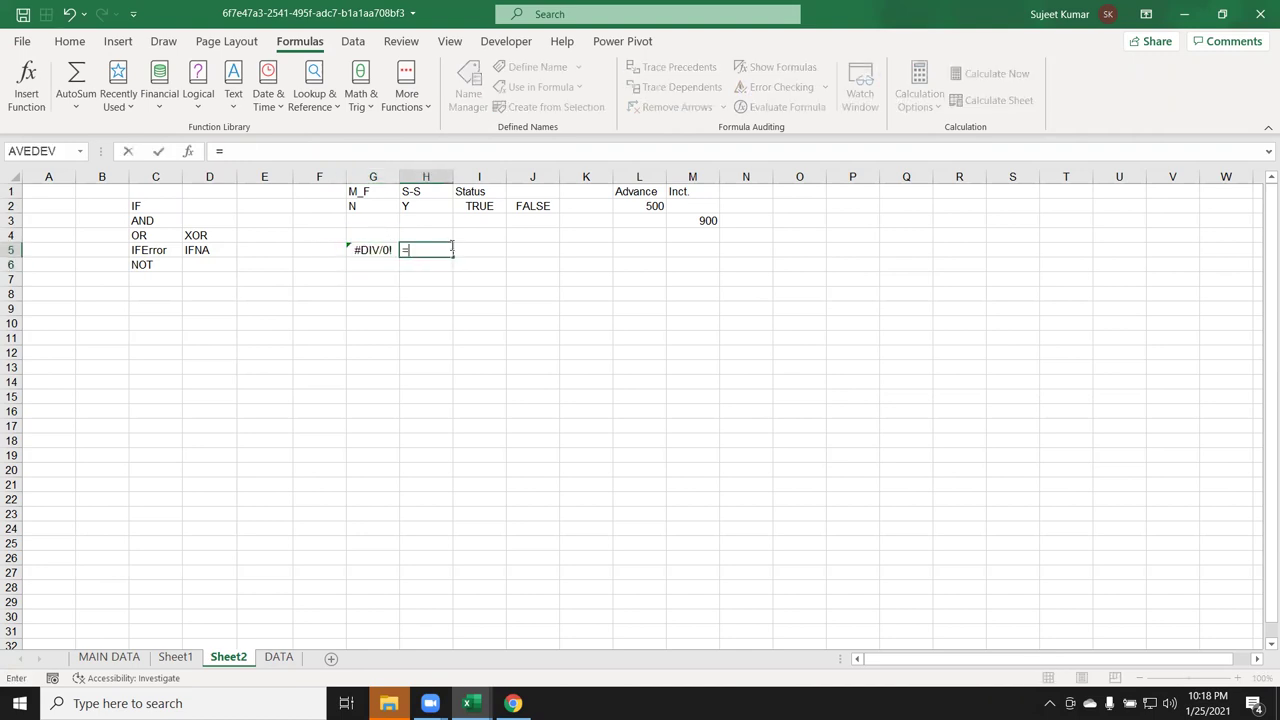
text(if)
key(Down)
key(Tab)
key(Left)
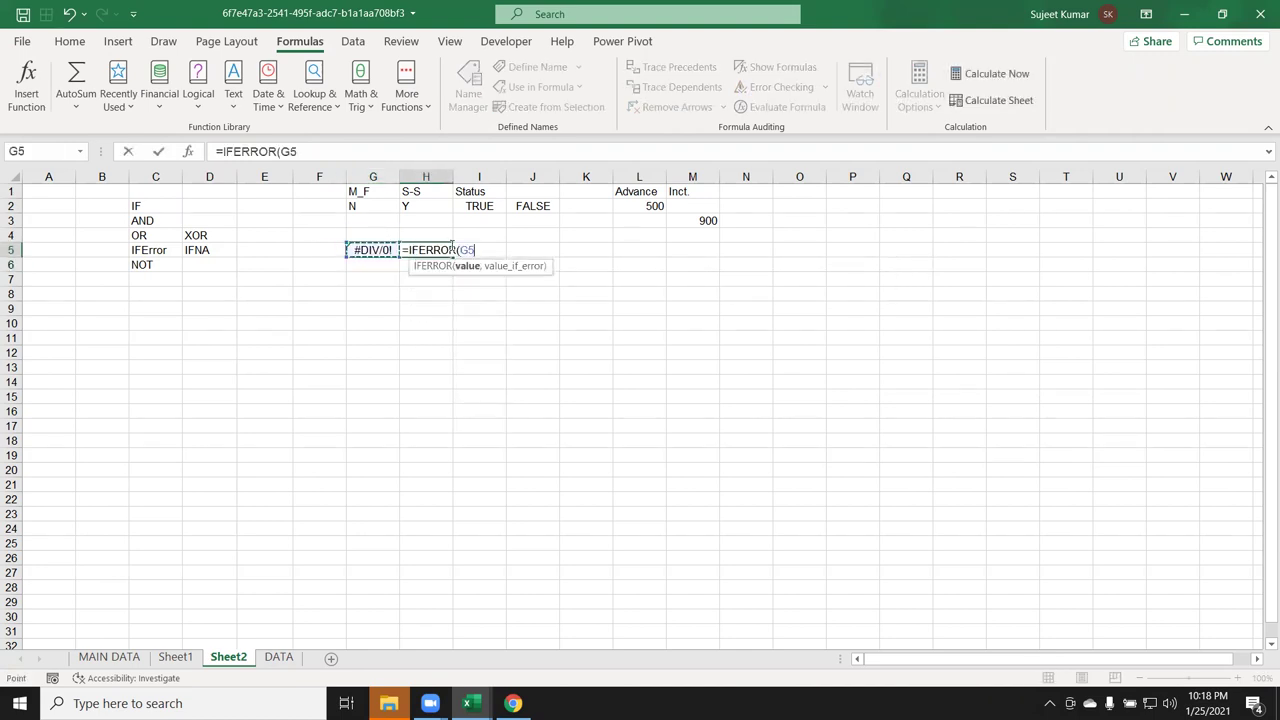
text(,")
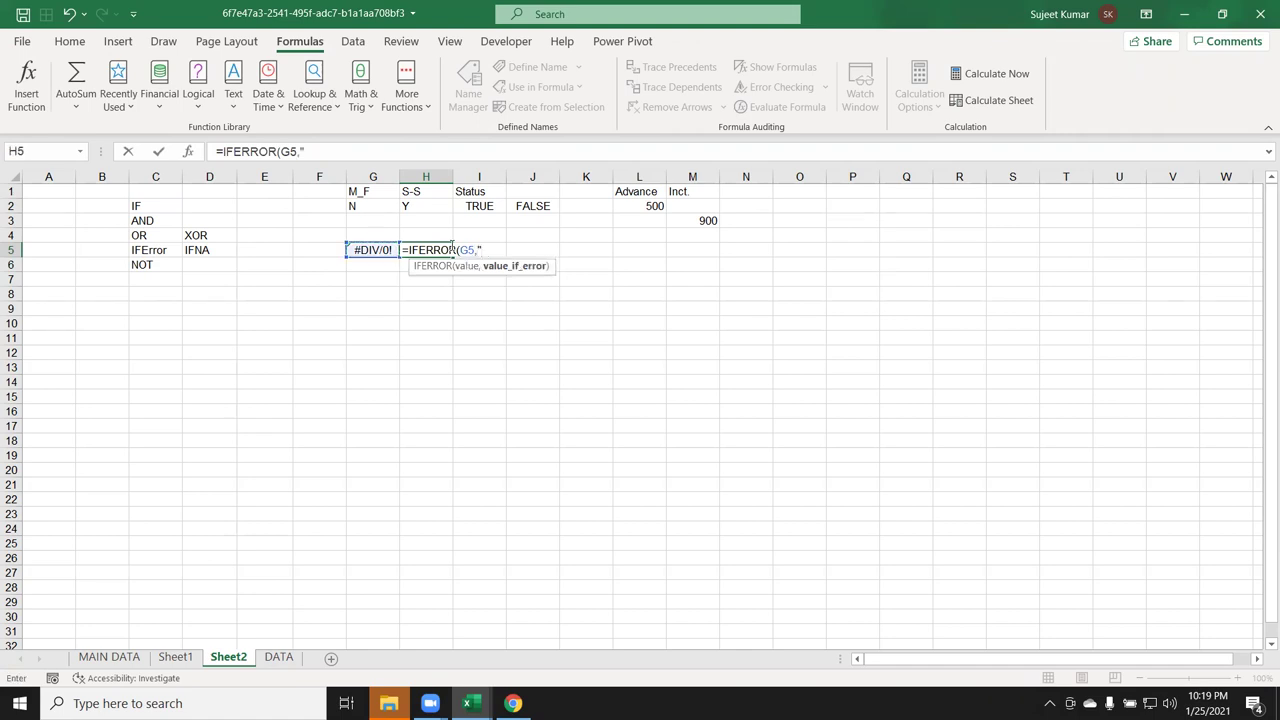
text(DTF:)
key(Return)
key(Return)
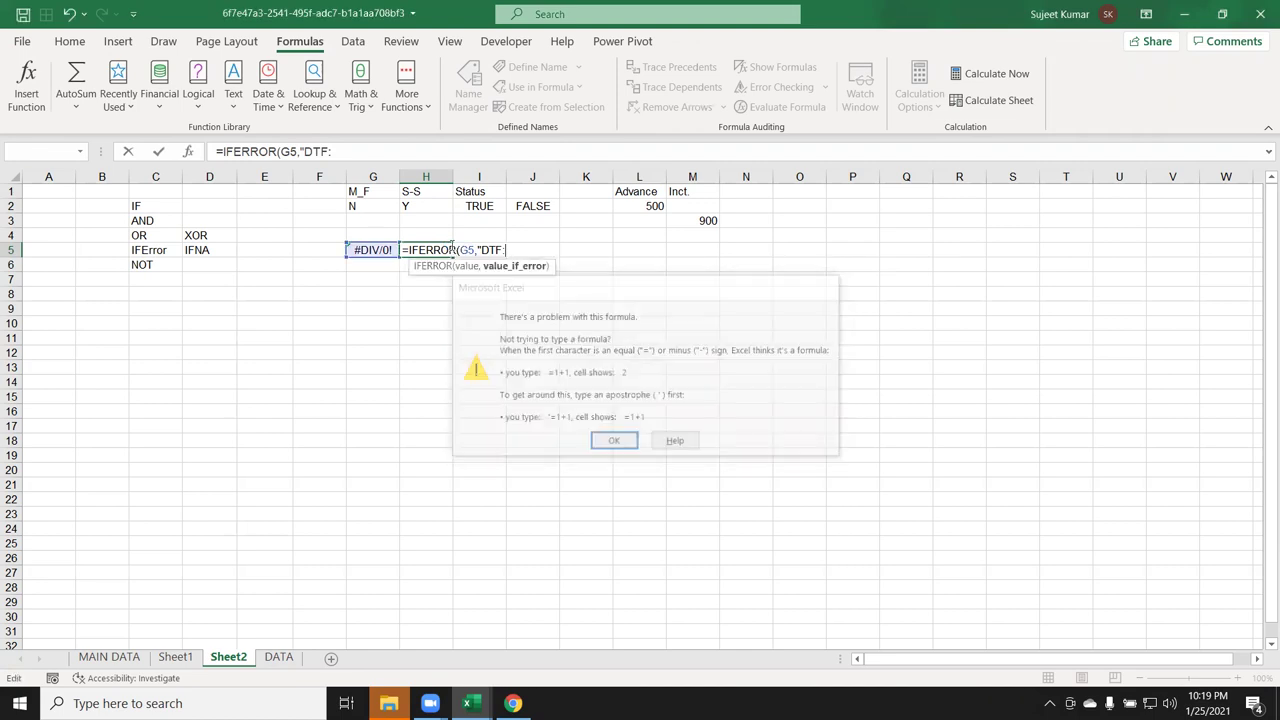
text("))
Test G5 with the value 1466, then undo it
key(Return)
click(450, 249)
key(Left)
text(1466)
key(Return)
key(Return)
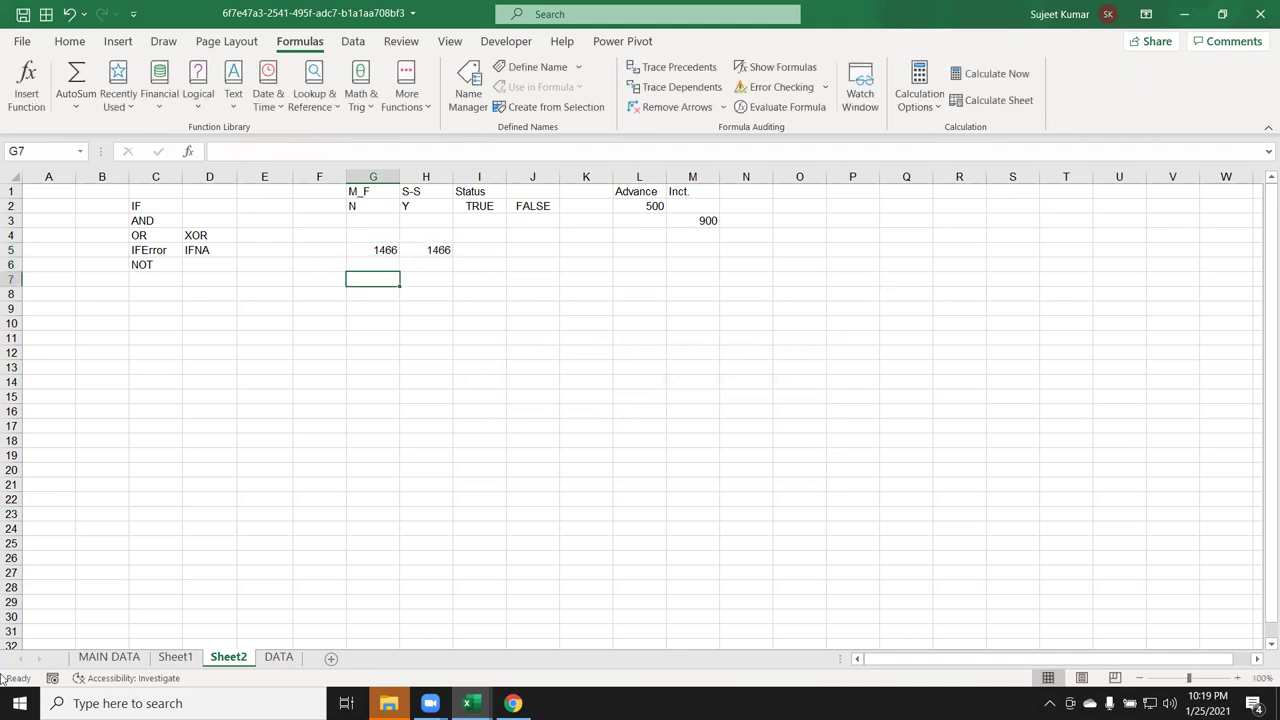
key(ctrl+z)
Fill the IFERROR formula down to H6 and change it to IFNA
click(422, 249)
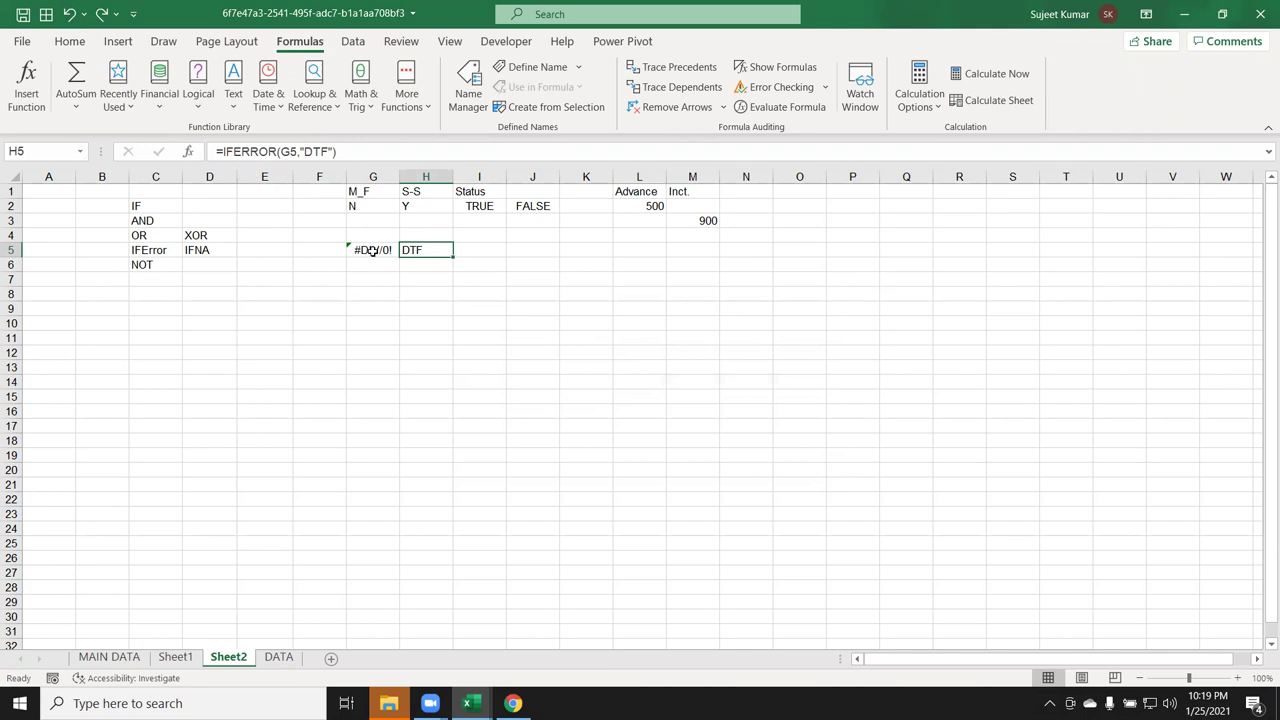
key(Return)
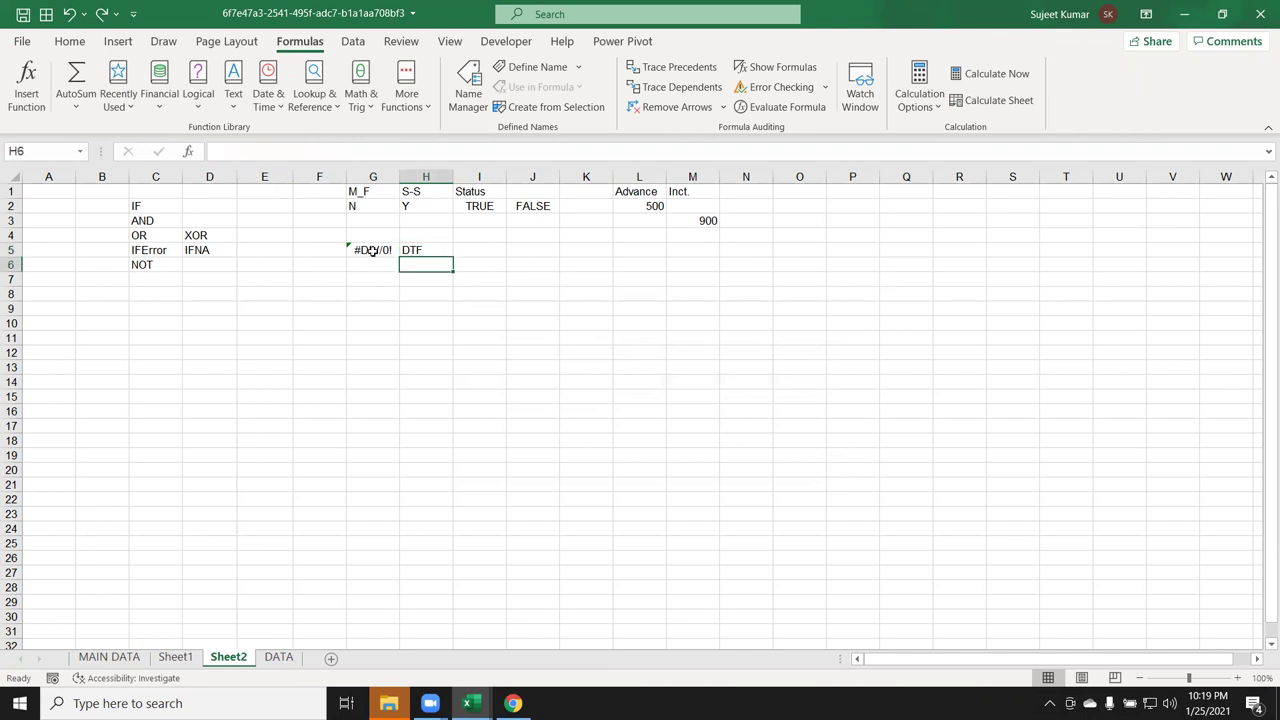
key(ctrl+d)
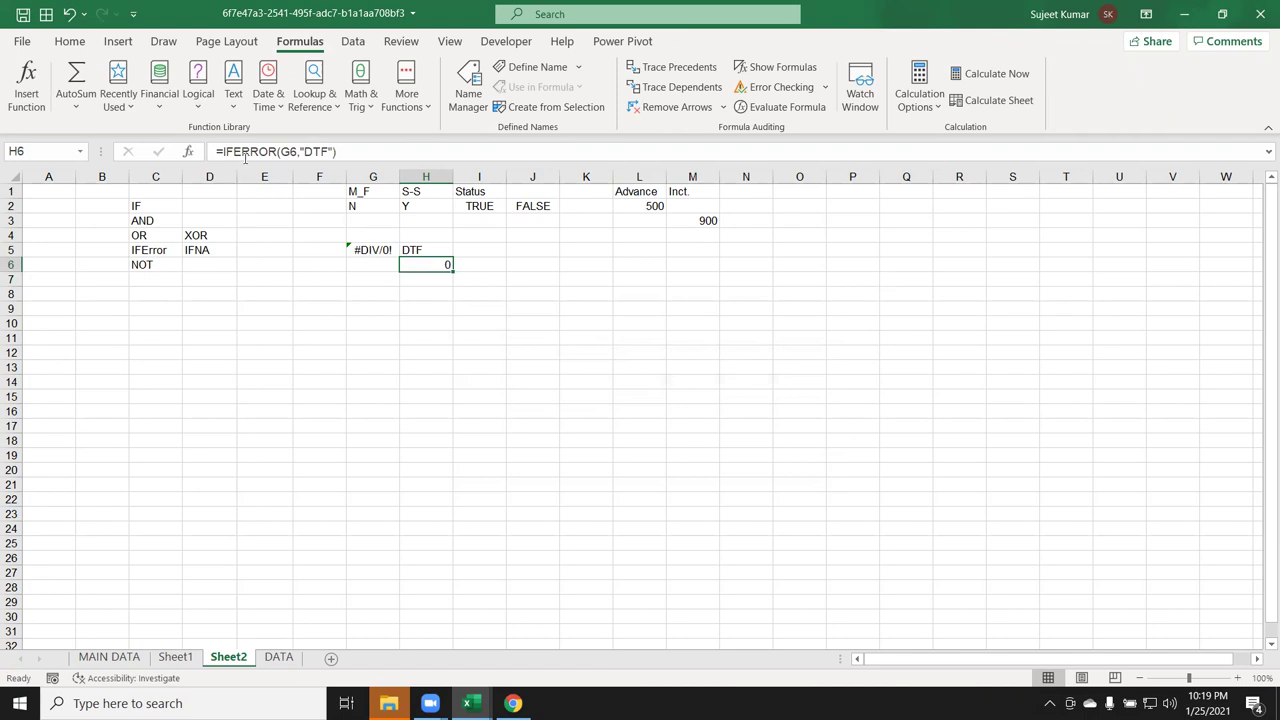
double_click(245, 151)
text(ifn)
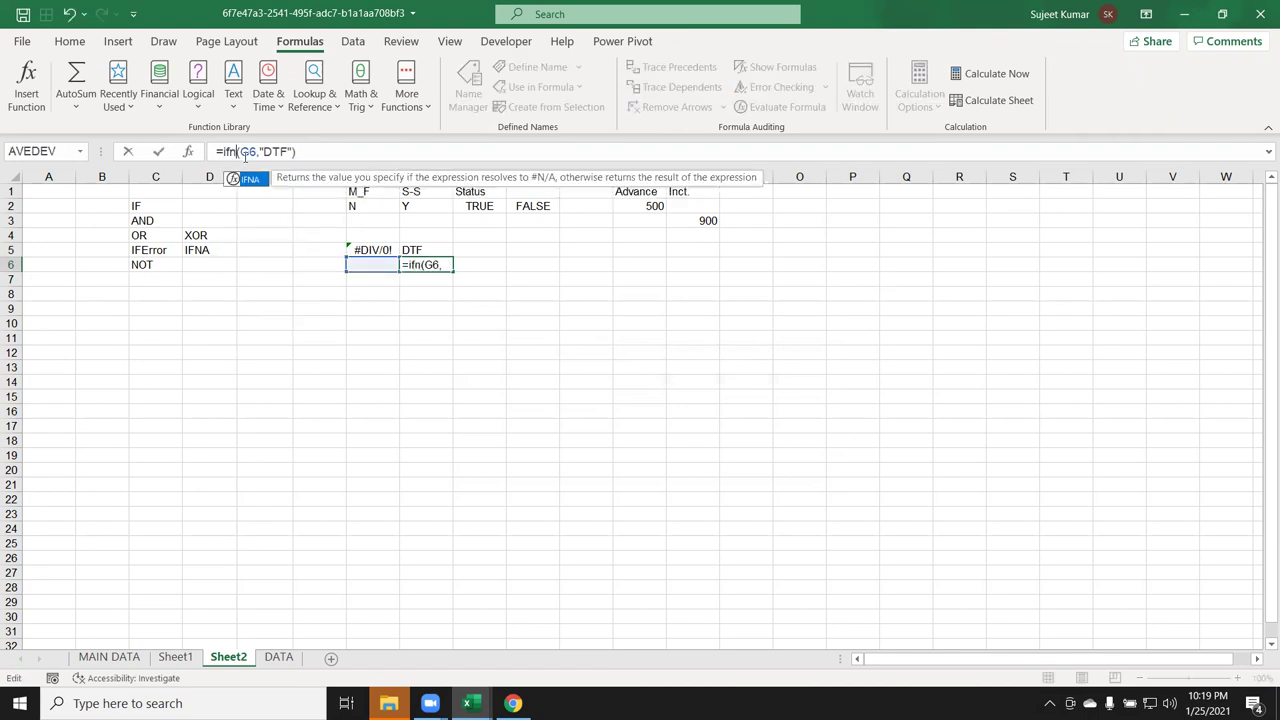
key(Return)
Enter =NA() in G6 so H6's IFNA formula shows DTF
key(Up)
key(Left)
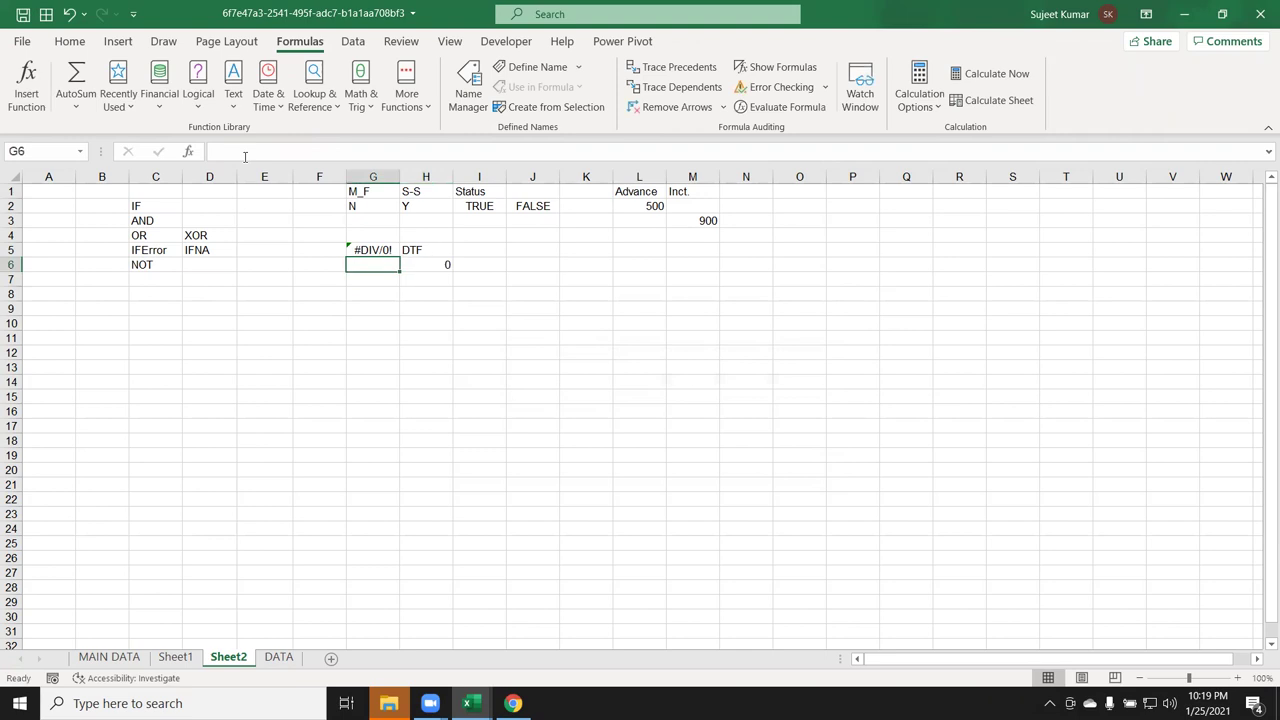
text(n)
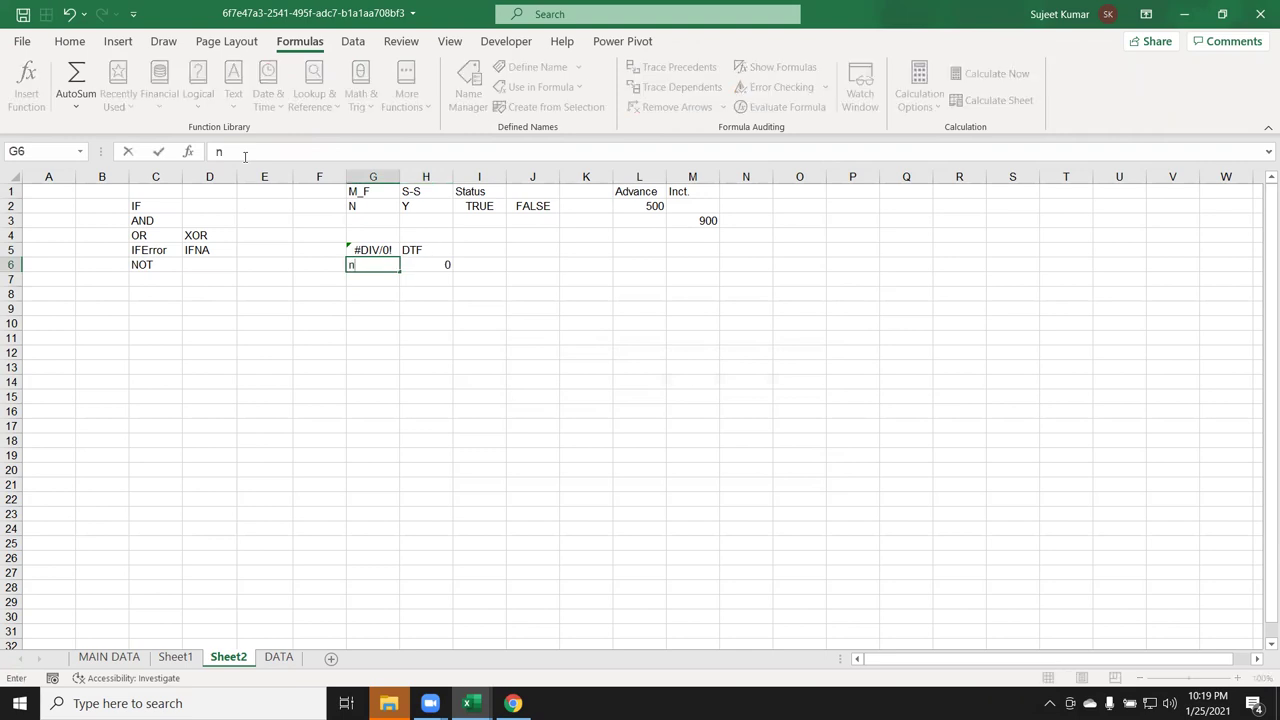
key(BackSpace)
text(=na)
key(Tab)
key(Return)
key(Up)
key(Down)
key(Left)
key(Left)
key(Left)
key(Left)
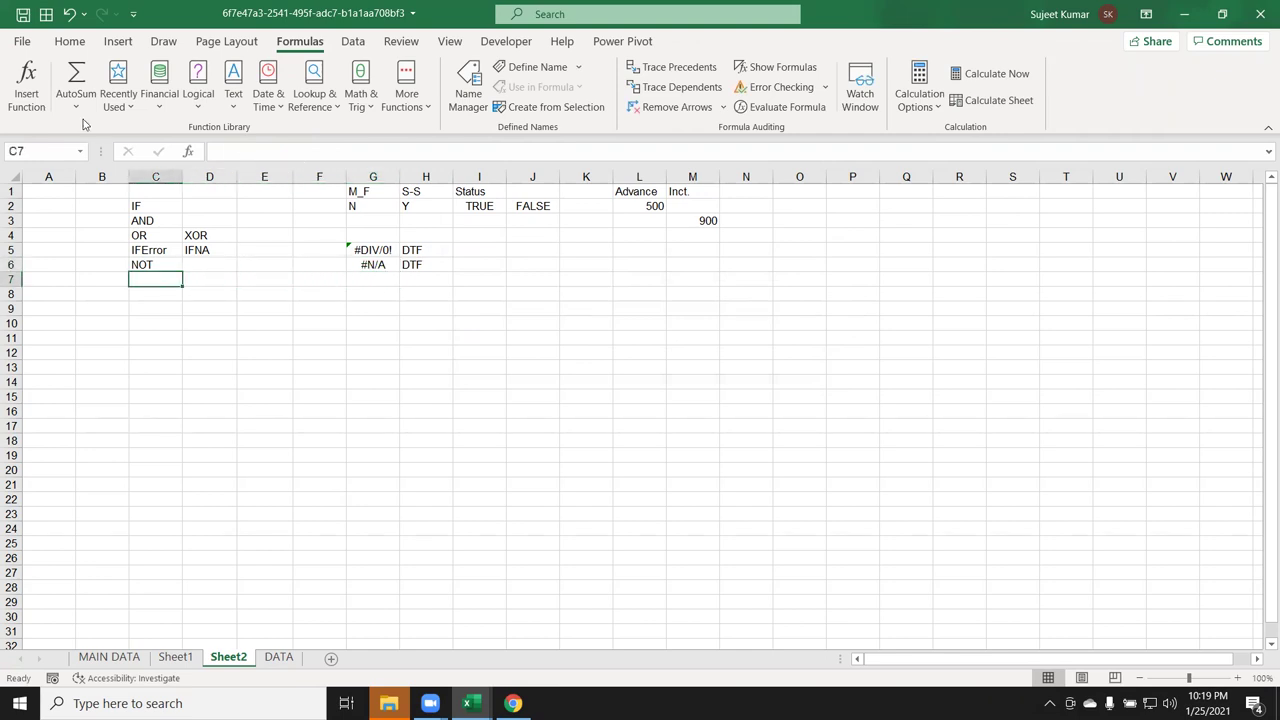
click(200, 108)
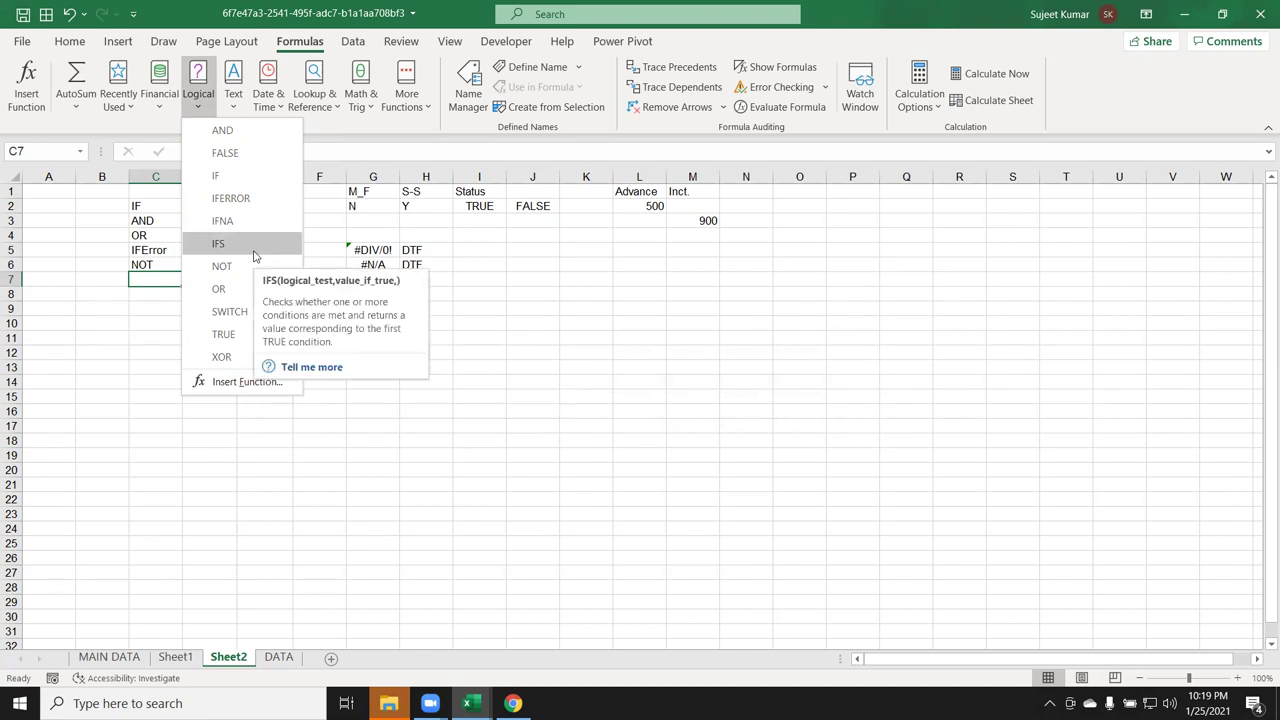
click(150, 330)
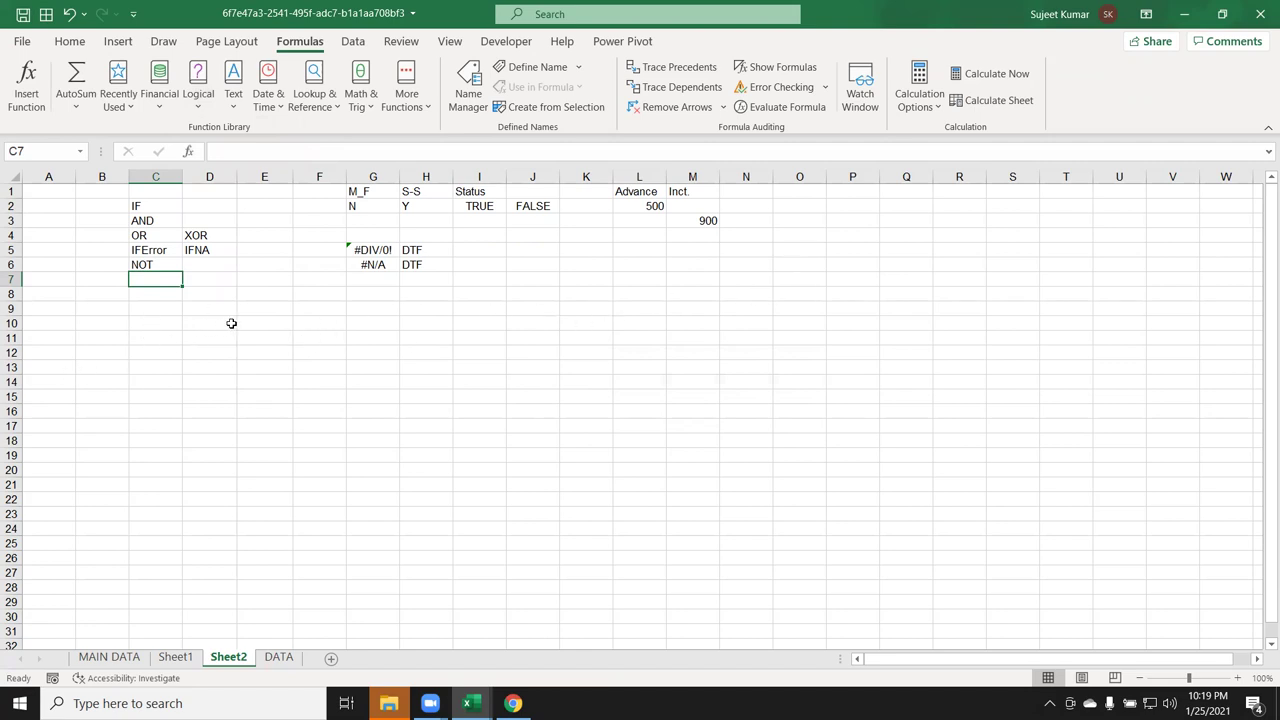
Add City headings in C8 and D8 and enter code 1 in C9
key(Down)
key(F2)
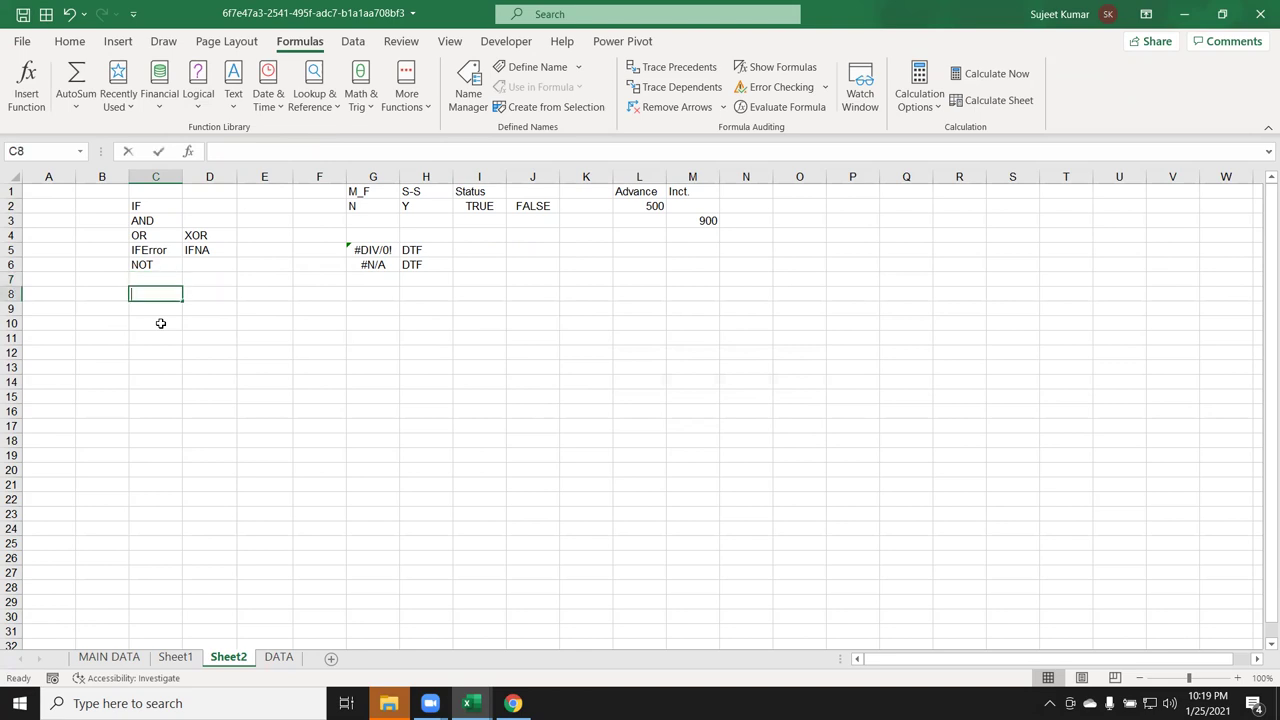
text(co)
key(BackSpace)
key(BackSpace)
text(Cit)
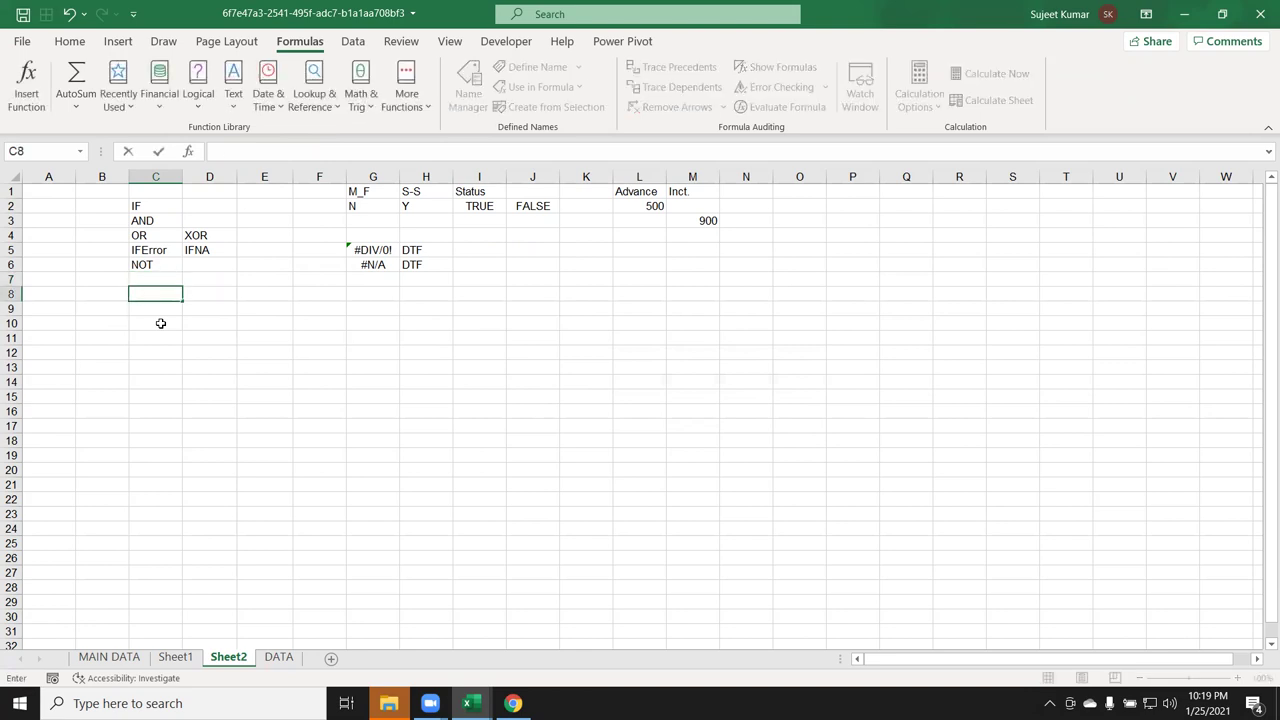
text(y)
key(Return)
text(1)
key(Tab)
key(Up)
text(City)
key(Return)
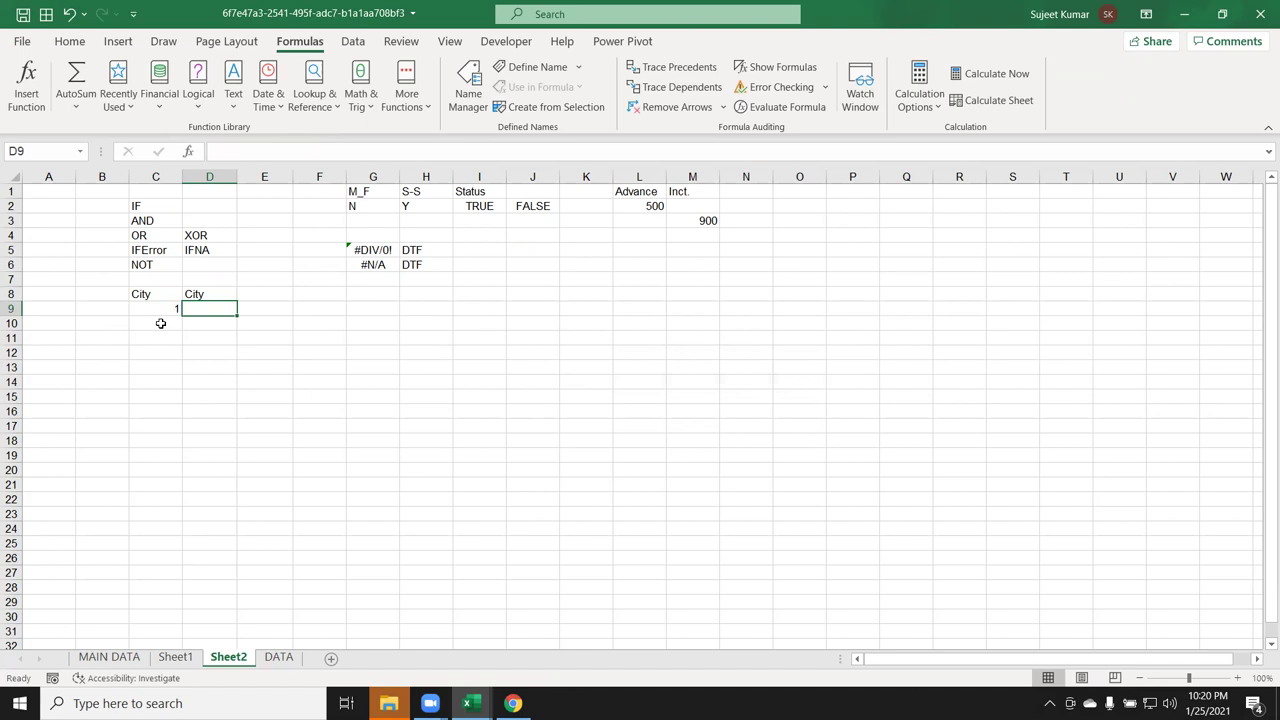
Enter =SWITCH(C9,1,"Delhi",2,"Mumbai",3,"Kolcuta") in D9
text(=sw)
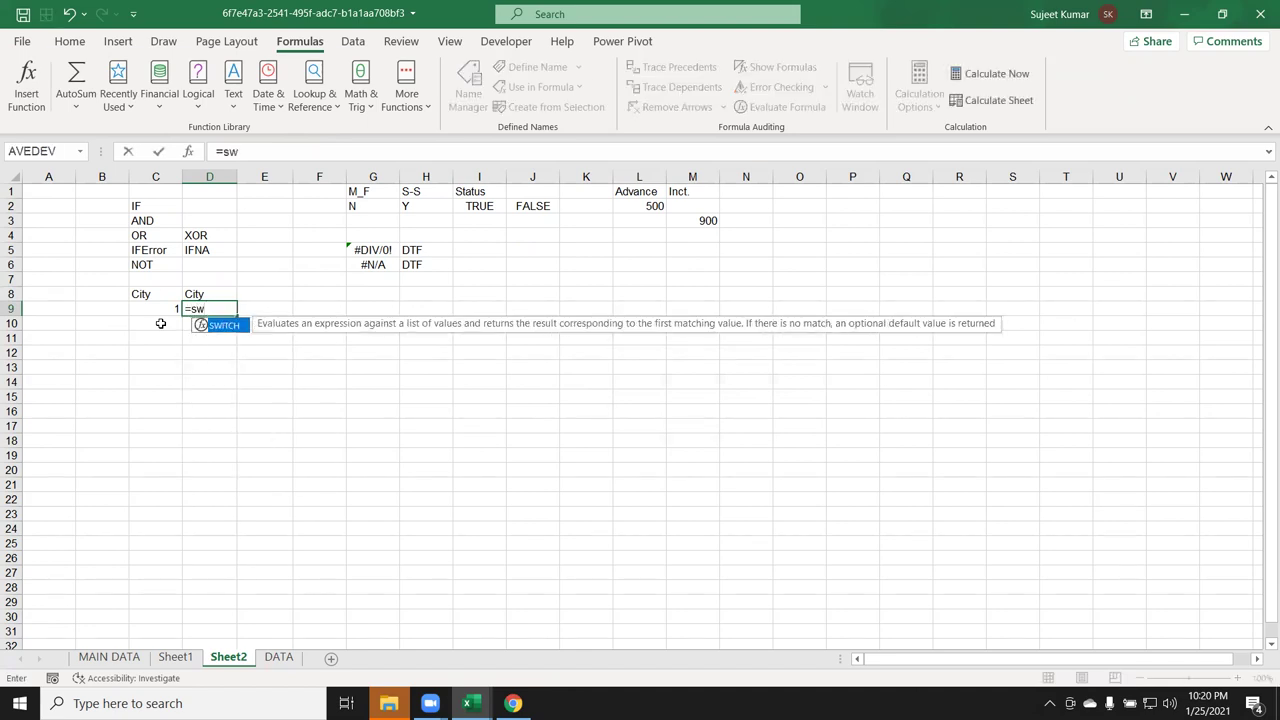
key(Tab)
key(Left)
text(,)
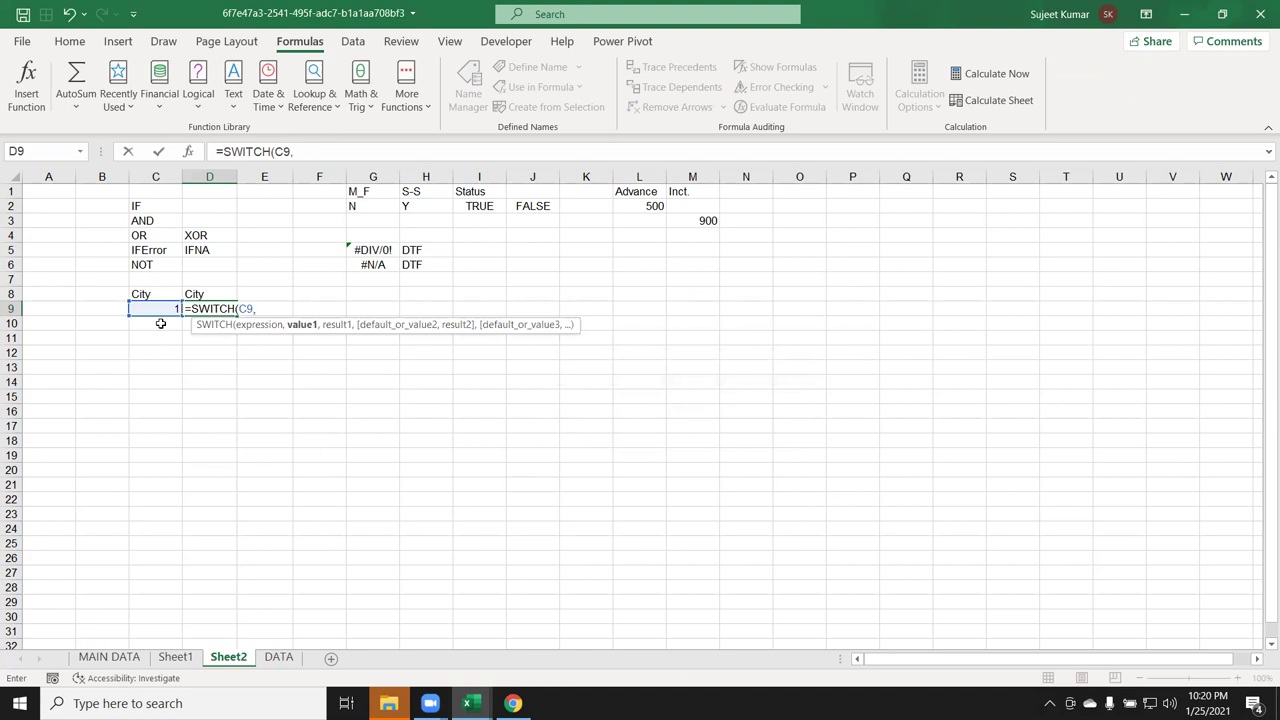
key(BackSpace)
key(BackSpace)
key(BackSpace)
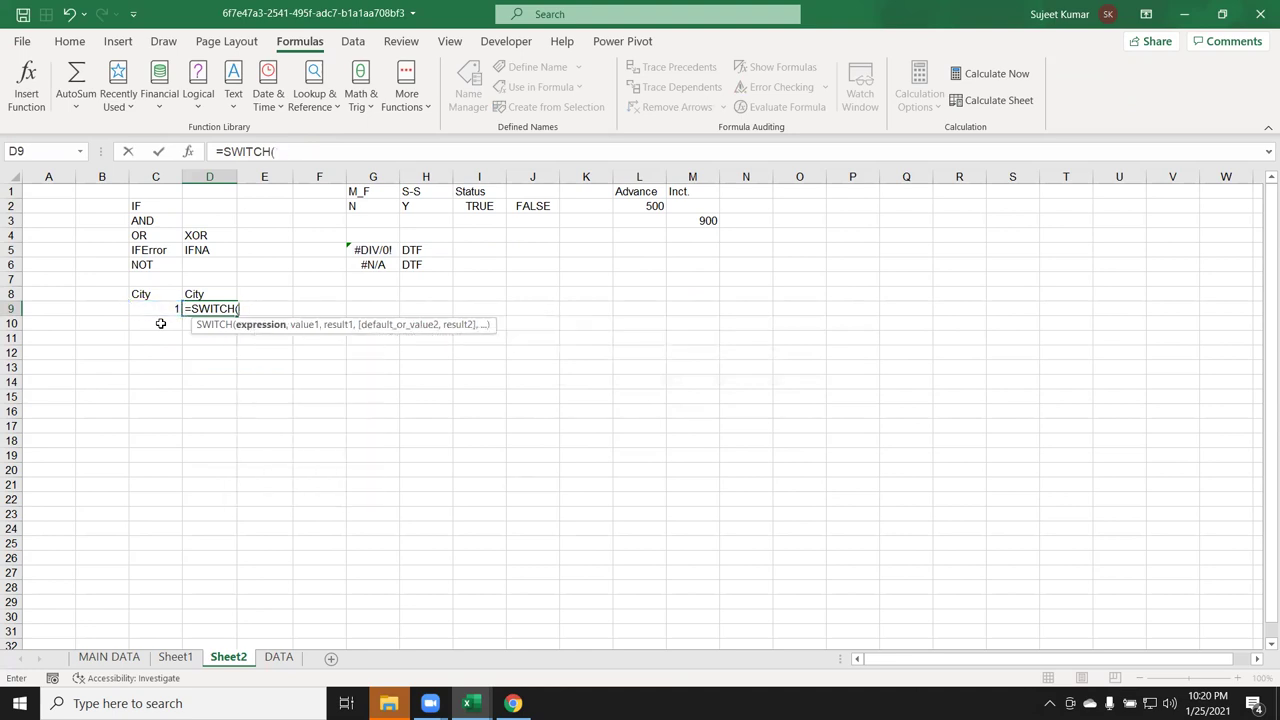
click(160, 307)
text(,1,"Delhi",)
click(160, 307)
key(BackSpace)
key(BackSpace)
text(2,"Mumbai)
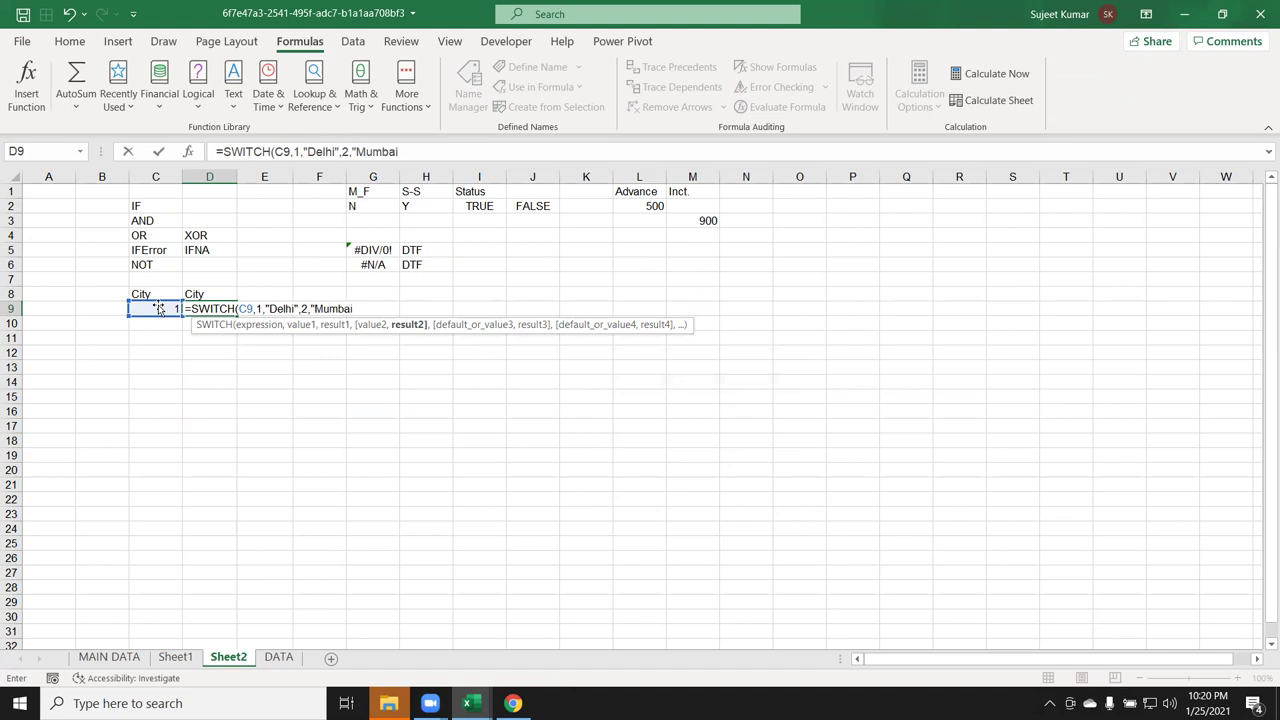
text(",)
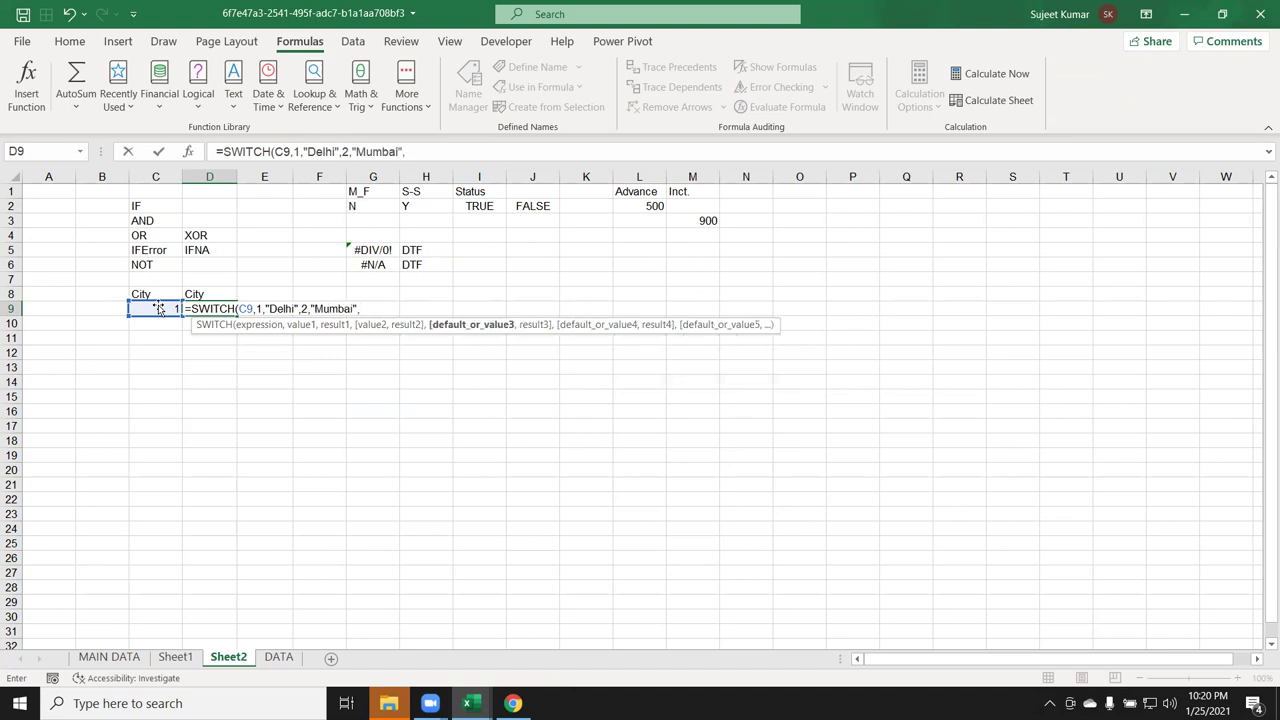
text(3,"Kolcy)
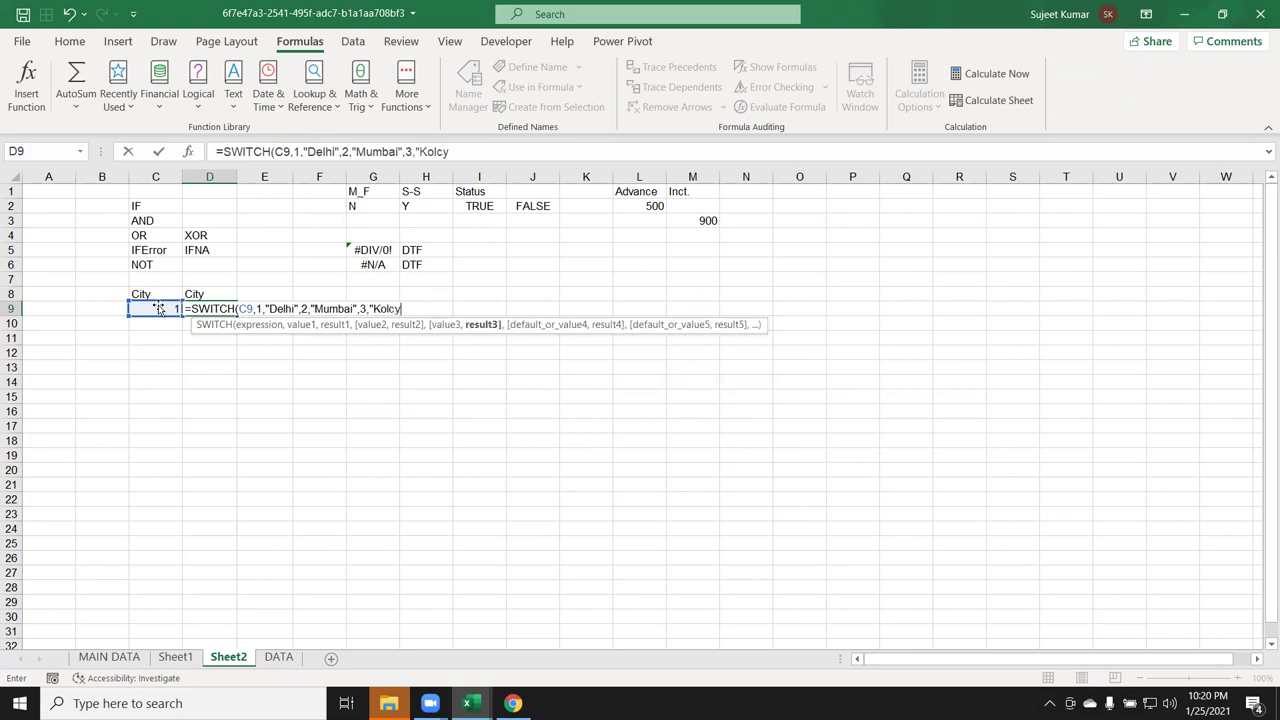
key(BackSpace)
text(uta")
key(Return)
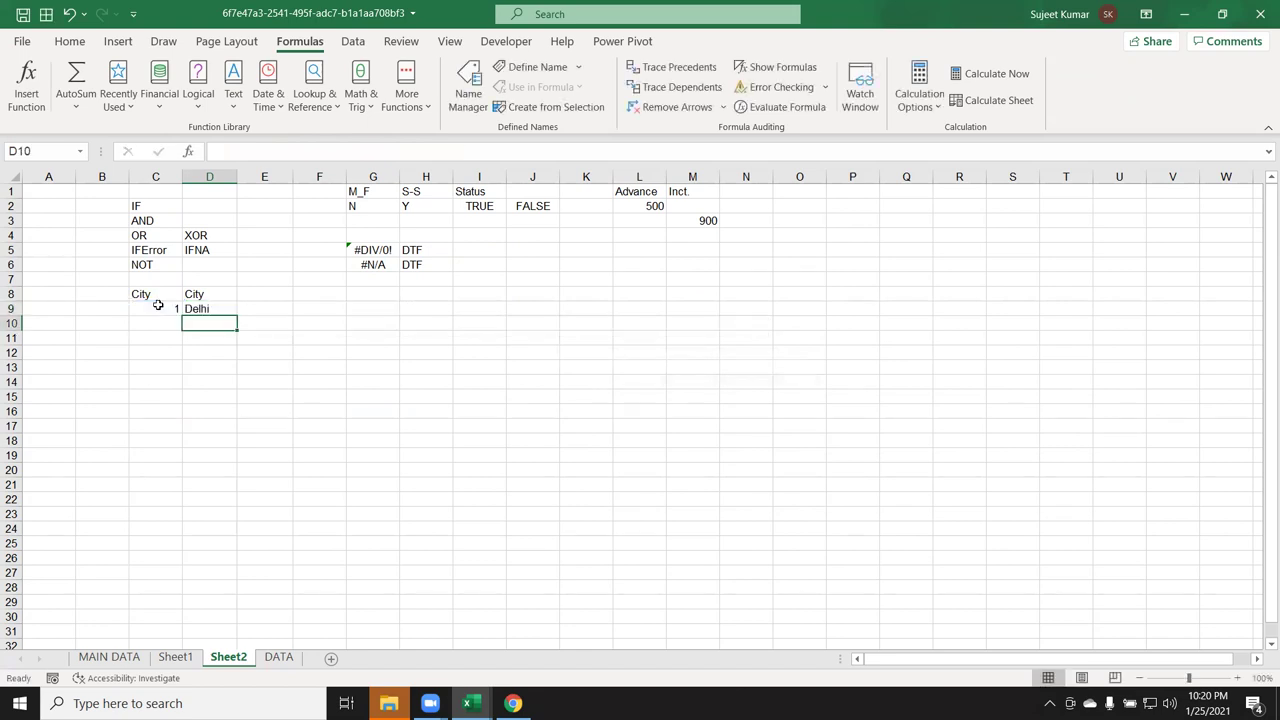
Change the code in C9 to 2 and check D9's SWITCH formula
click(158, 305)
text(2)
key(Return)
click(158, 305)
key(Right)
key(F2)
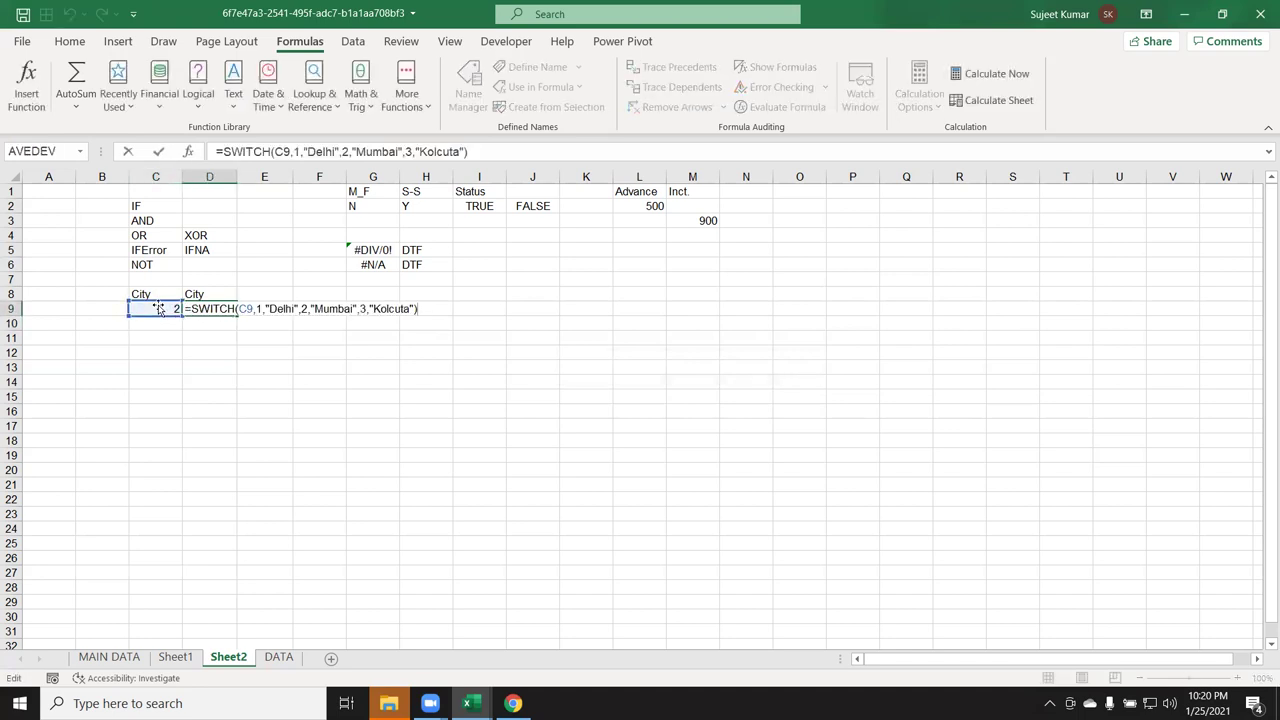
key(Return)
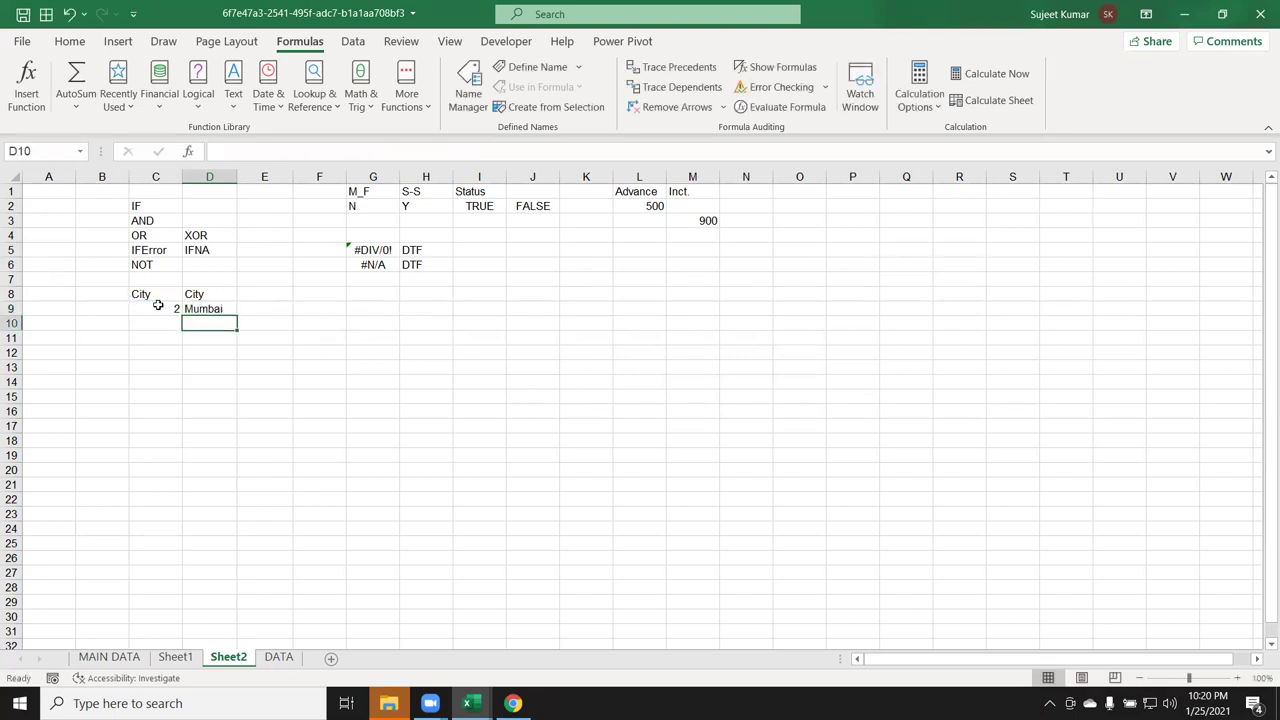
key(Up)
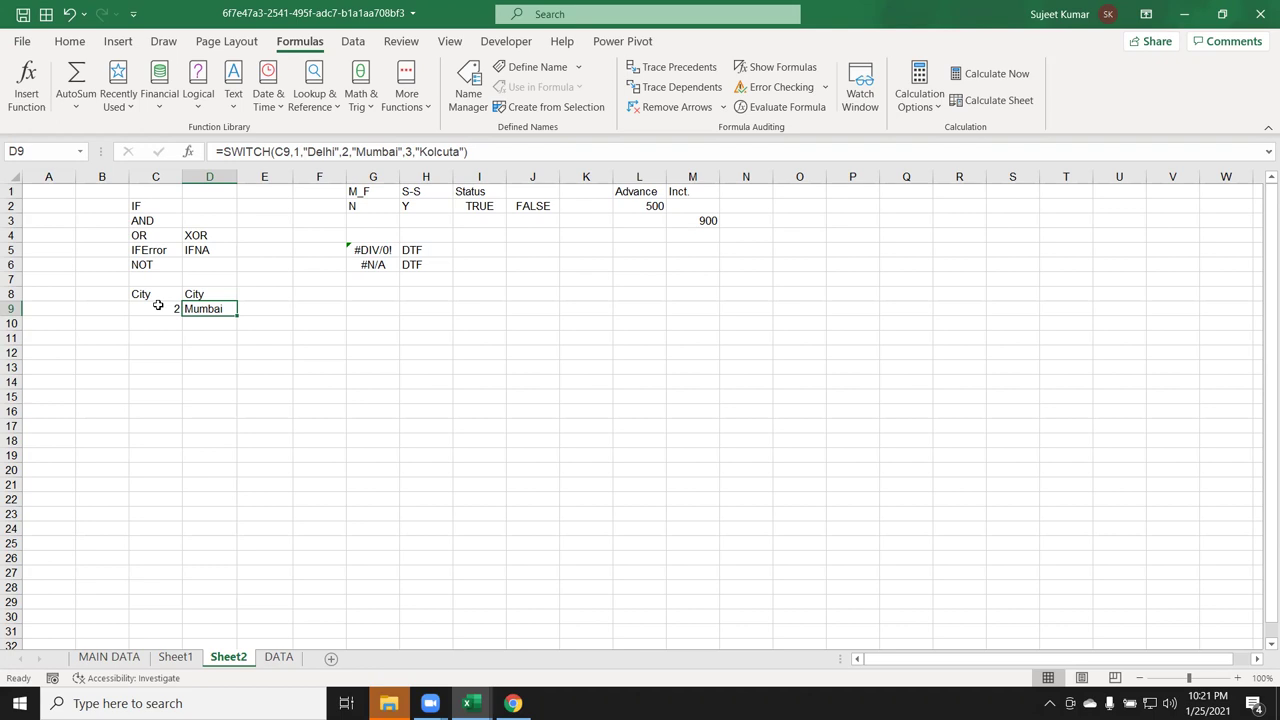
click(295, 152)
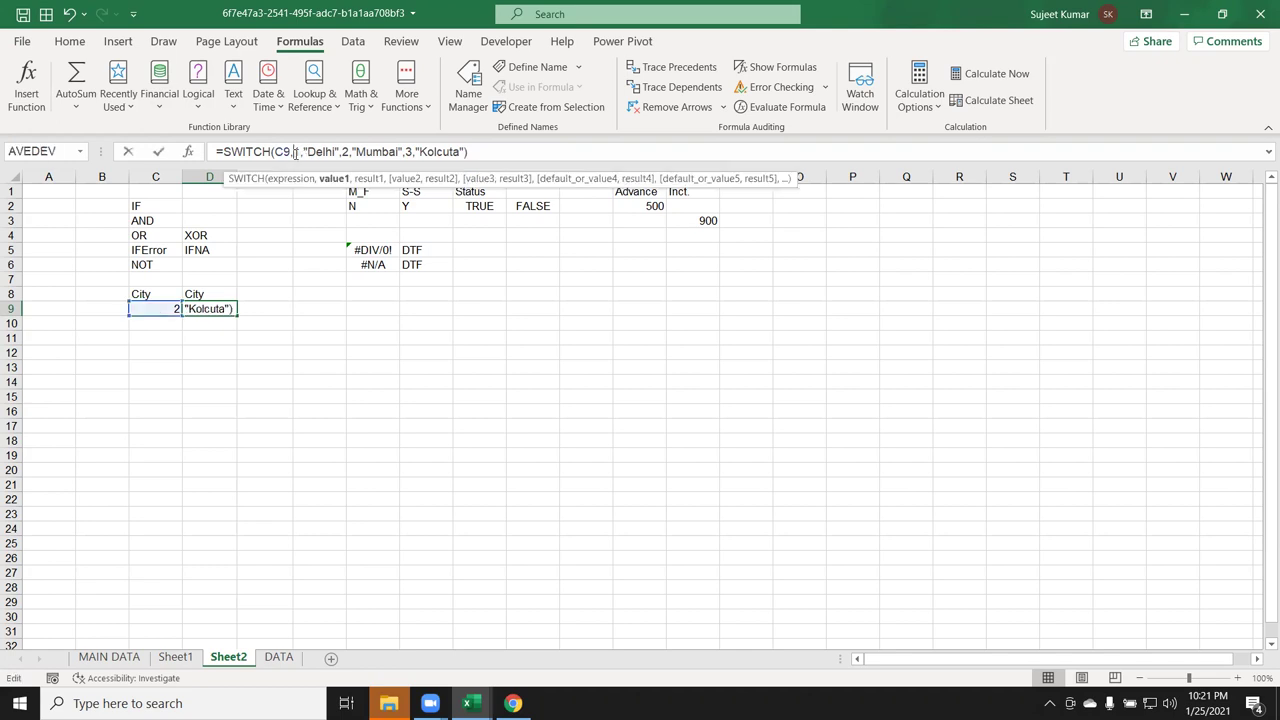
key(Right)
key(Right)
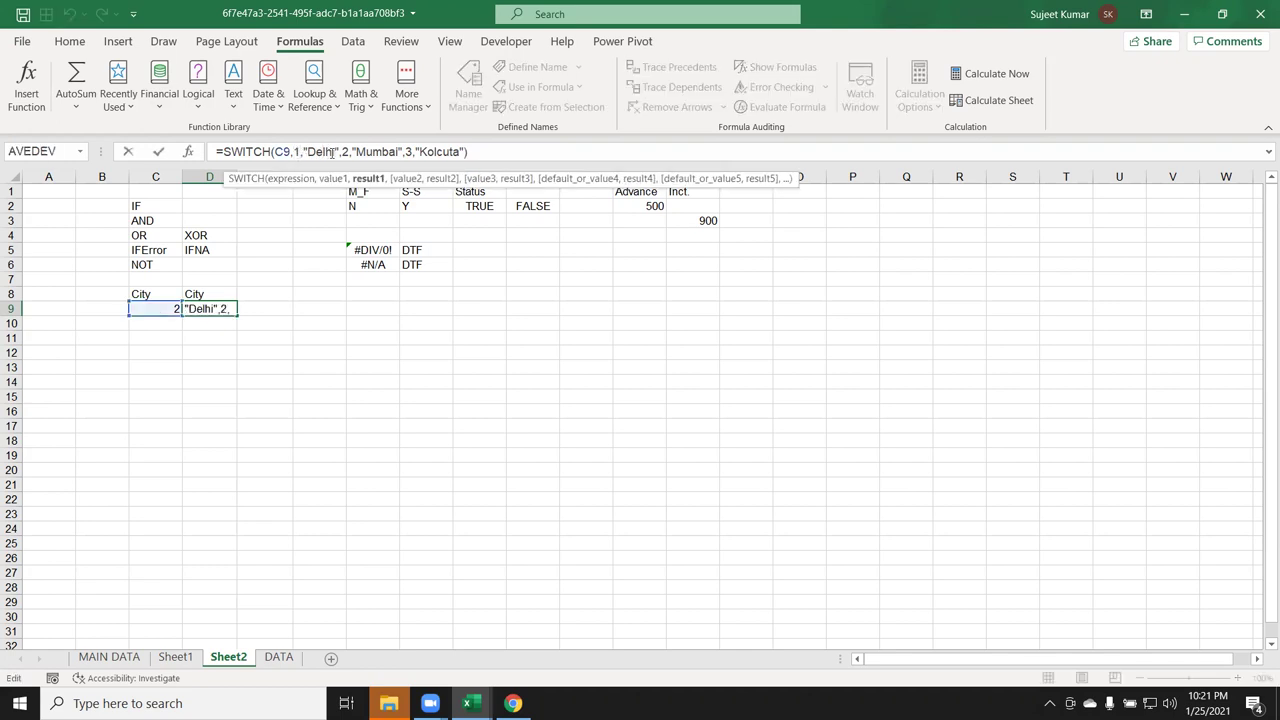
double_click(345, 152)
click(379, 152)
double_click(409, 152)
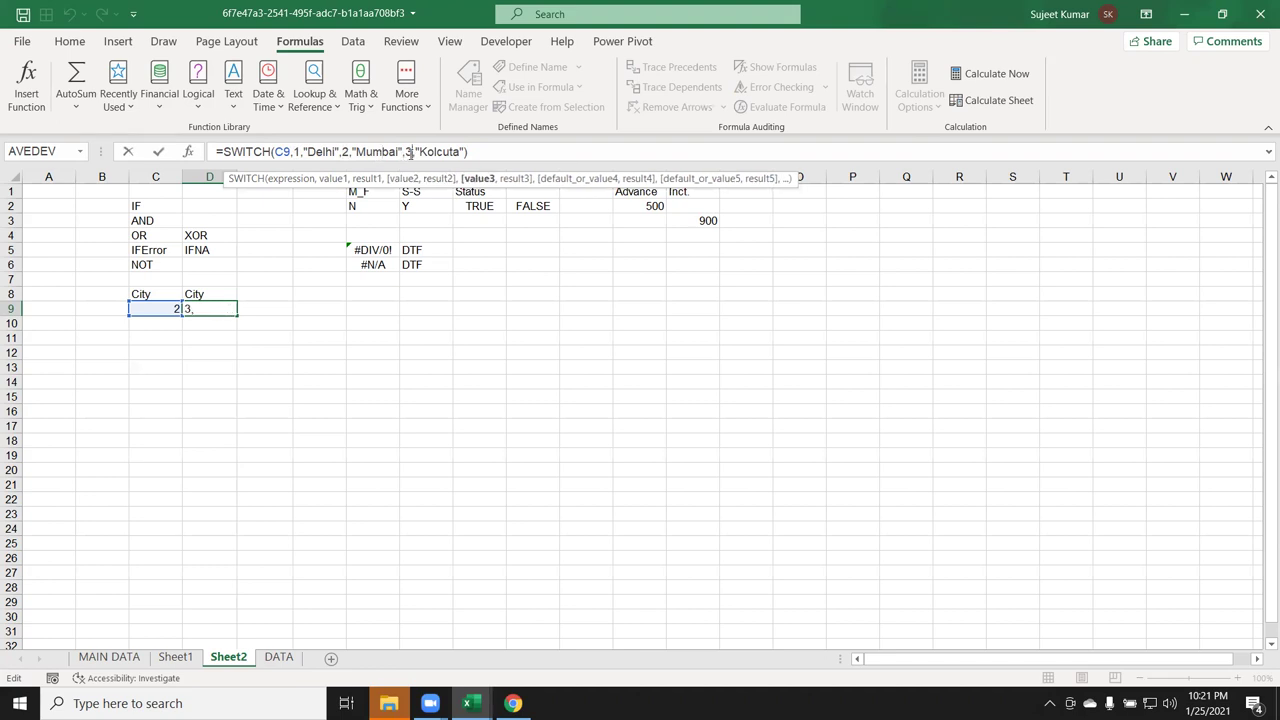
double_click(438, 152)
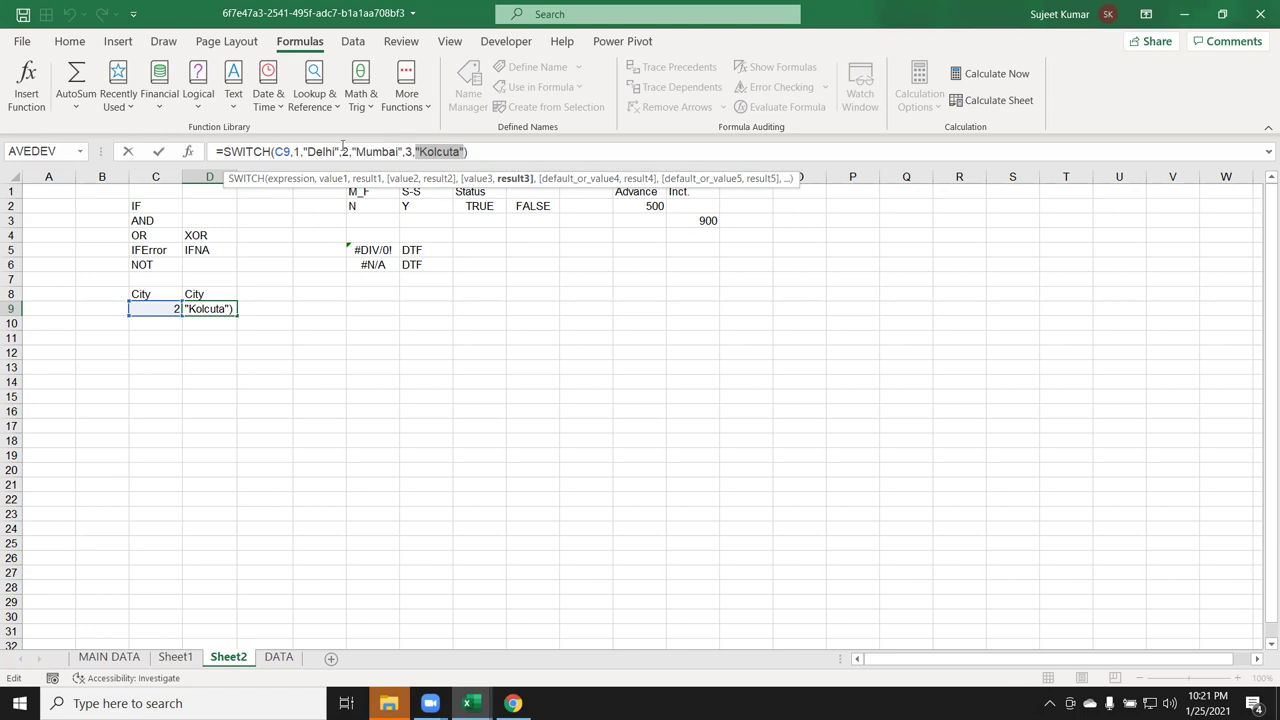
double_click(327, 153)
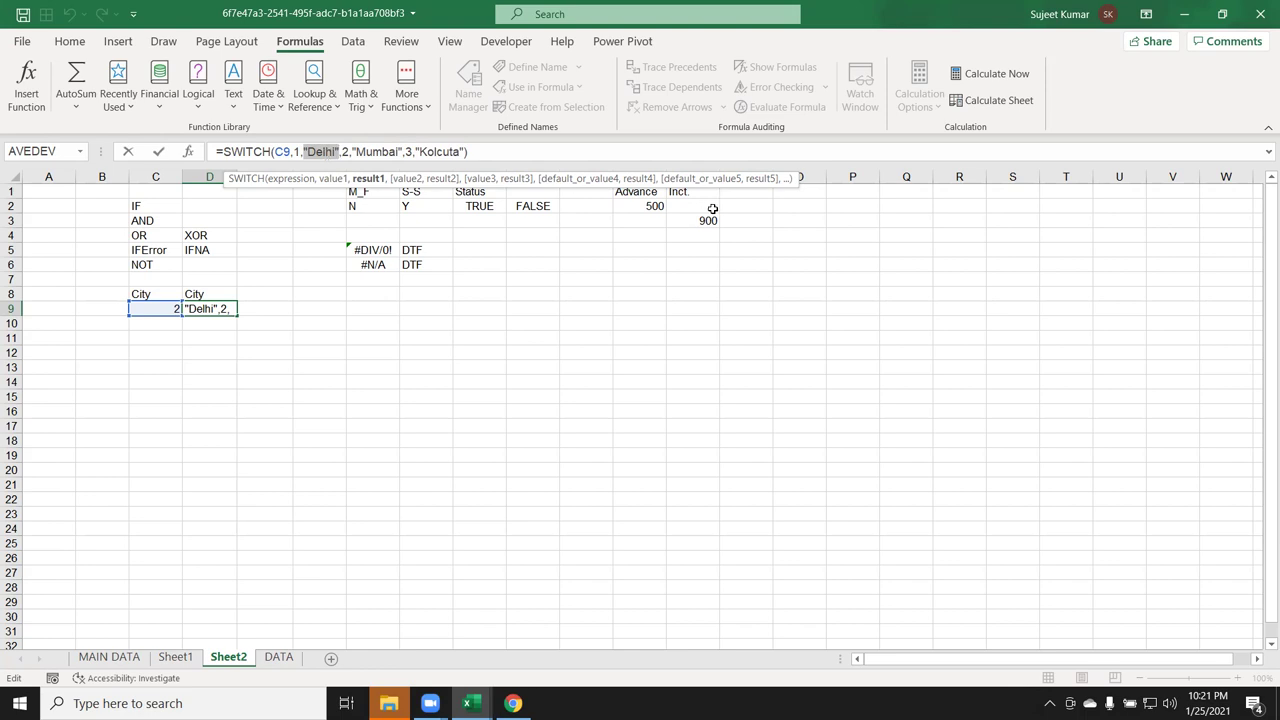
key(ctrl+Return)
Enter the heading Qy in cell O1
click(820, 192)
text(Qy)
key(Return)
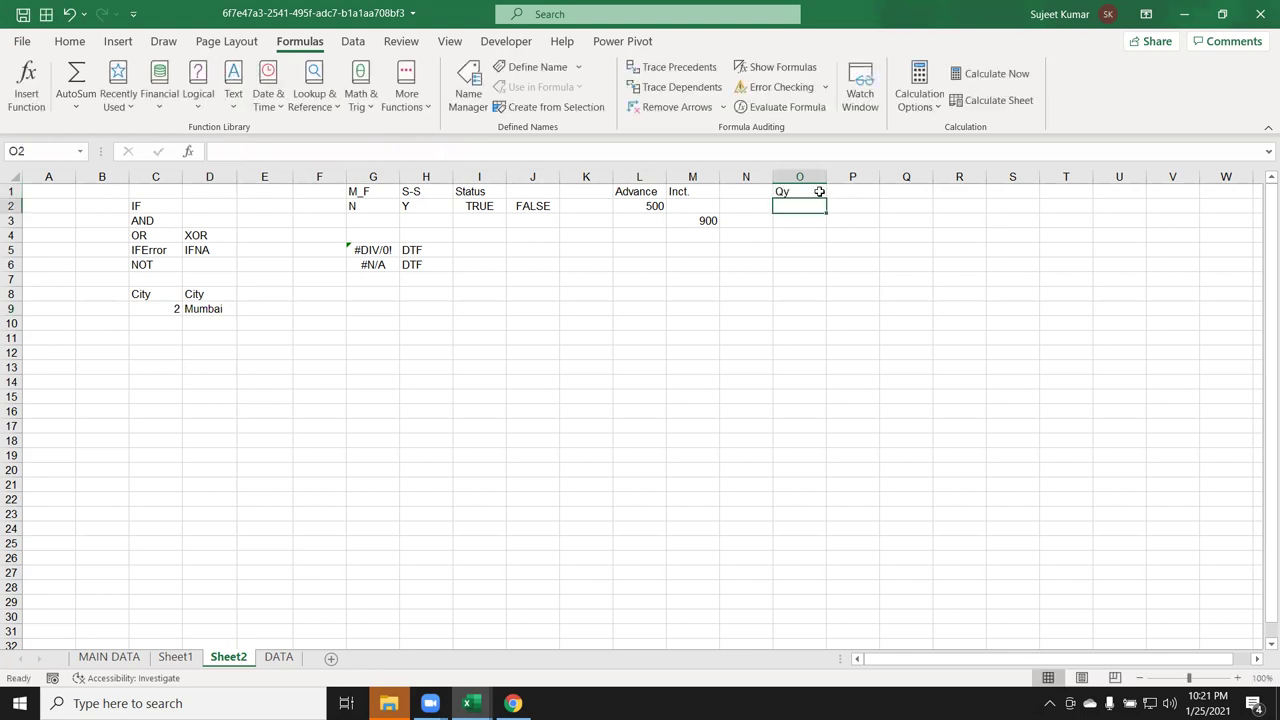
Fill Q2:R4 with the pairs 100→50, 200→100 and 500→200
key(Right)
key(Right)
text(100)
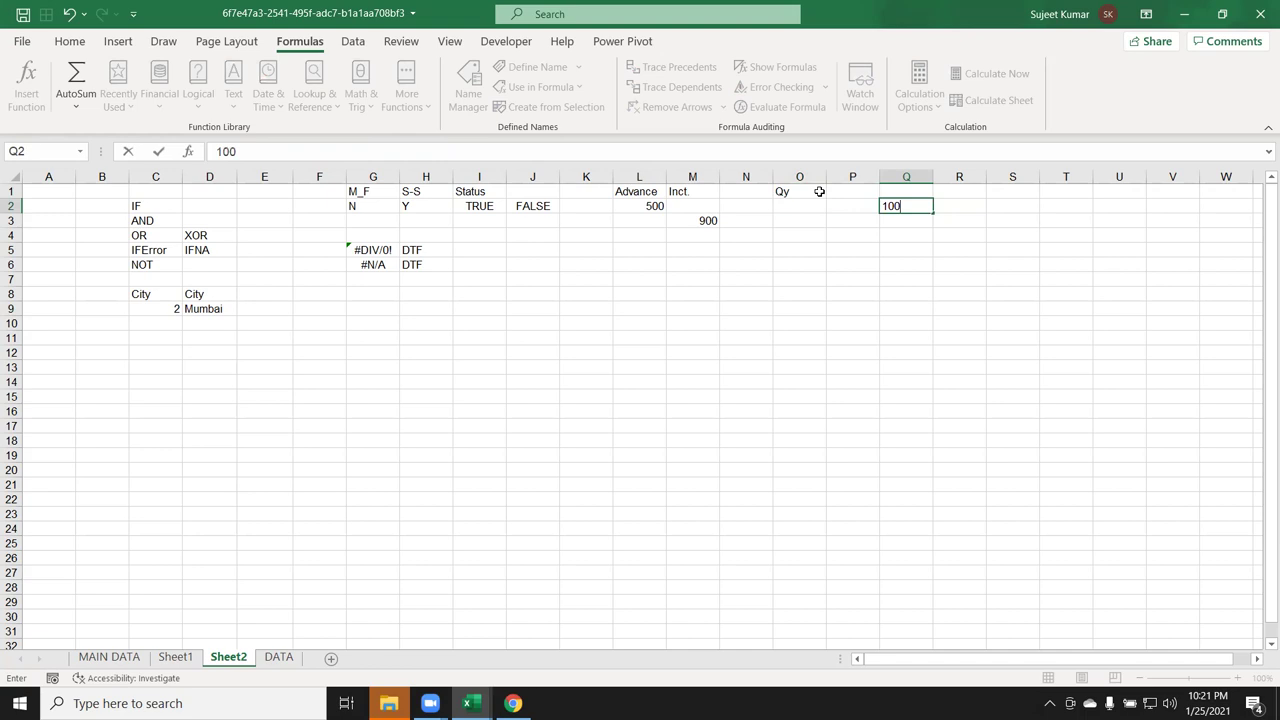
key(Right)
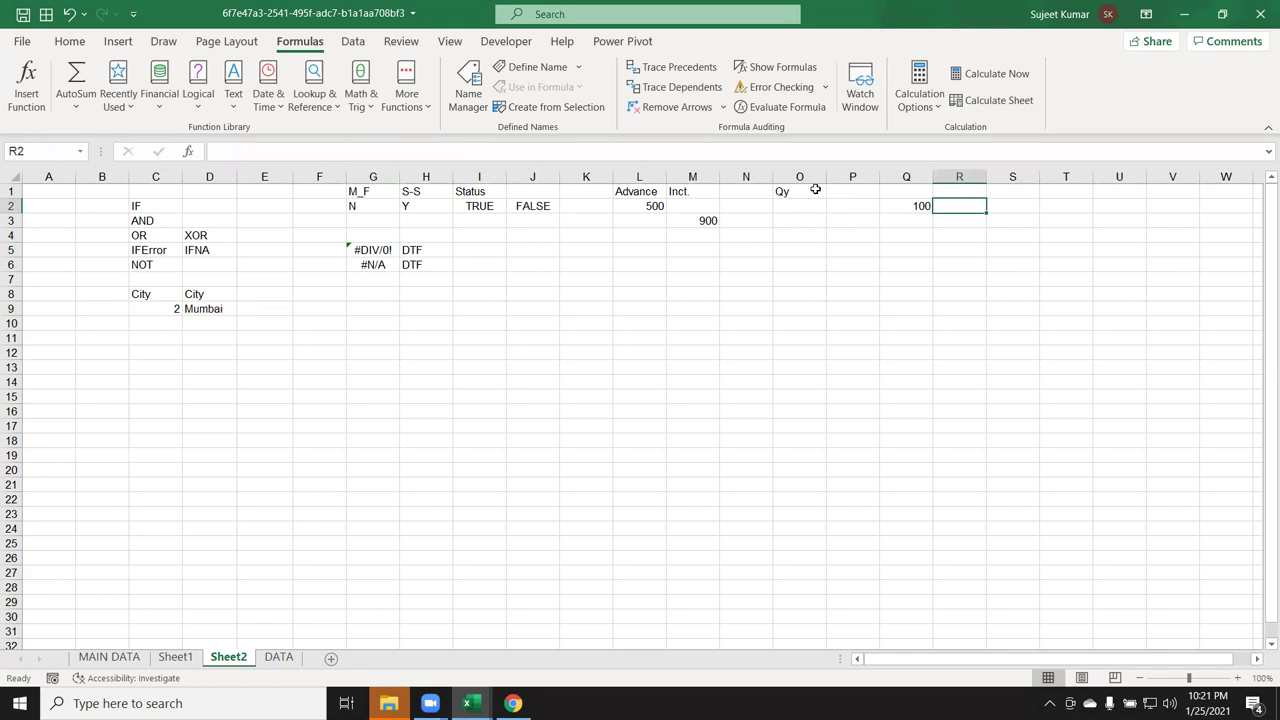
text(50)
key(Return)
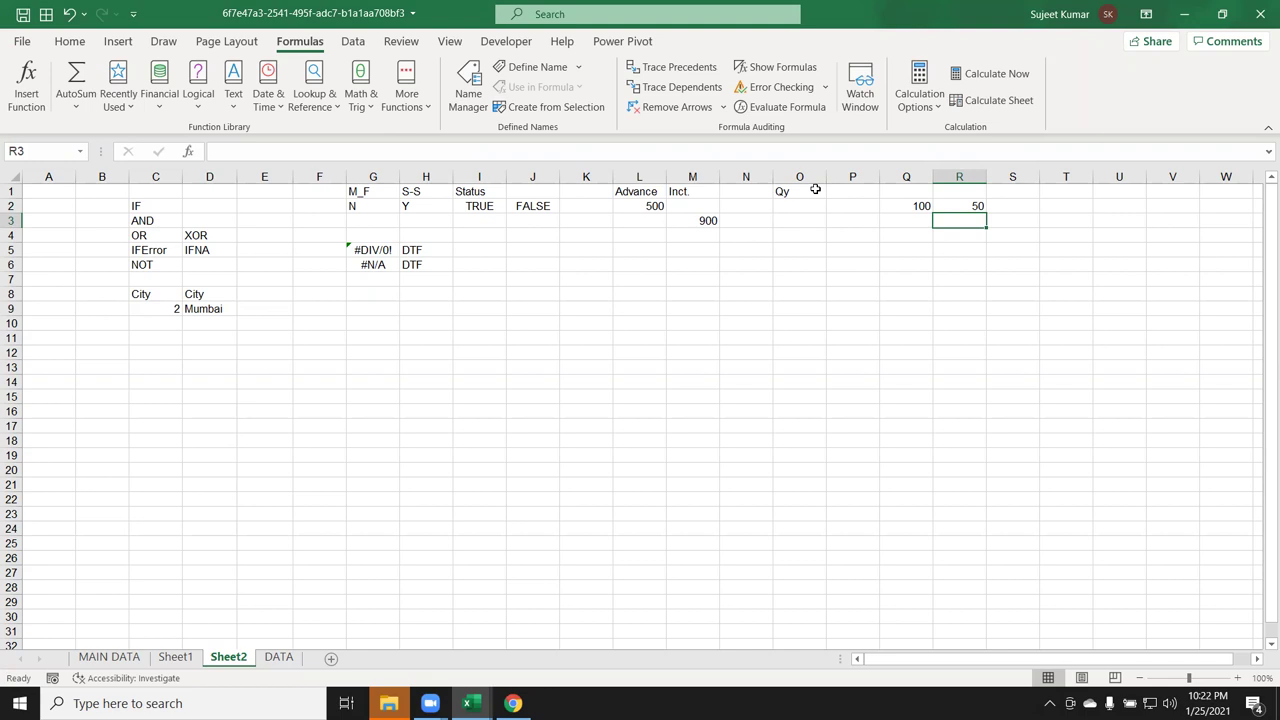
key(Left)
text(200)
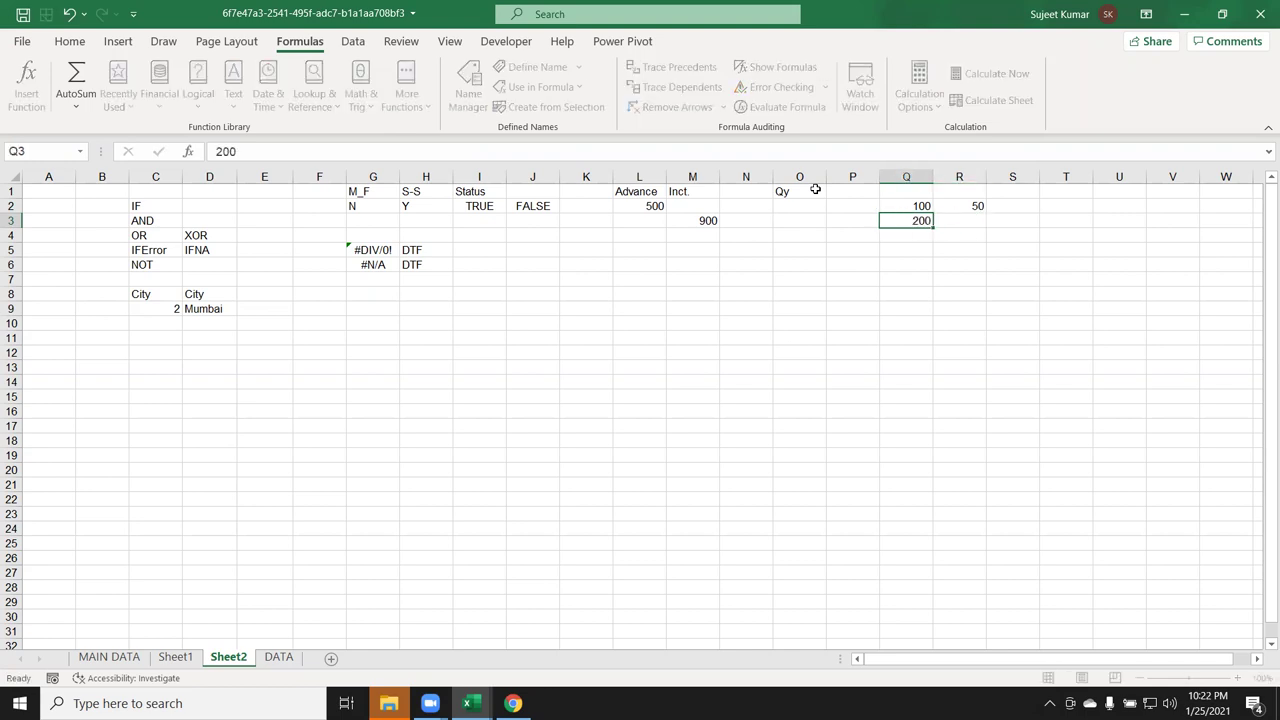
key(Right)
text(100)
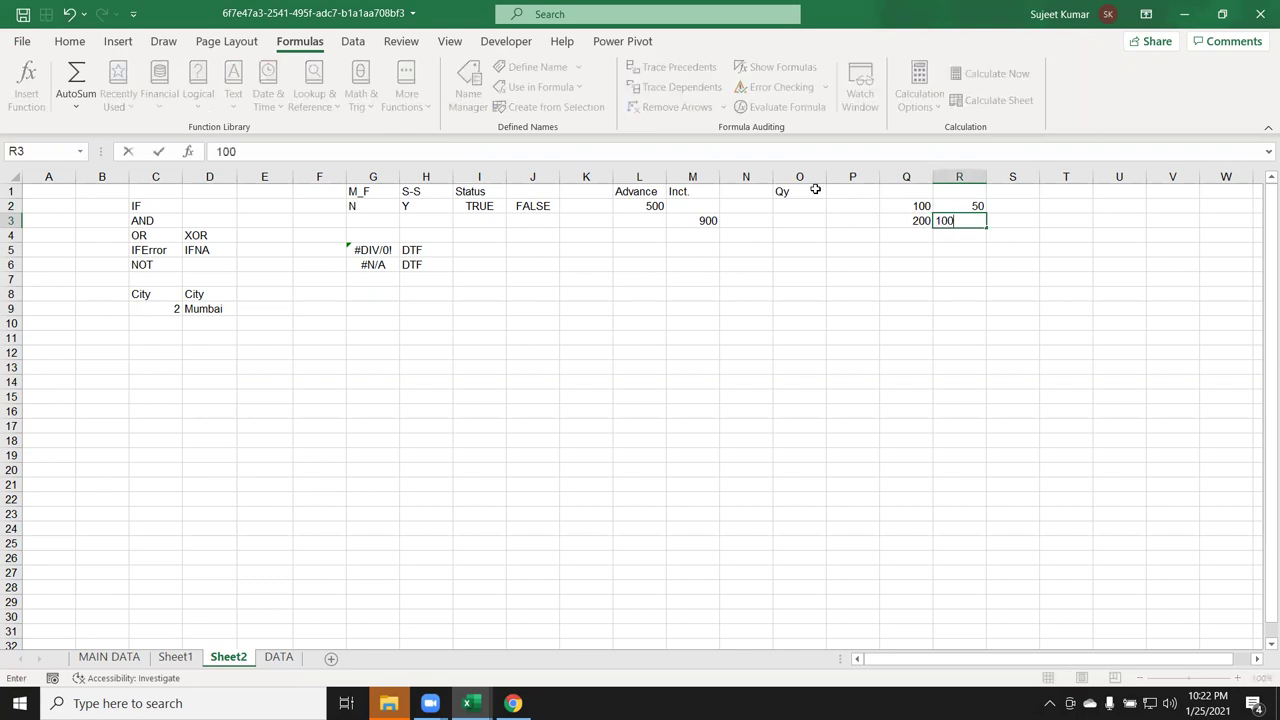
key(Return)
text(500)
key(Tab)
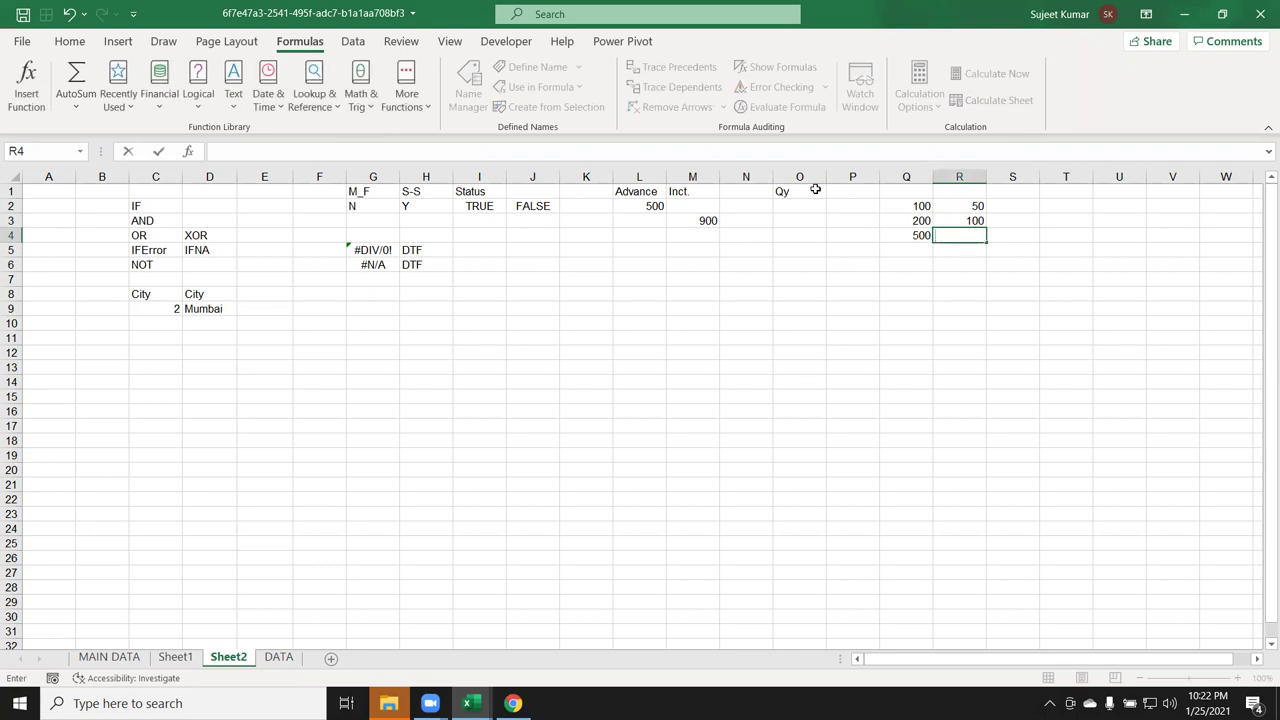
text(200)
key(Return)
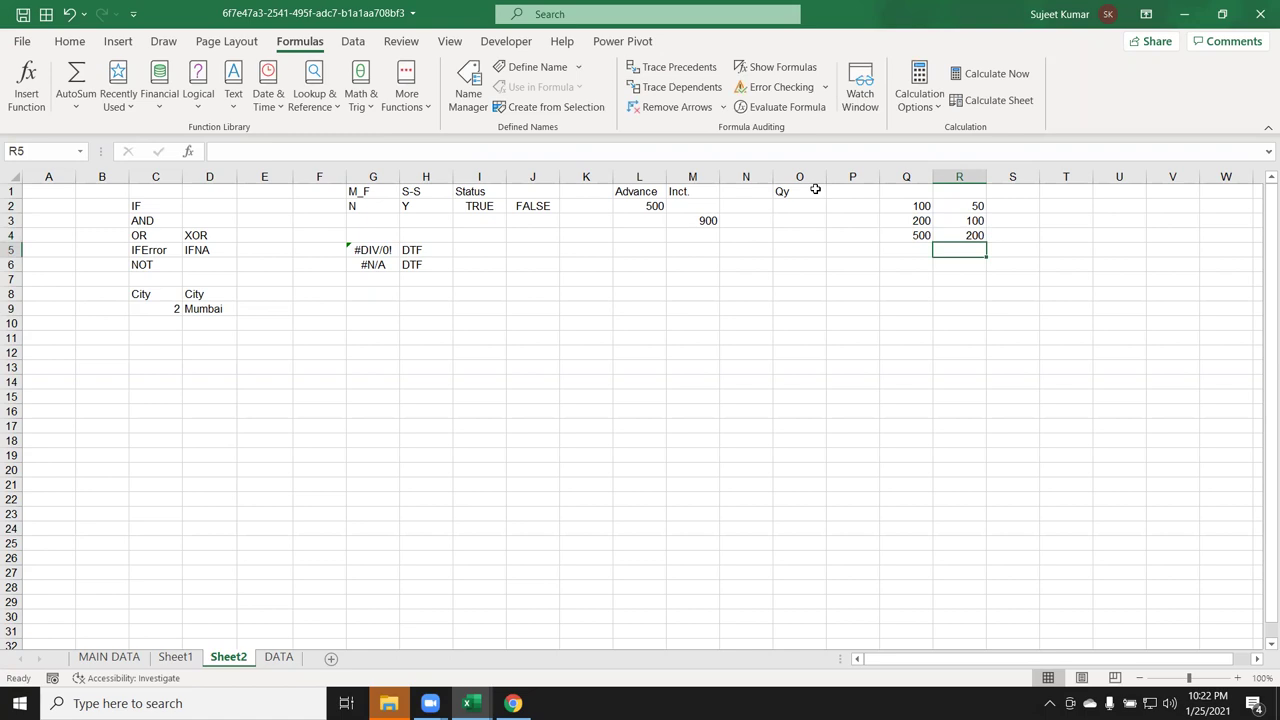
Enter quantity 100 in O2 and begin a SWITCH formula in P2
key(Left)
key(Left)
key(Left)
key(Left)
key(Up)
key(Up)
key(Up)
key(Up)
key(Down)
key(Right)
text(100)
key(Right)
text(=sw)
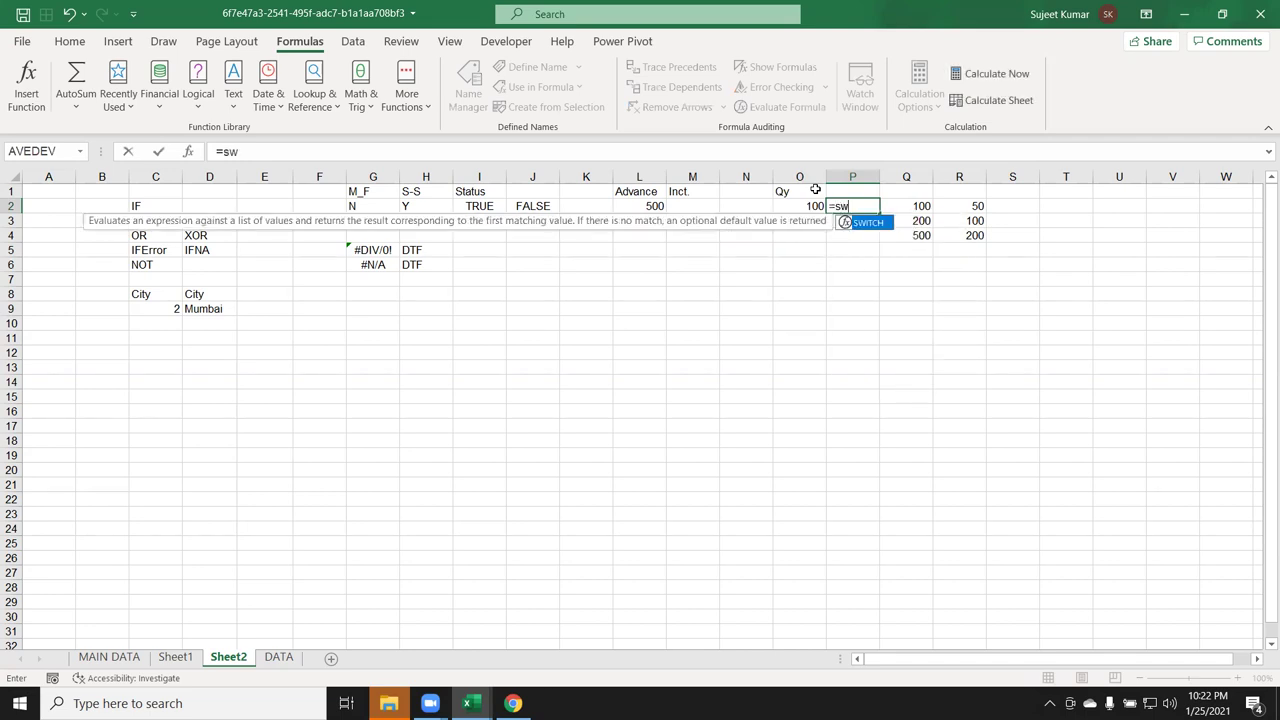
Complete =SWITCH(O2,100,50,200,100,500,200) in P2
key(Tab)
key(Left)
text(,)
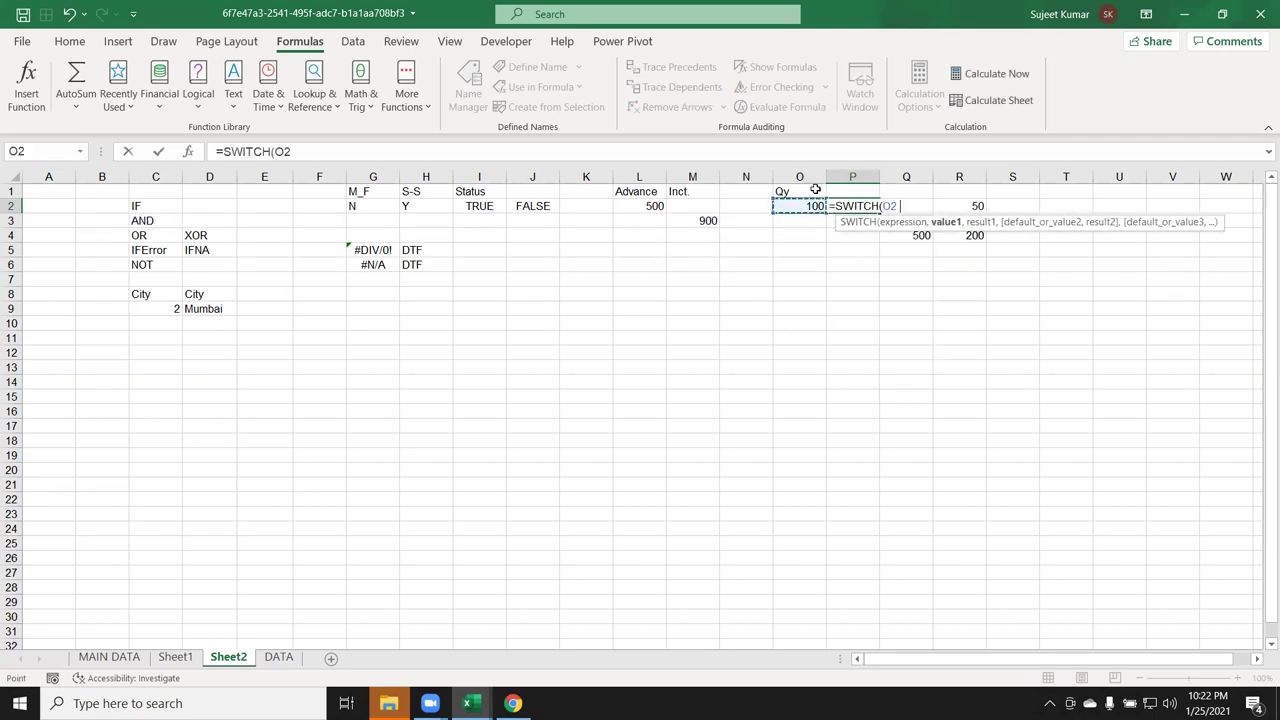
text(100)
text(,50,200,100,5000)
key(BackSpace)
text(,200)
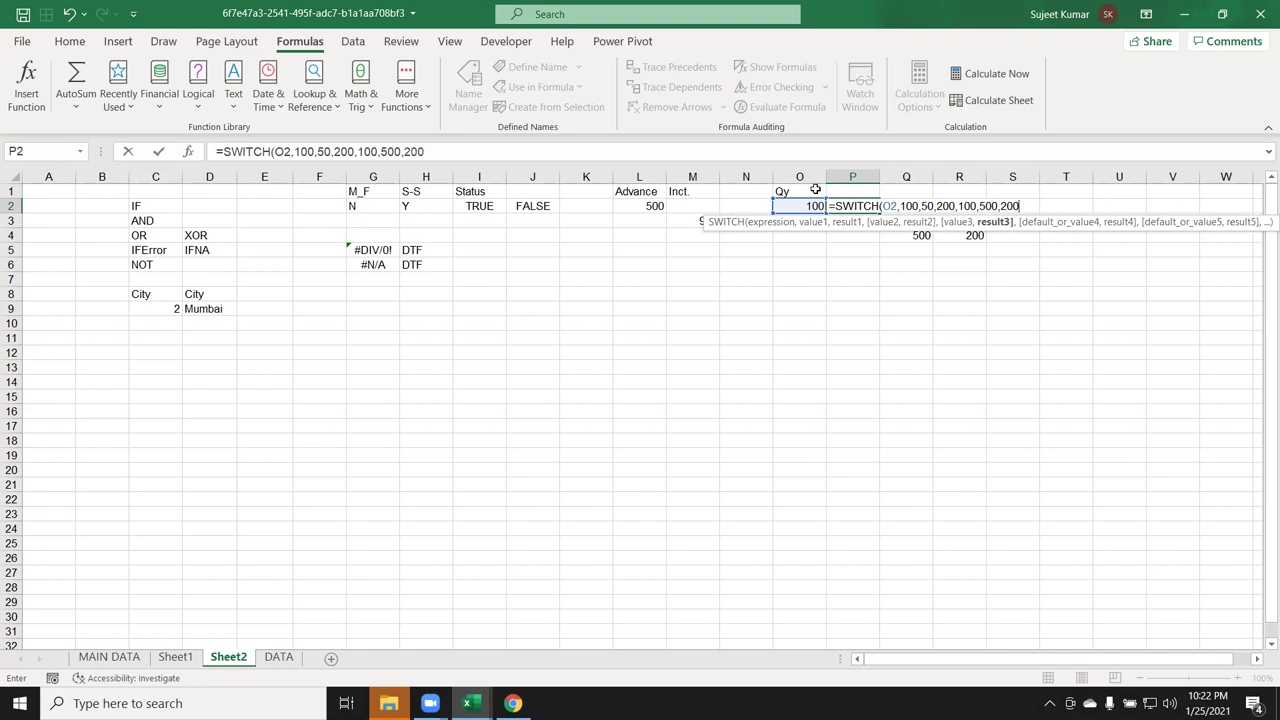
key(Return)
Test the SWITCH result by entering 65, 96, 200 and 214 in O2
key(Up)
key(Left)
text(65)
key(Return)
key(Up)
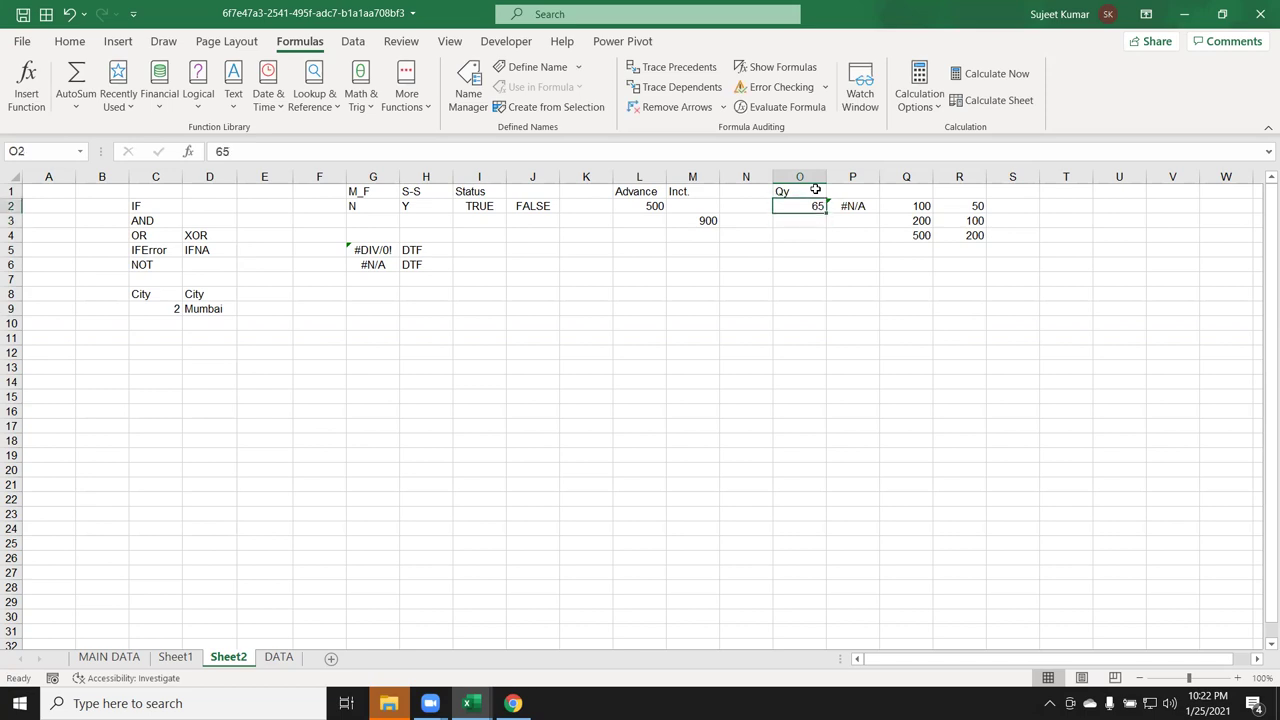
text(96)
key(Return)
key(Up)
text(200)
key(Return)
key(Up)
text(214)
key(Return)
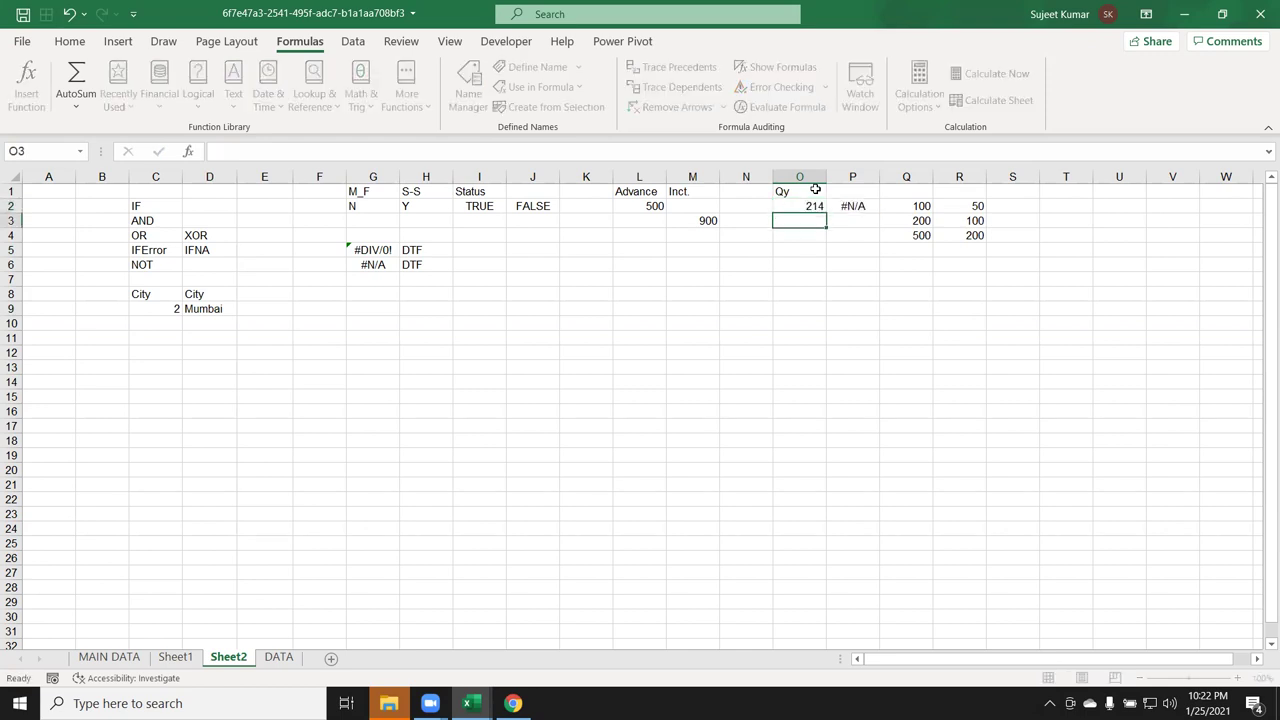
key(Up)
key(Right)
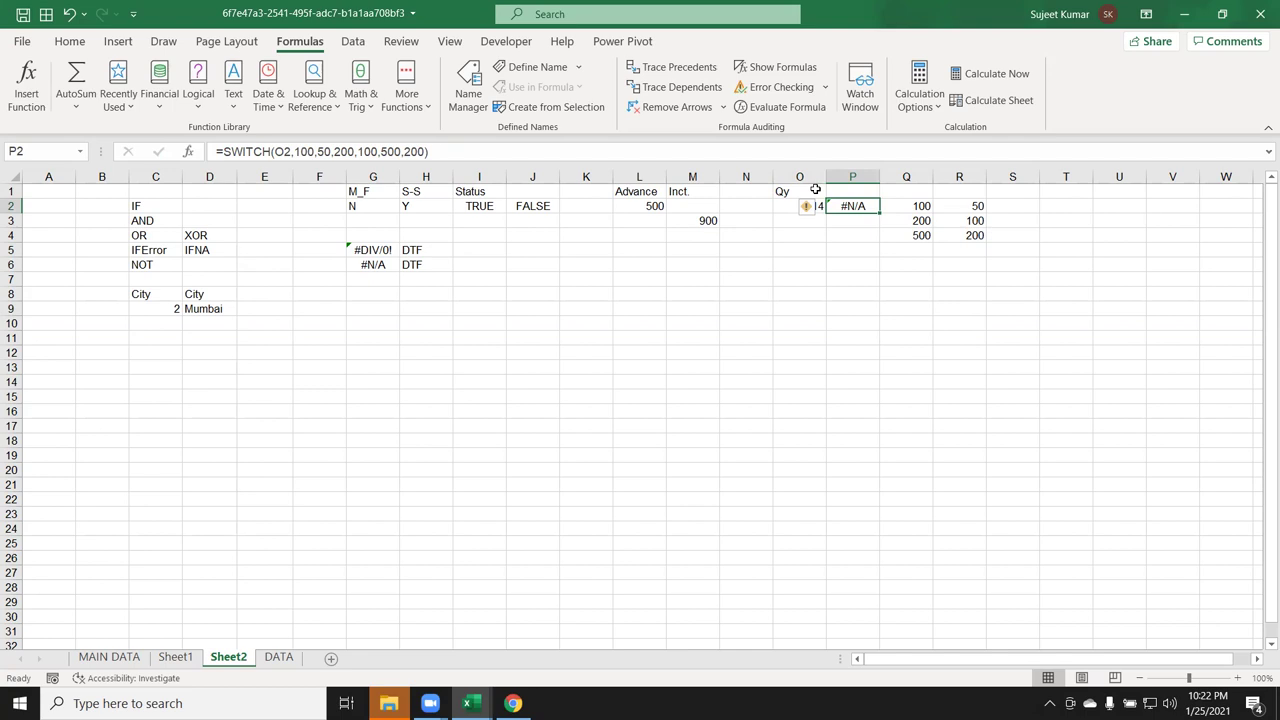
Type the label IFS in cell C7
click(145, 279)
text(IFS)
click(362, 412)
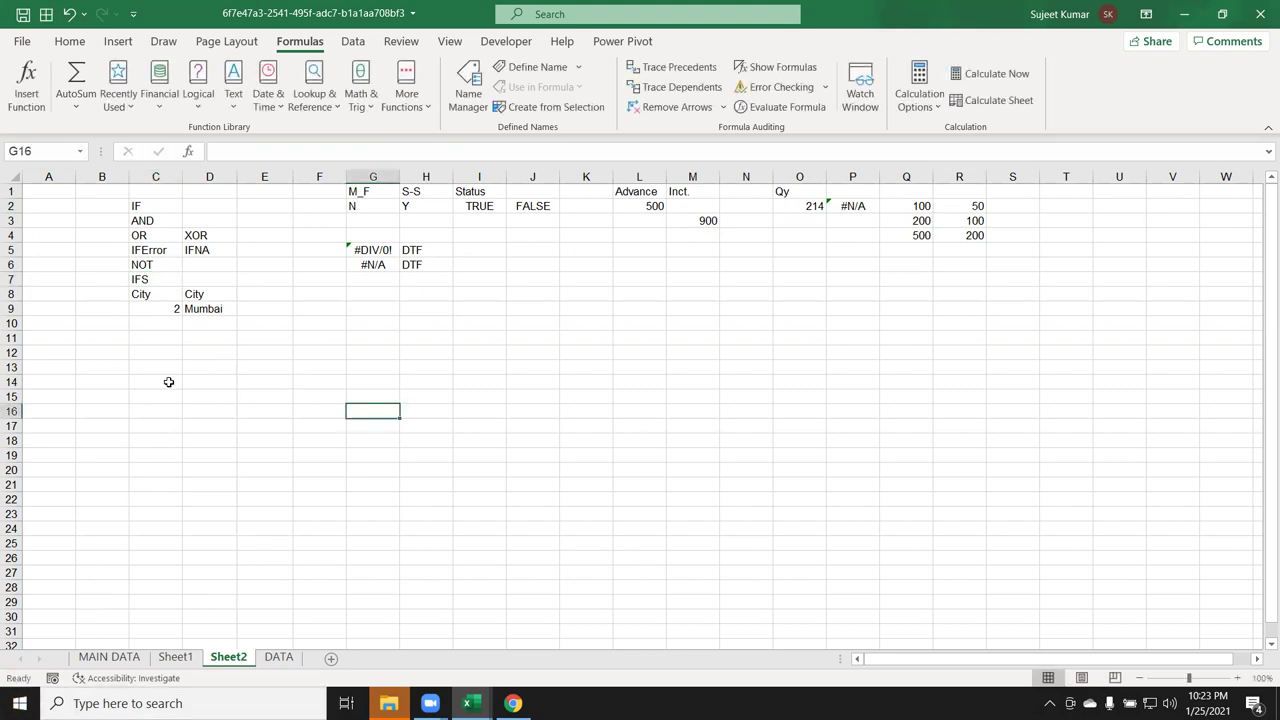
Enter Sales in A13 with figures 85, 36, 36, 54, 96, 25, 63, 25, 98, 74 below
click(70, 367)
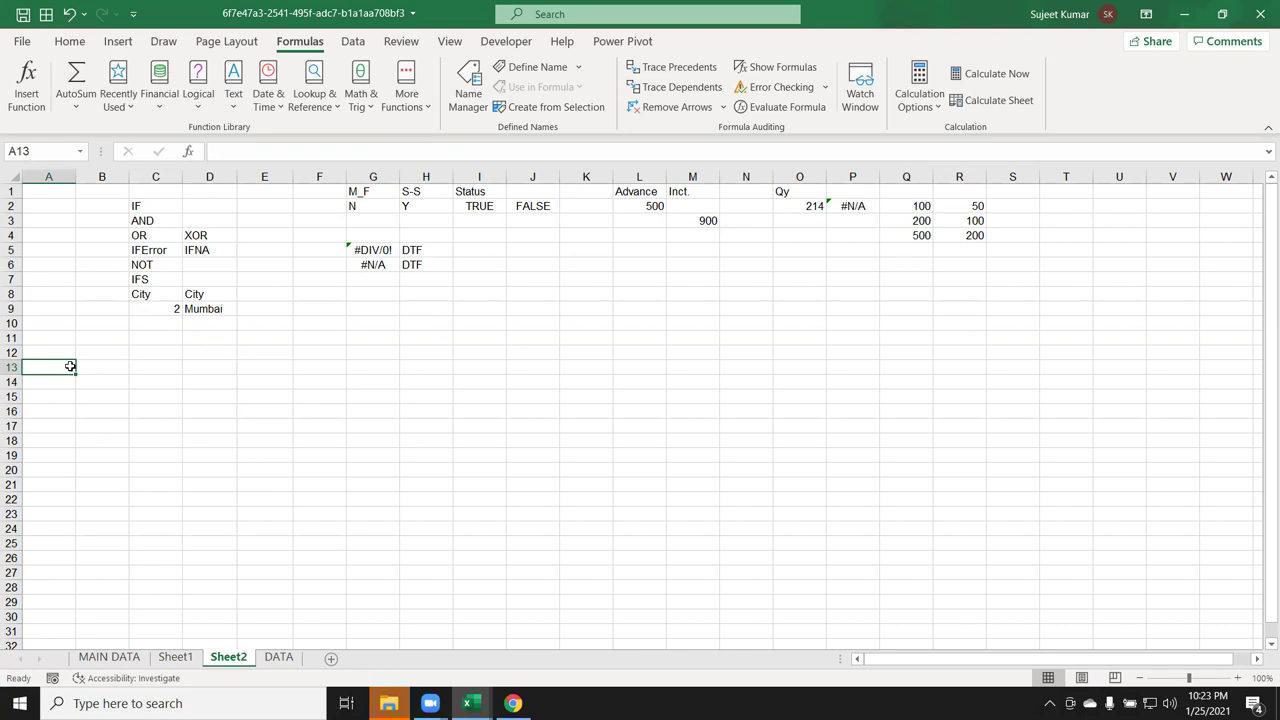
text(Sales)
key(Return)
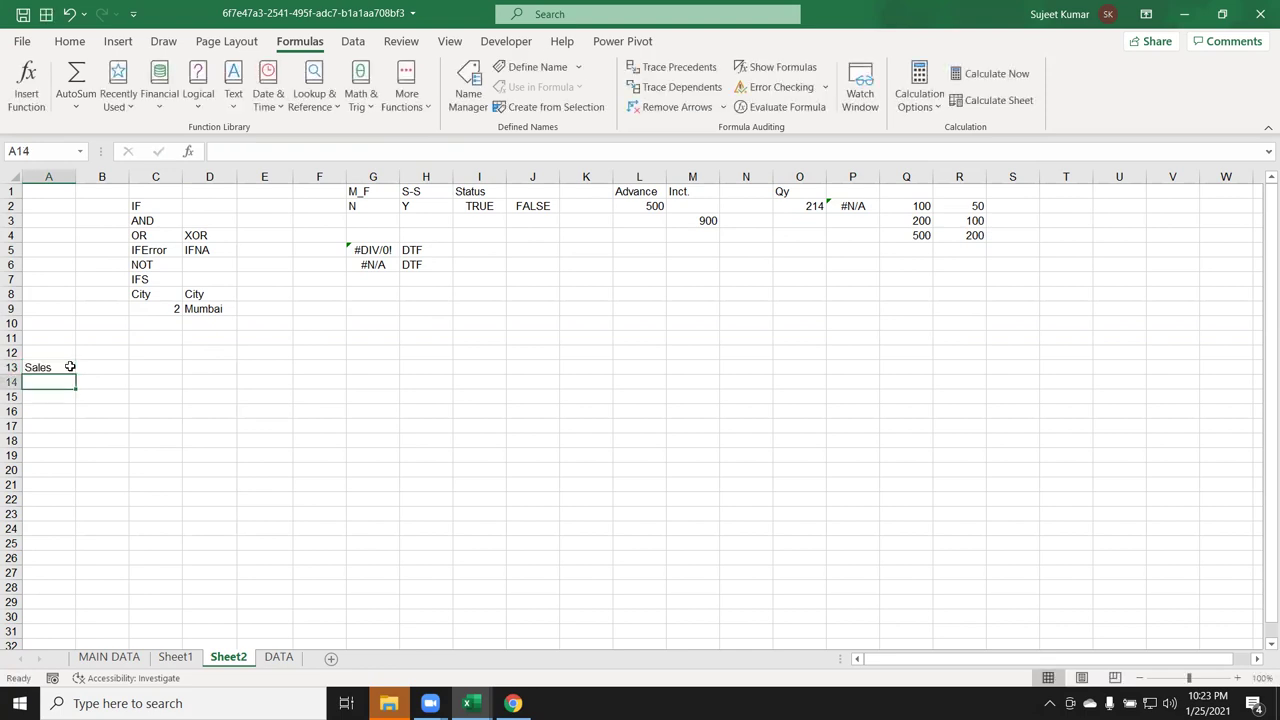
text(85)
key(Return)
text(36)
key(Return)
text(36)
key(Return)
text(54)
key(Return)
text(96)
key(Return)
text(25)
key(Return)
text(63)
key(Return)
text(25)
key(Return)
text(98)
key(Return)
text(74)
key(Return)
Add the INC header in cell B13
click(95, 369)
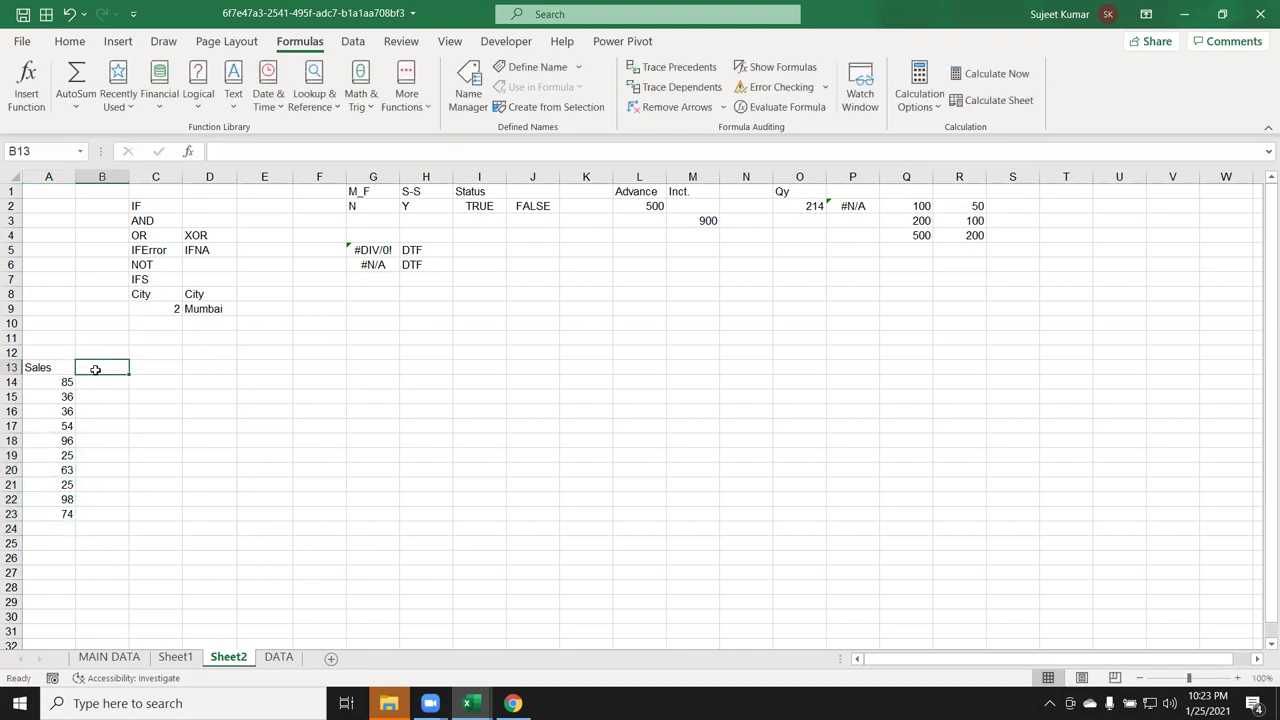
text(INC)
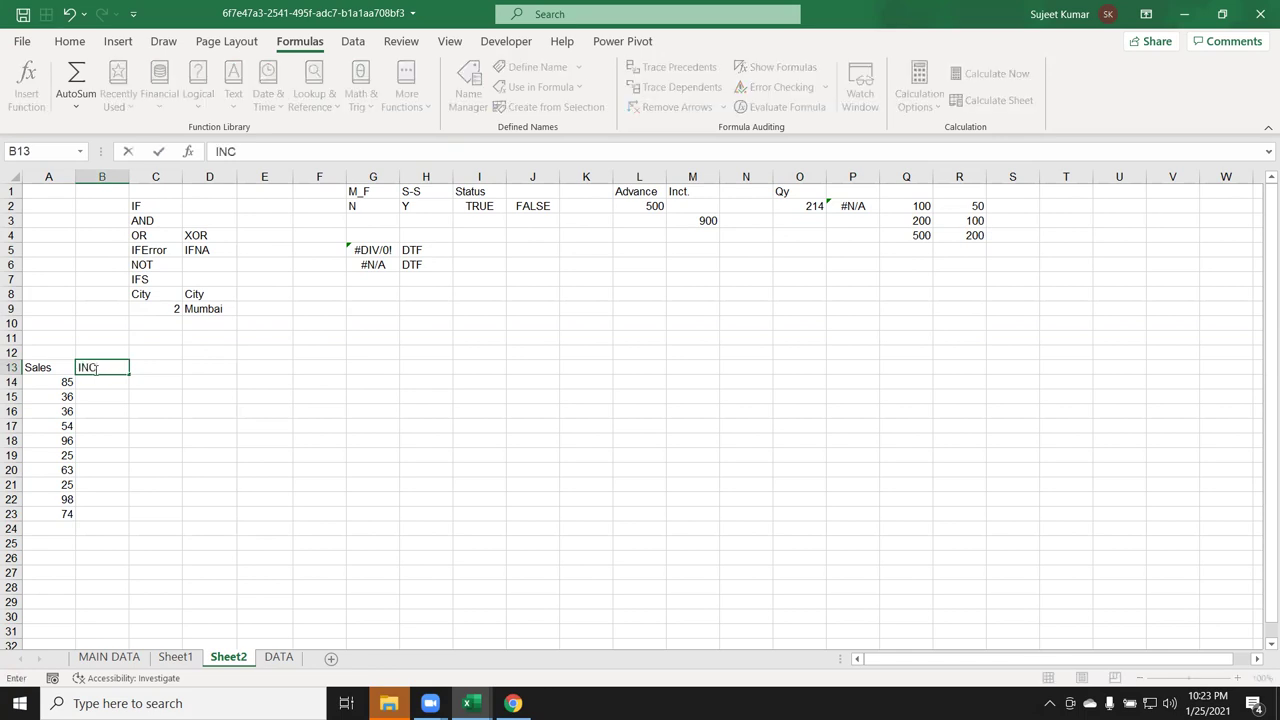
key(Tab)
Start the incentive table at D15 with 0-40→500 and 41-80→1000
click(203, 401)
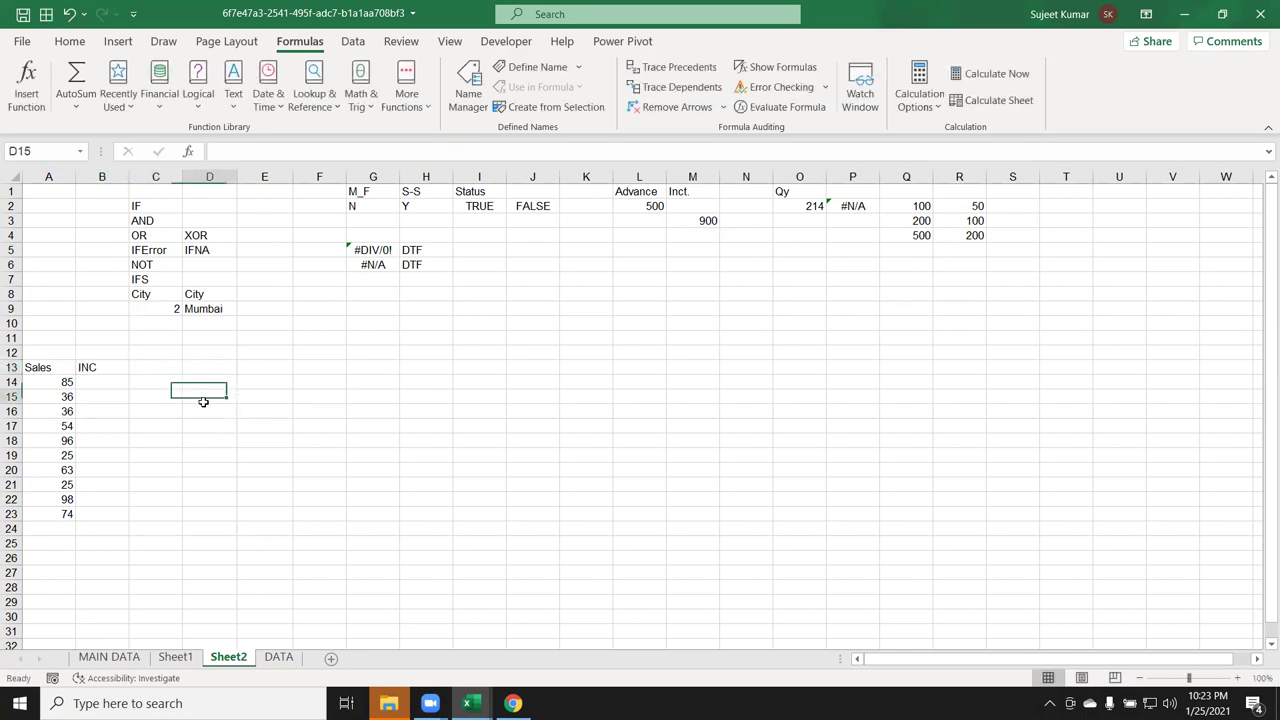
text(40-)
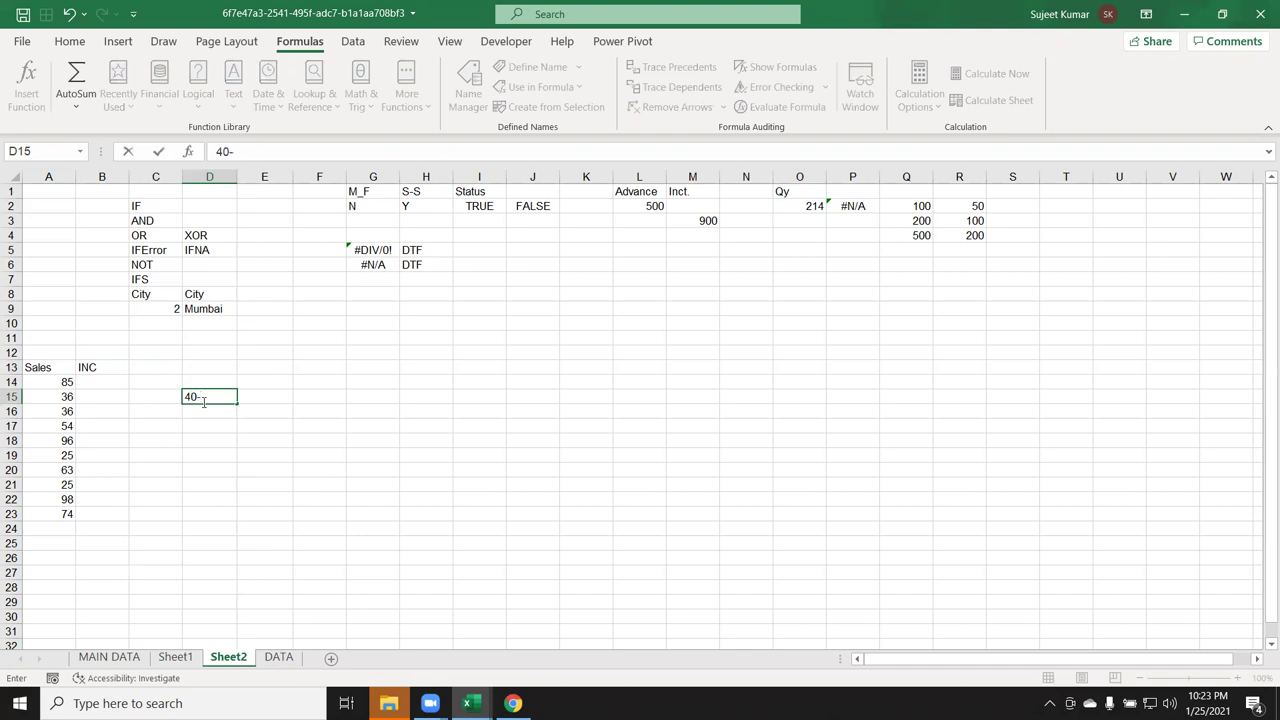
key(Escape)
text(0-4)
key(Tab)
text(500)
key(Return)
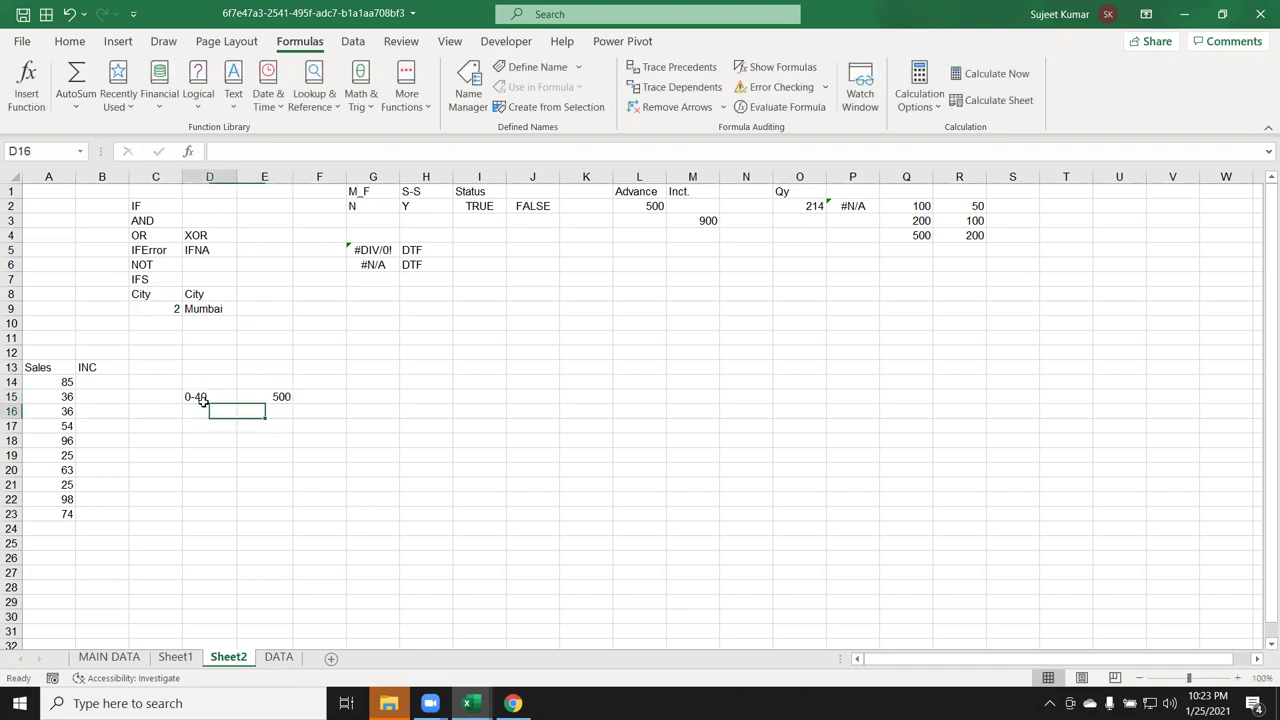
text(41-100)
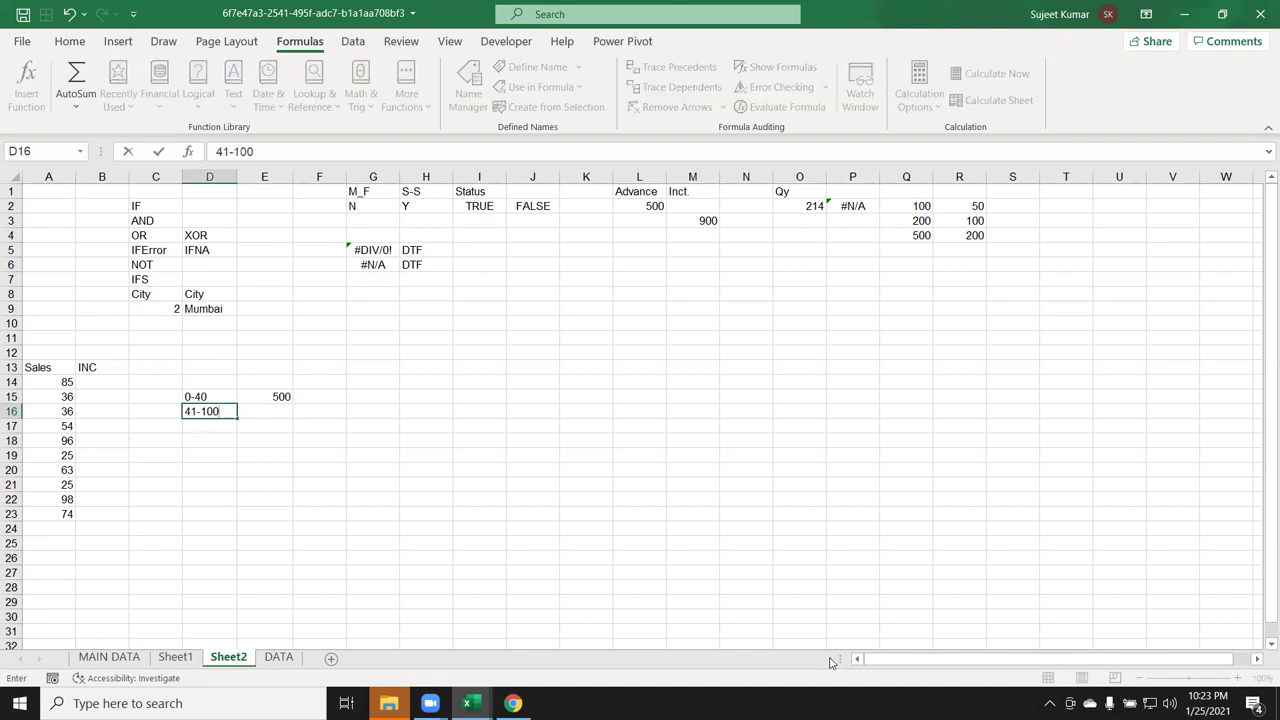
key(BackSpace)
key(BackSpace)
key(BackSpace)
text(80)
key(Tab)
text(1000)
key(Return)
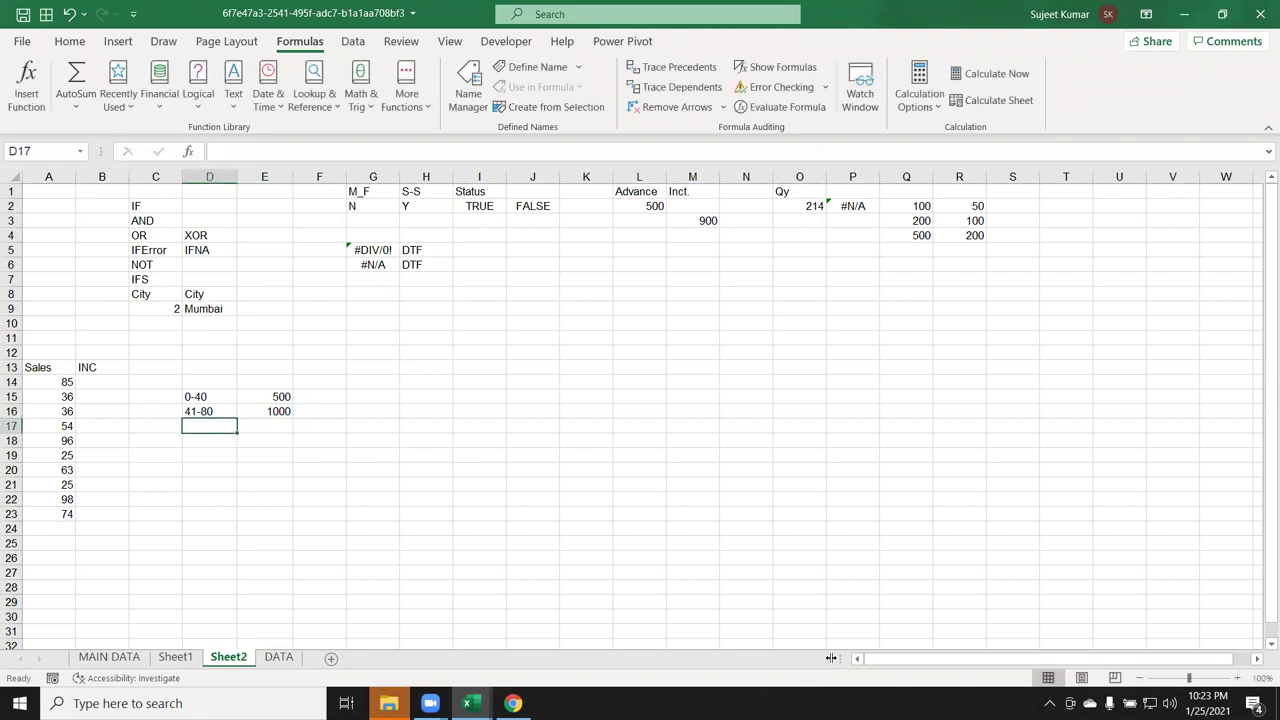
Finish the incentive table with 81-100→2000 and >100→5000, then select D15:E18
text(81-100)
key(Tab)
text(2000)
key(Down)
key(Left)
text(>100)
key(Tab)
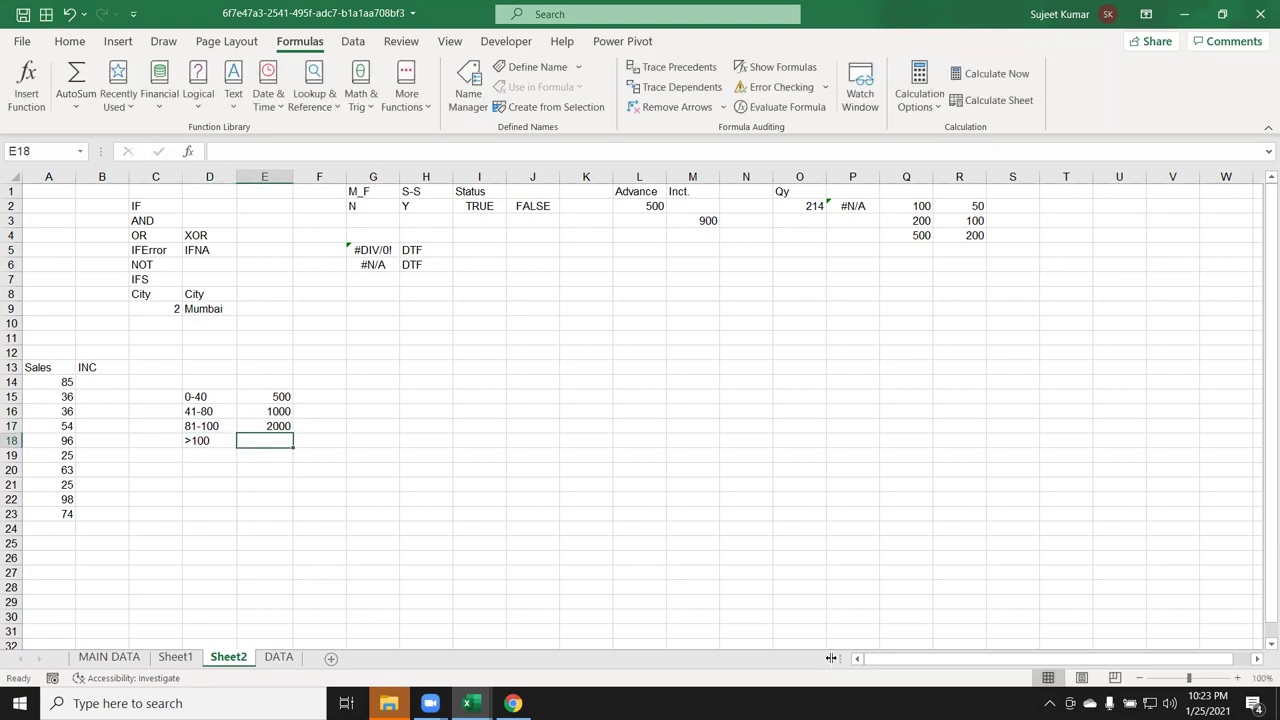
text(5000)
key(Return)
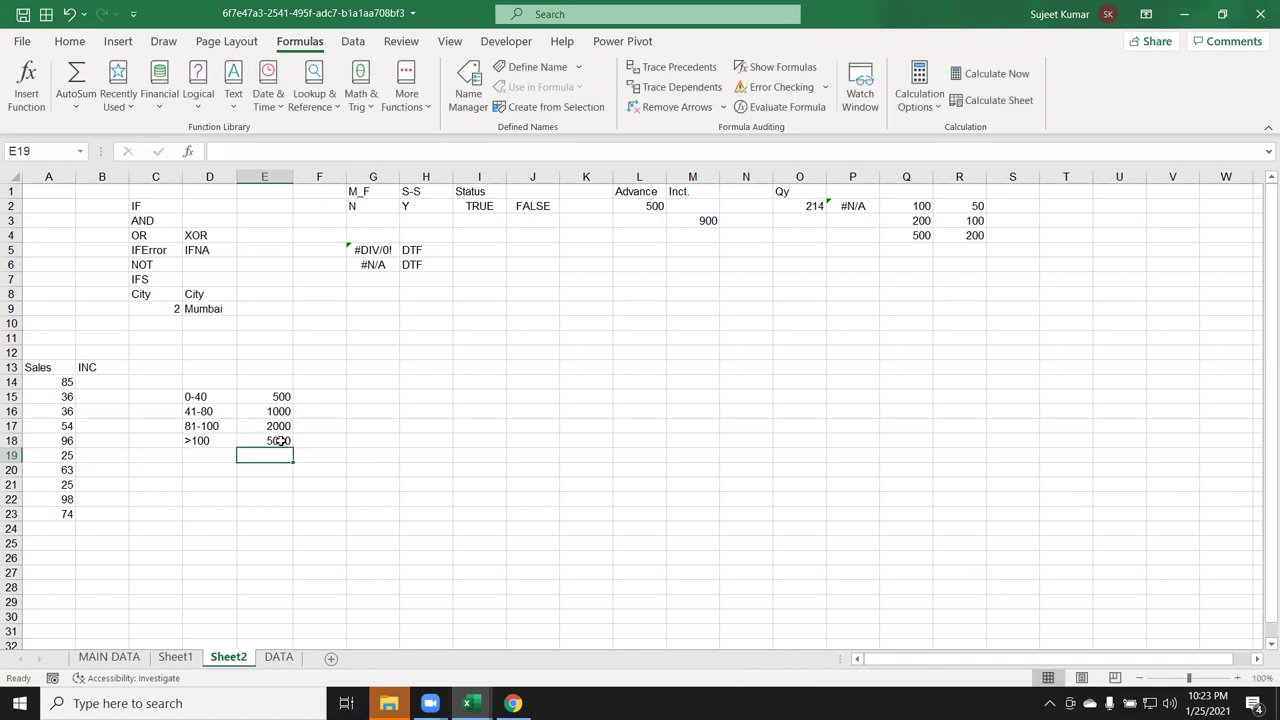
mouse_move(215, 446)
mouse_down()
mouse_move(220, 414)
mouse_move(287, 398)
mouse_up()
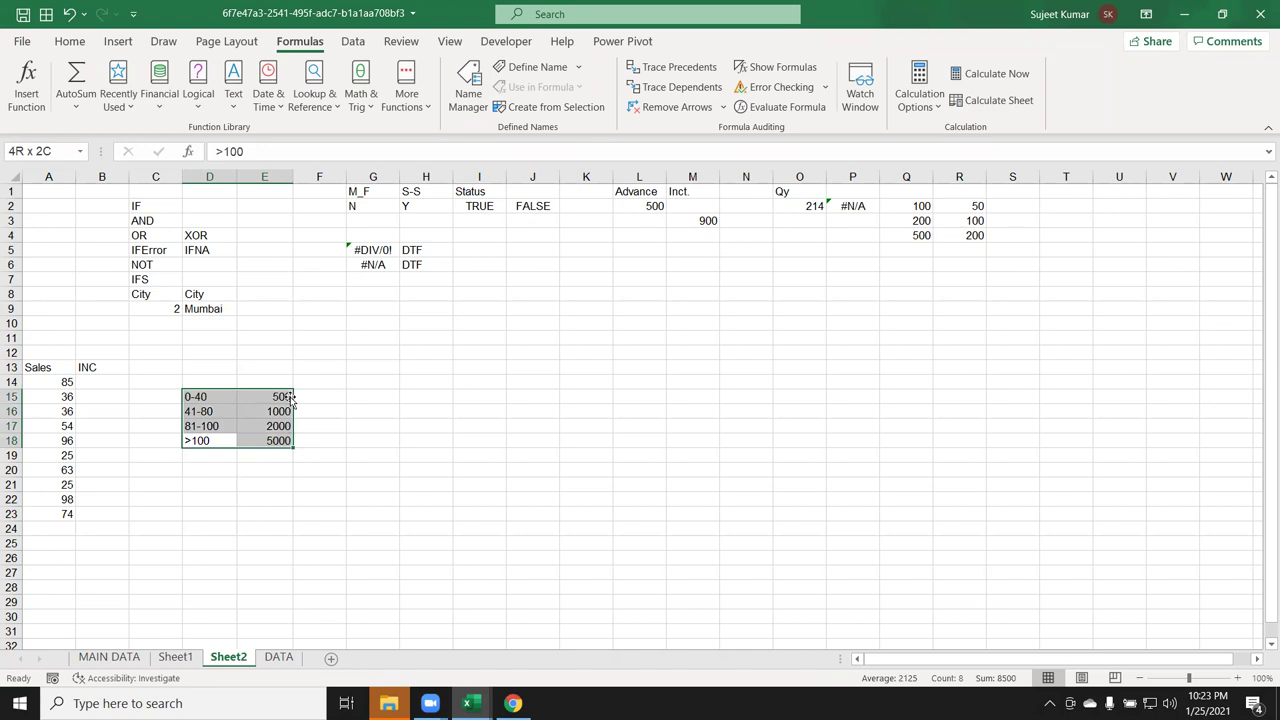
Enter =IF(A14<=40,500,IF(A14<=80,1000,IF(A14<=100,2000,5000))) in B14
click(105, 381)
text(=if)
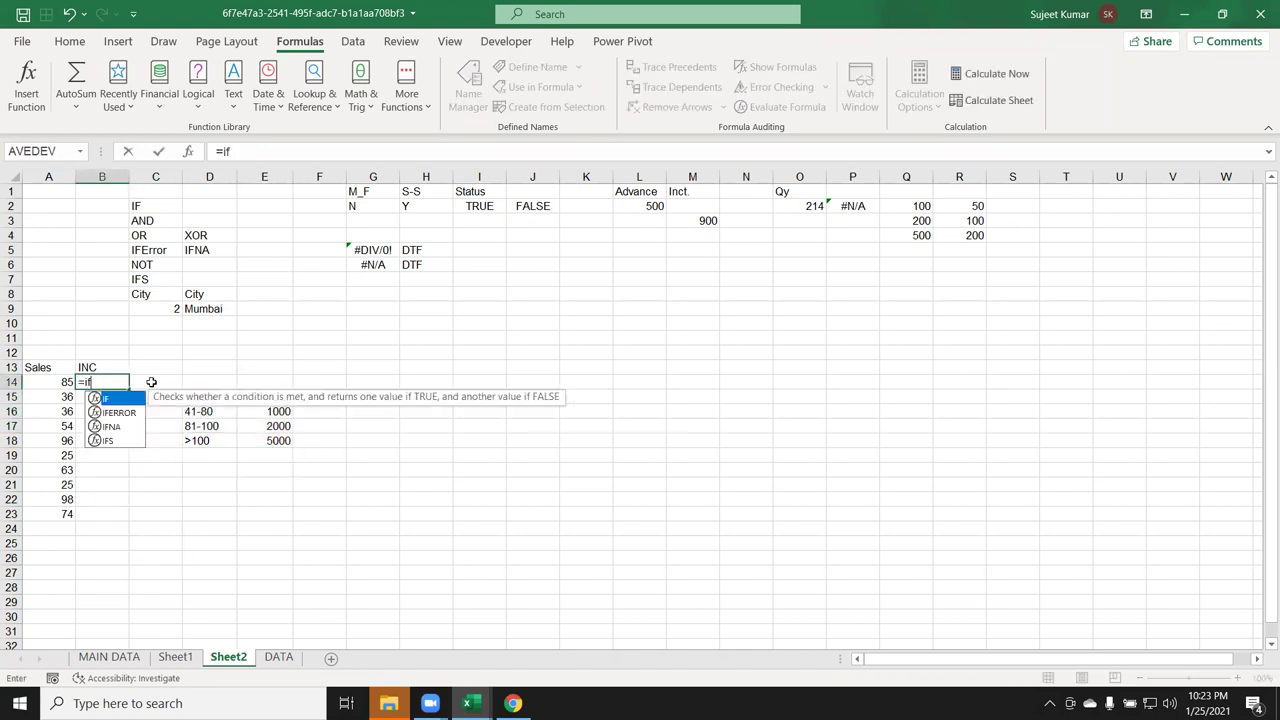
key(Tab)
key(Left)
text(<)
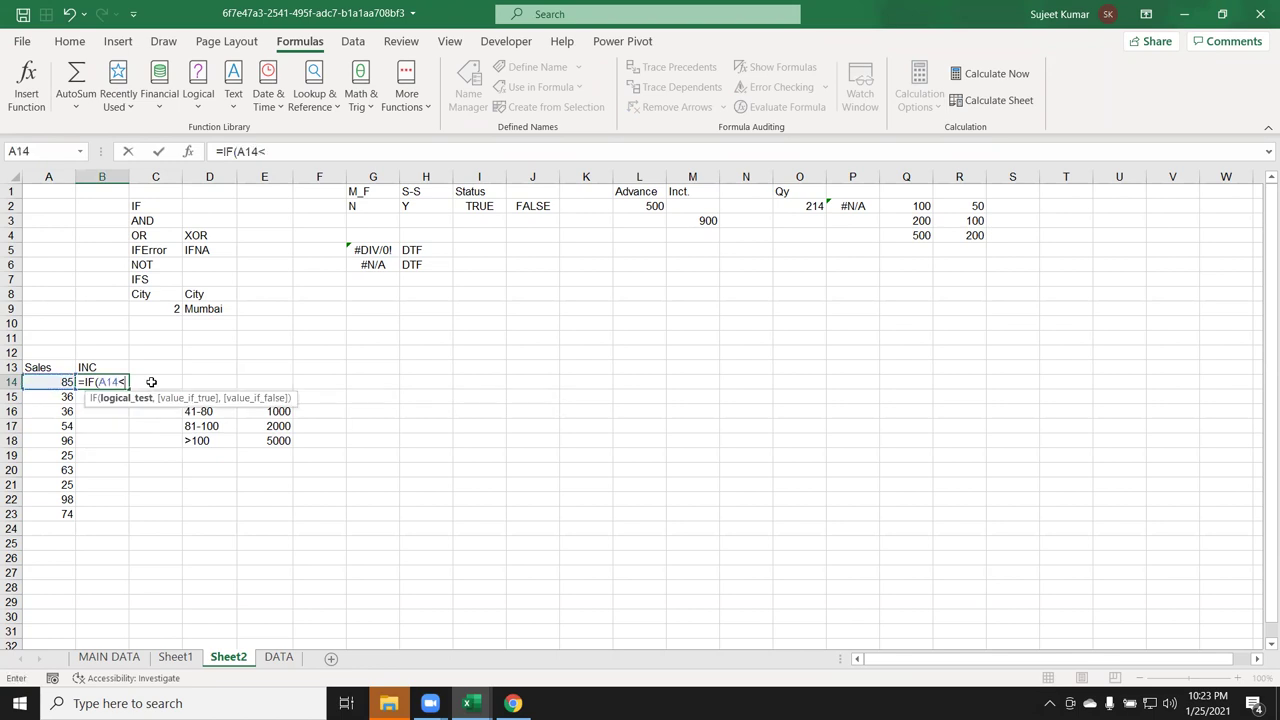
text(=4)
text(0,1)
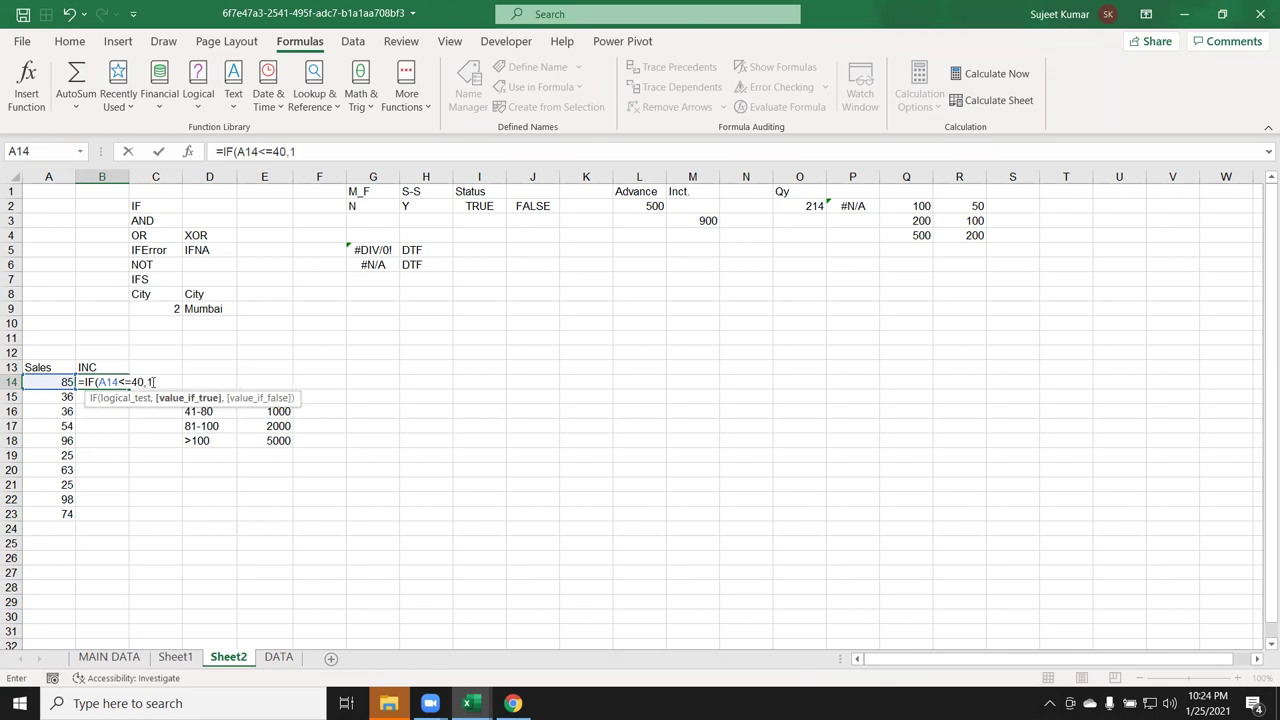
key(BackSpace)
text(500,if)
key(Tab)
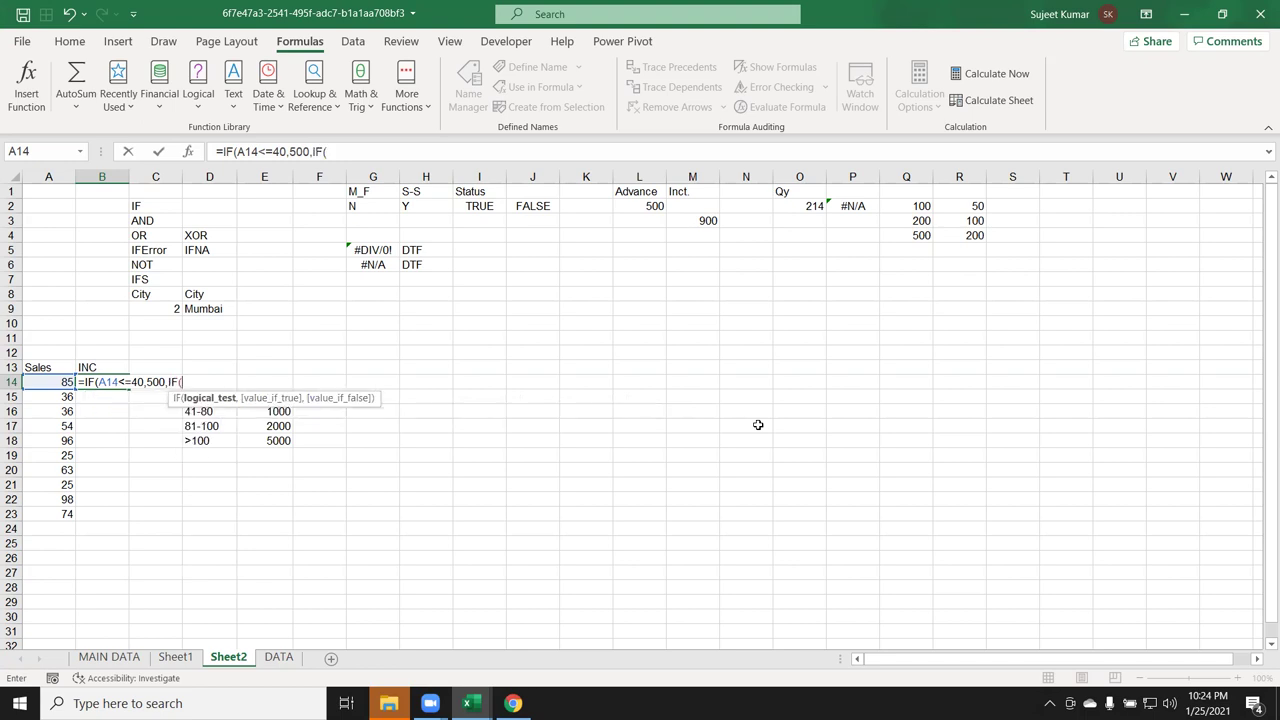
click(43, 382)
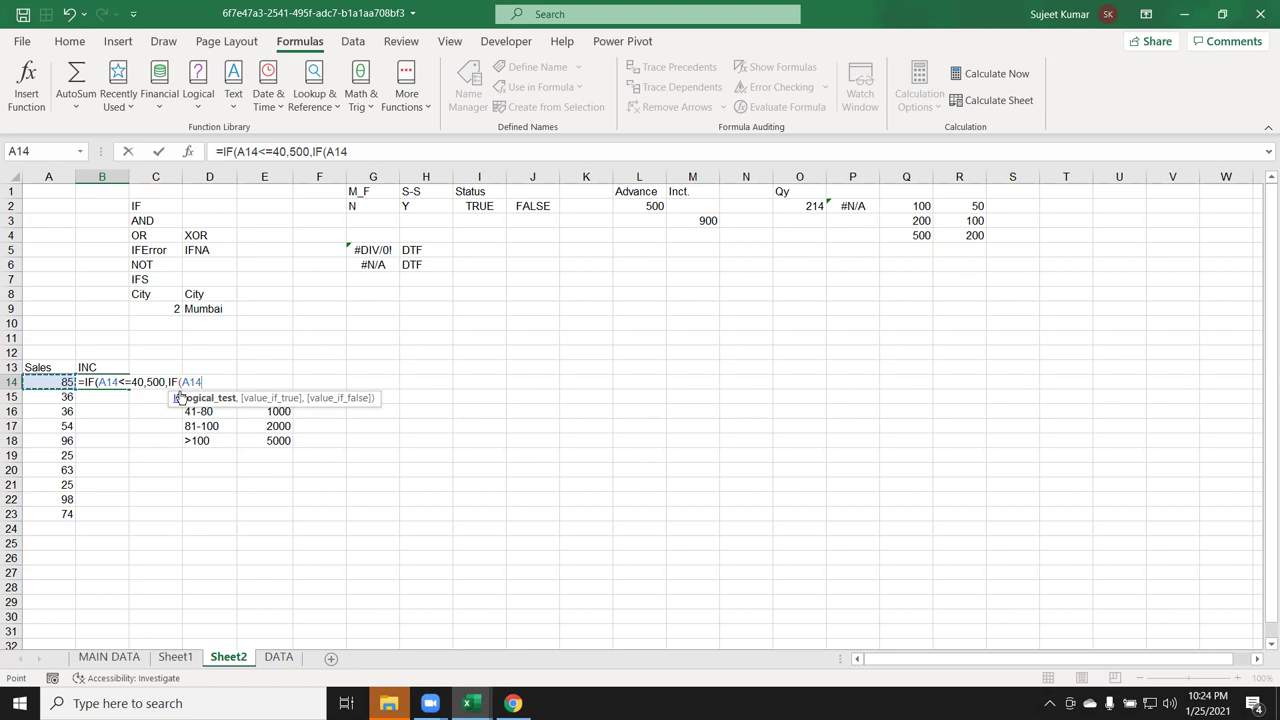
text(<=)
text(80)
text(,)
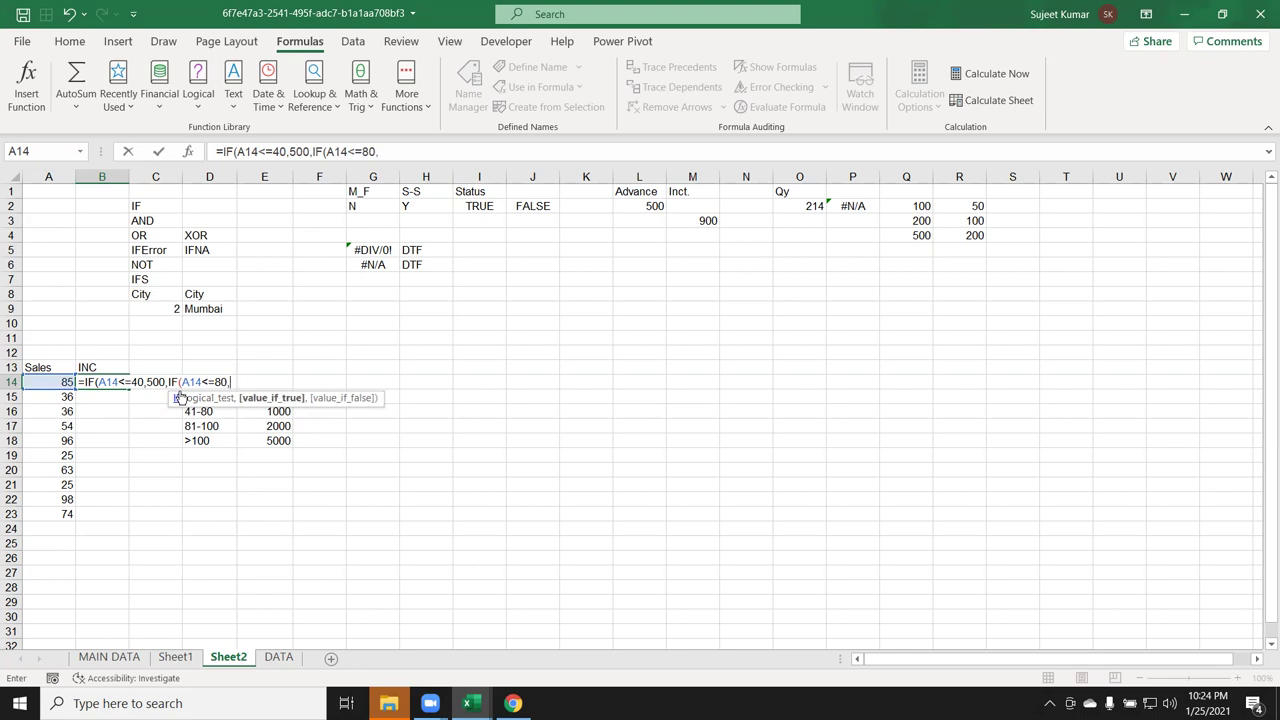
text(1000,IF()
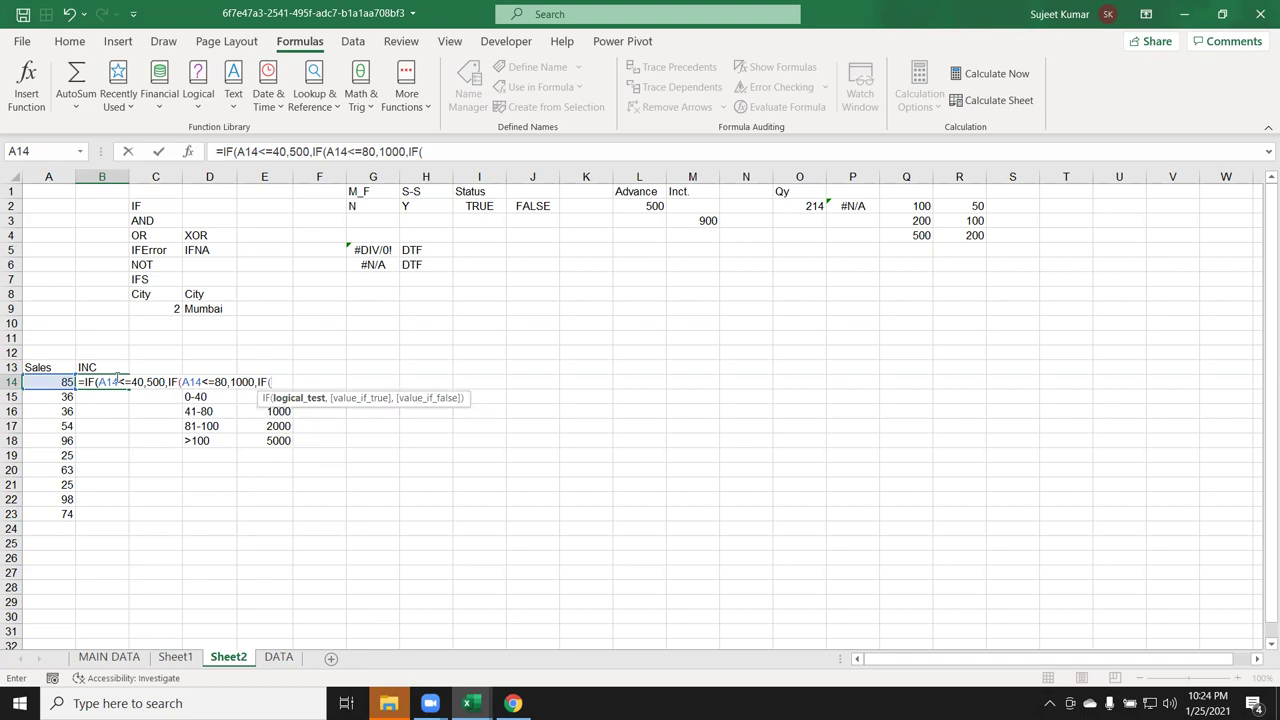
click(66, 384)
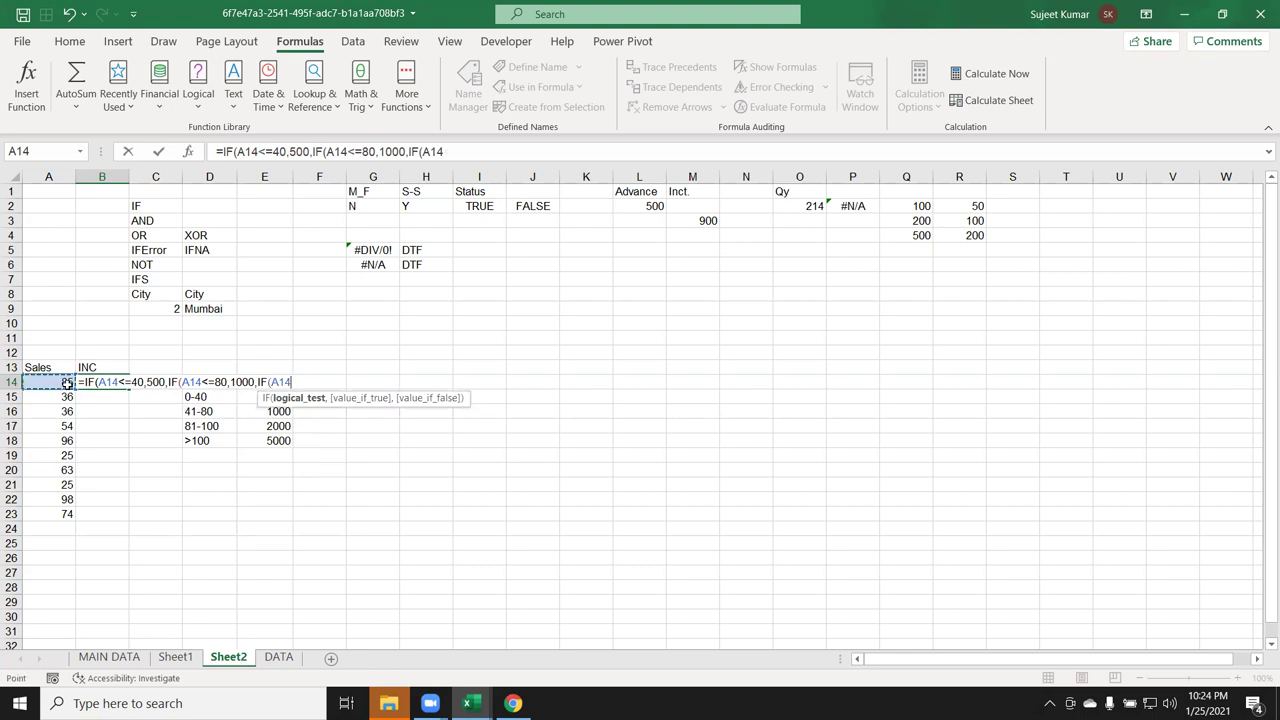
text(<=)
text(100,2)
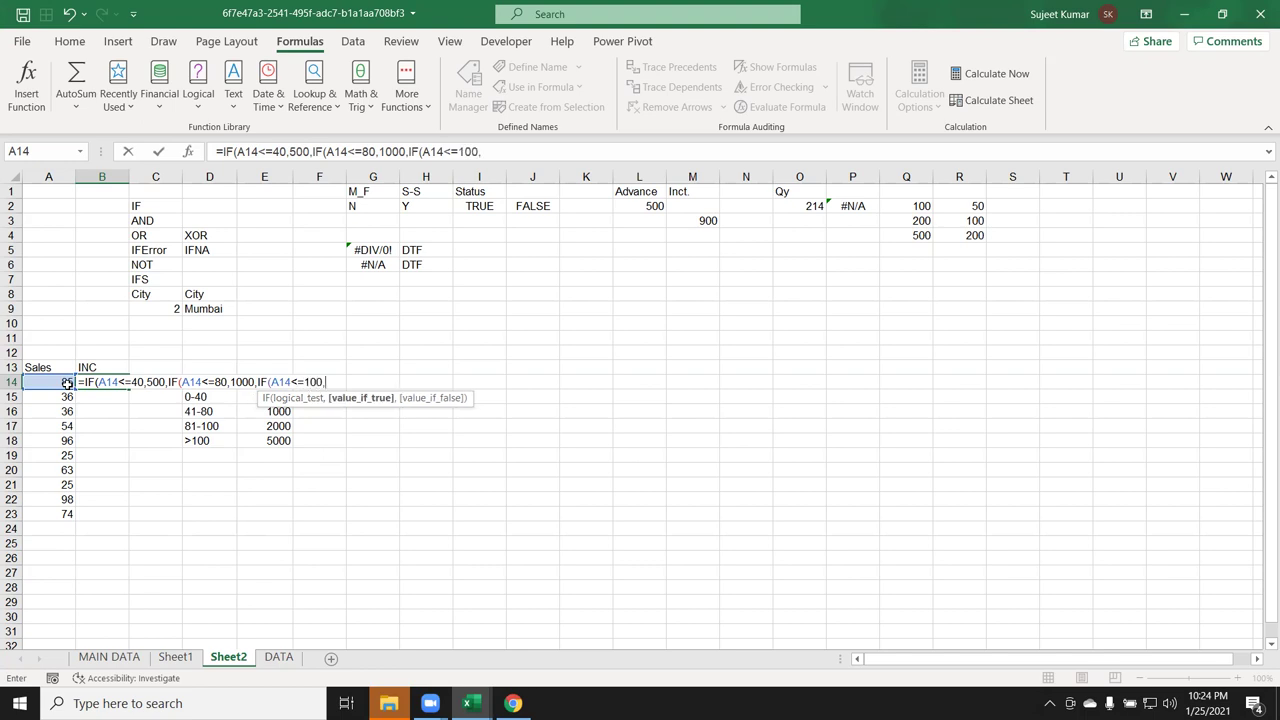
text(000,5000)
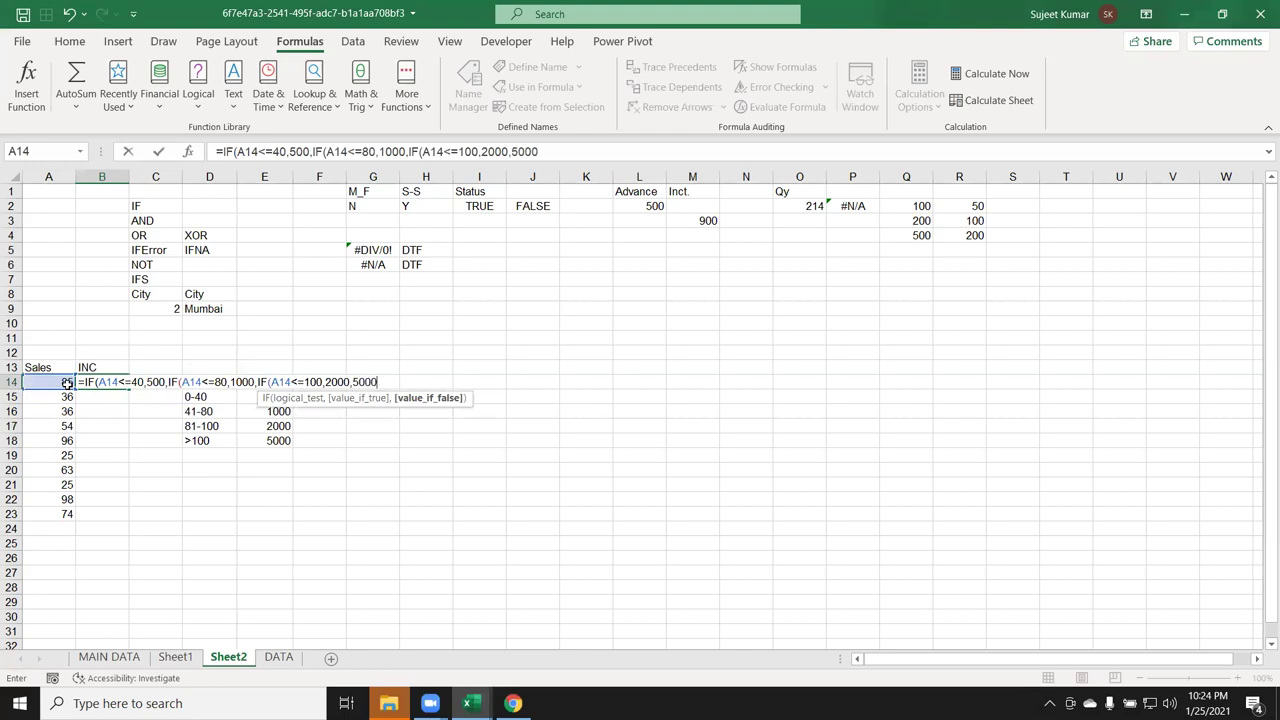
key(Return)
key(Return)
key(Up)
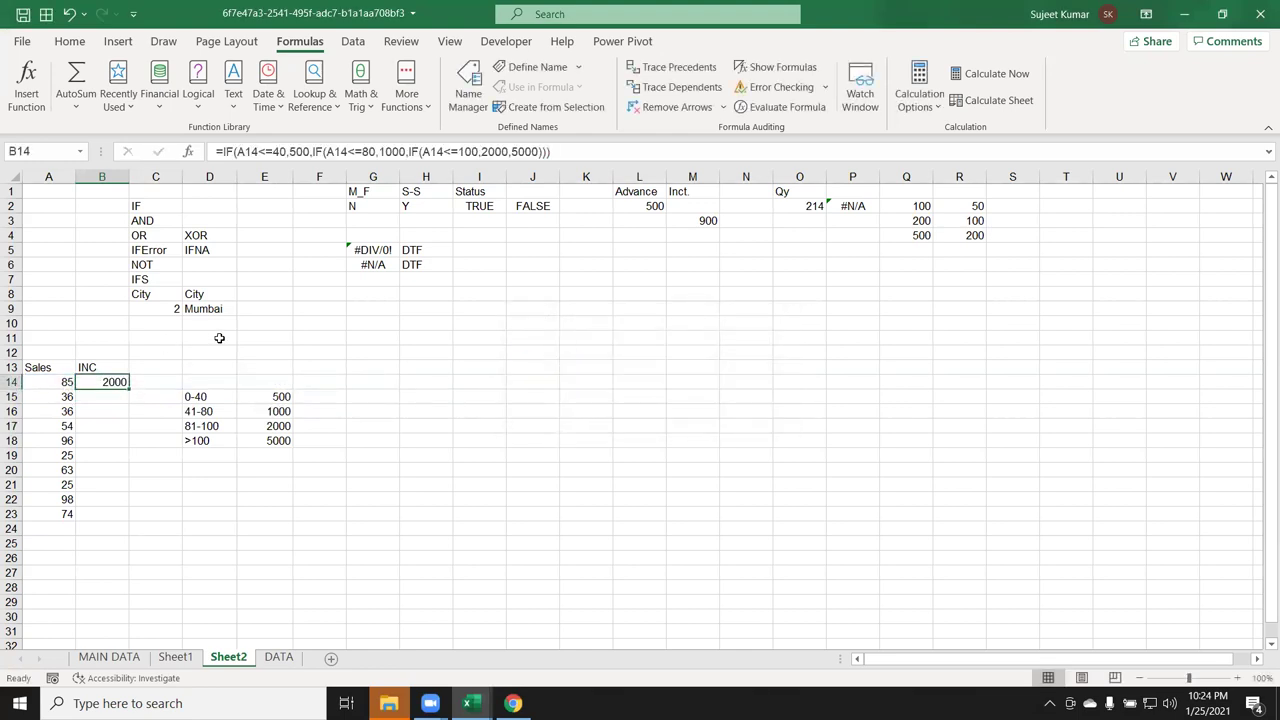
Fill the B14 incentive formula down to B23 and check the results
double_click(128, 389)
click(115, 388)
key(ctrl+Down)
click(110, 383)
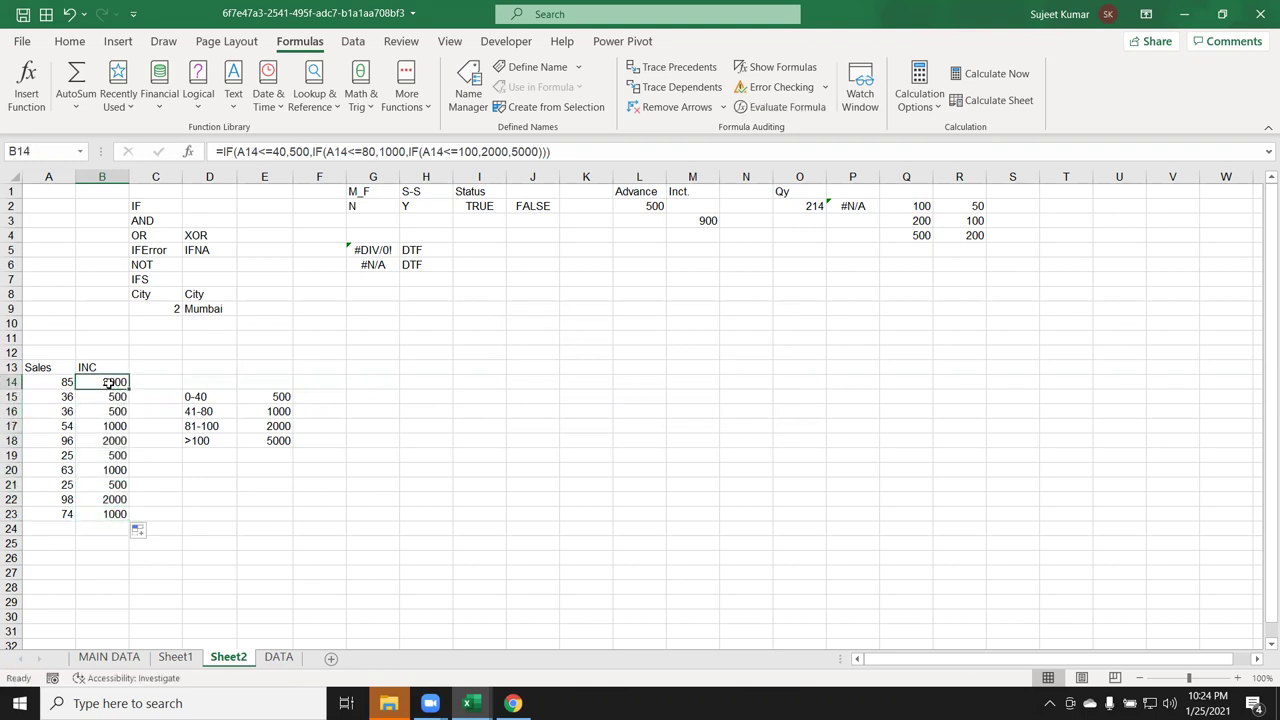
Move the incentive slab table from D15:E18 to H15:I18
double_click(110, 383)
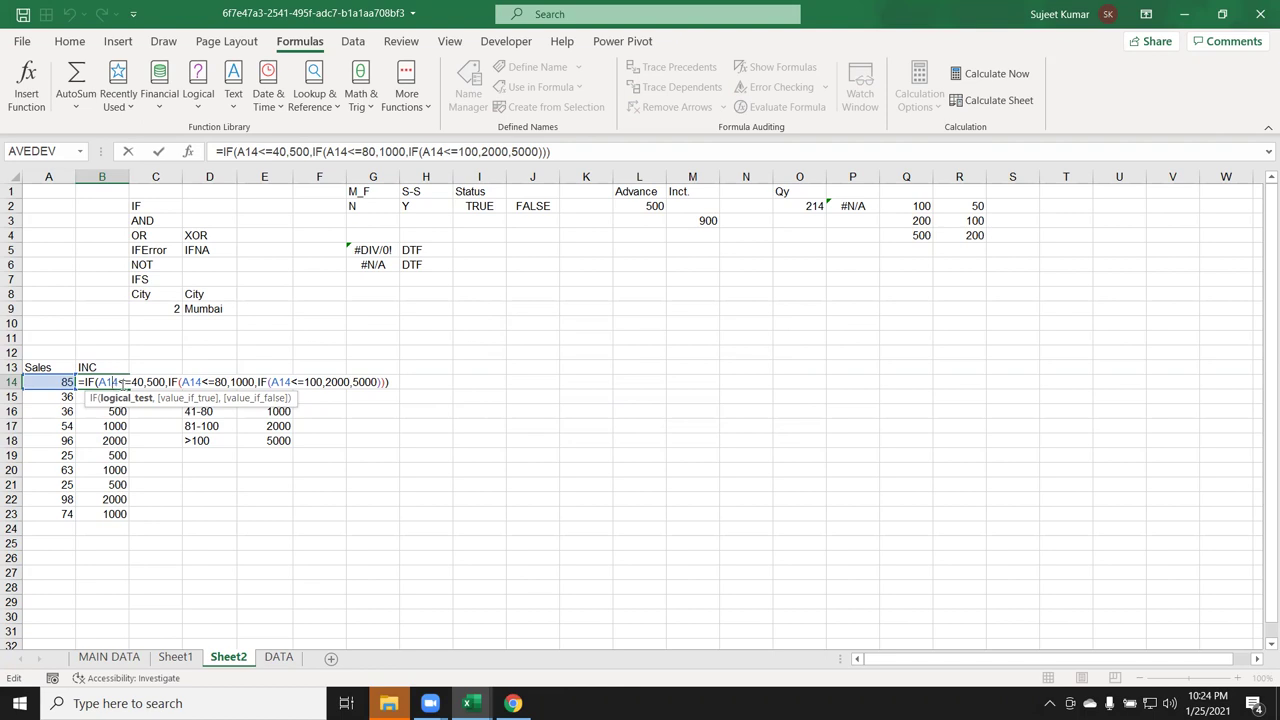
key(Return)
click(186, 411)
click(286, 428)
click(232, 442)
click(180, 396)
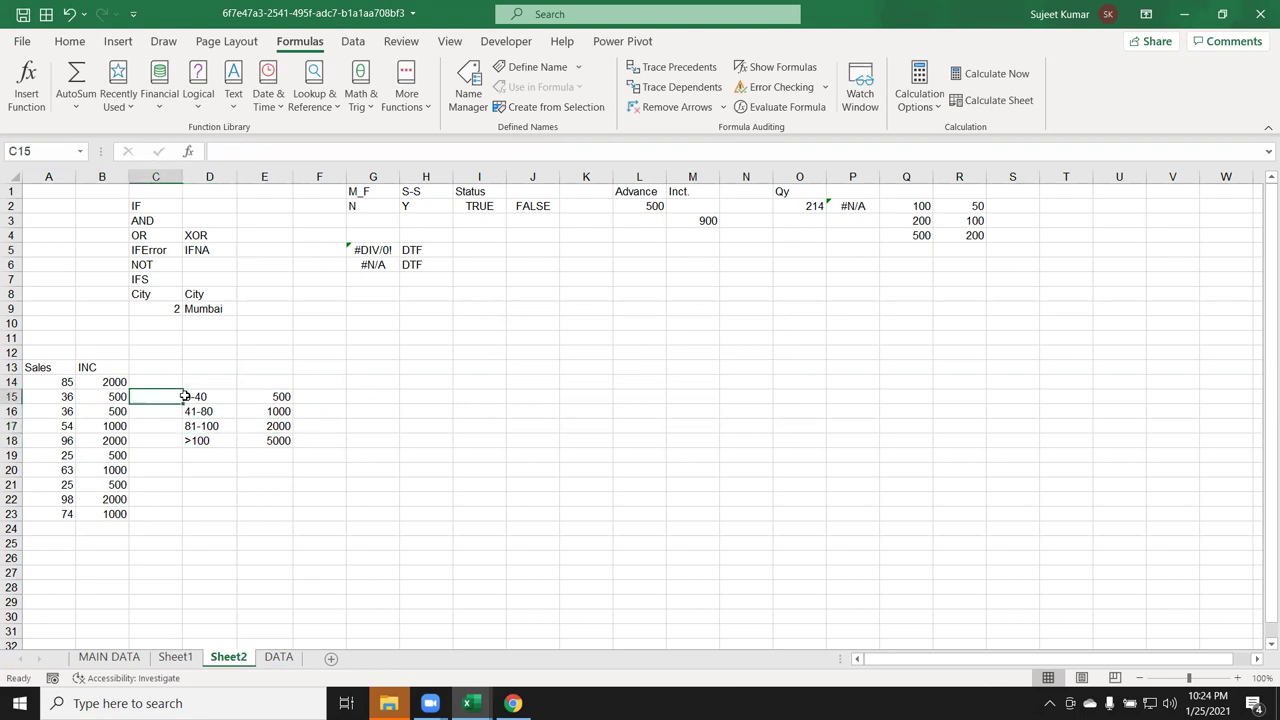
drag(180, 396, 288, 442)
click(196, 397)
mouse_move(196, 397)
mouse_down()
mouse_move(256, 440)
mouse_move(466, 444)
mouse_up()
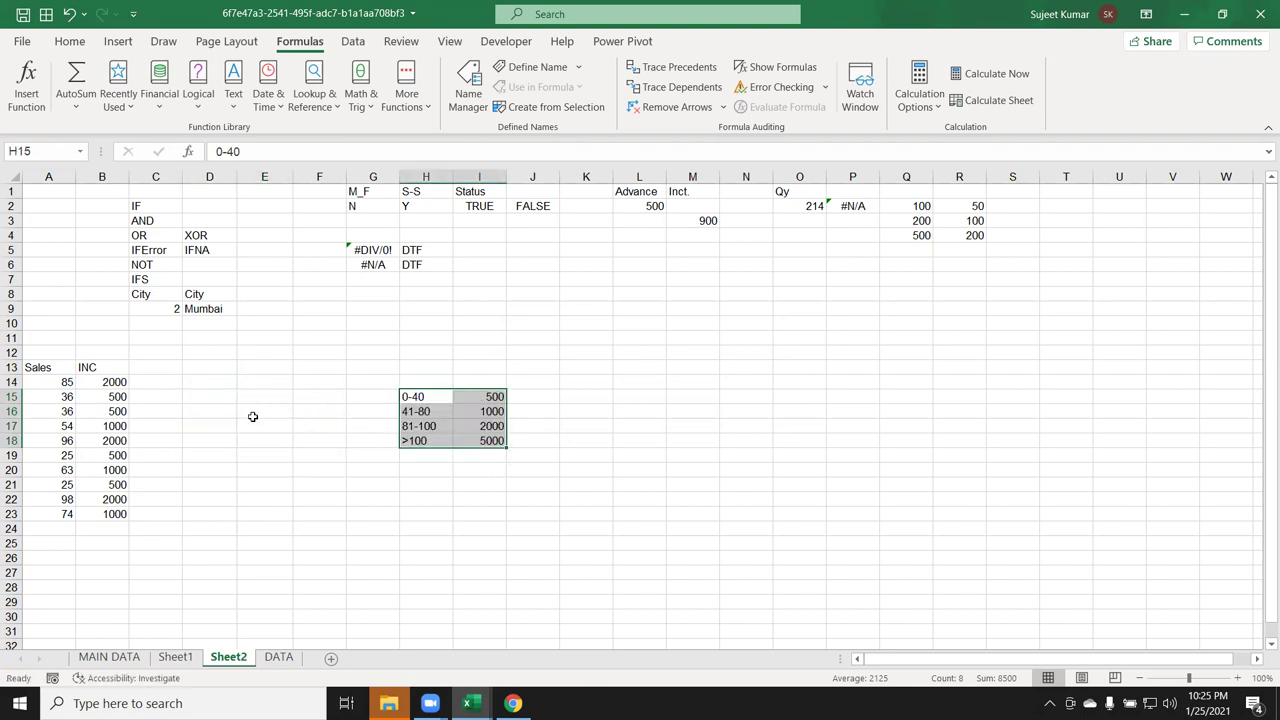
Bring the Sales and INC columns back into view and select C14
scroll(200, 428, up, 3)
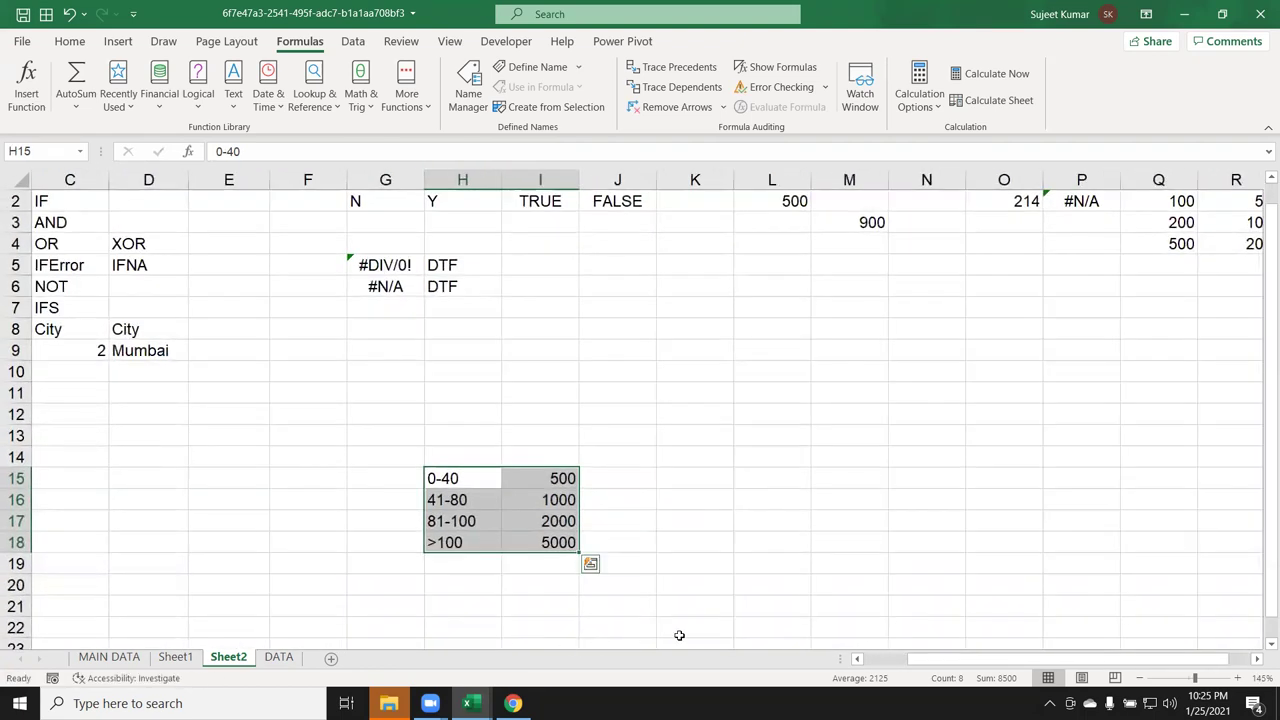
click(877, 660)
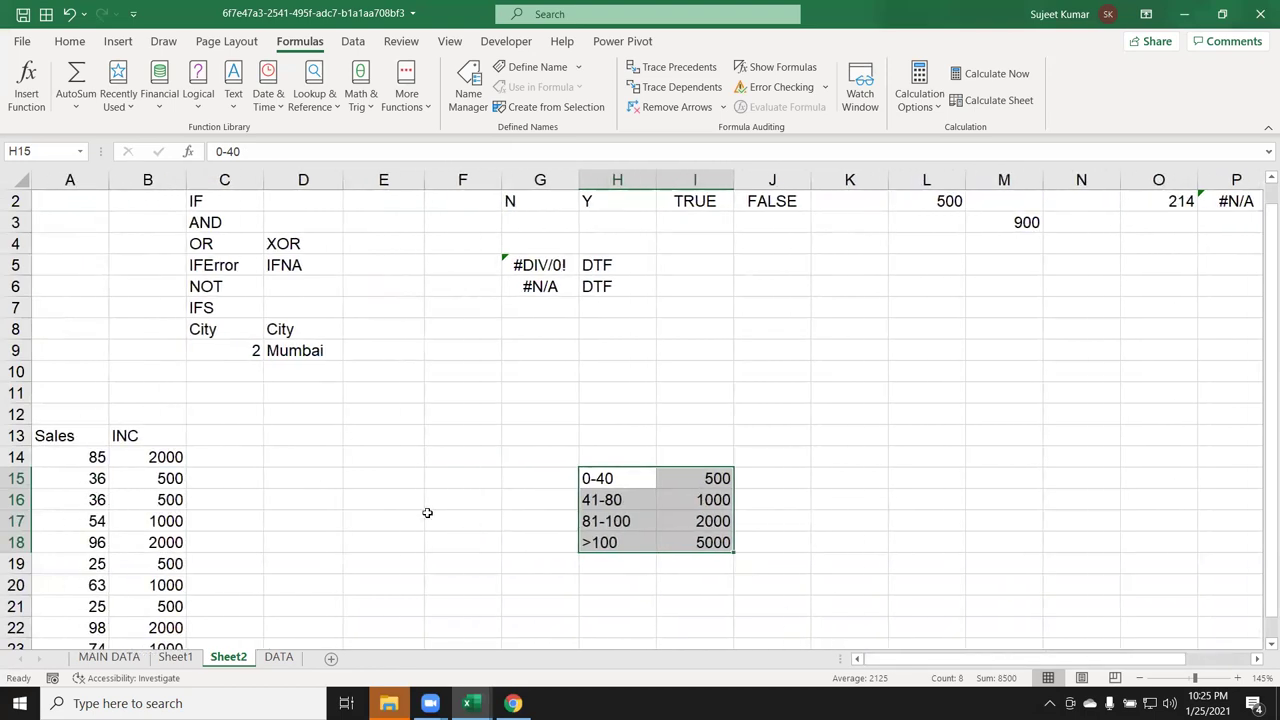
click(194, 456)
Begin an IFS formula in C14 with slabs A14<=40 giving 500 and A14<=80 giving 1000
text(=if)
key(Down)
key(Down)
key(Down)
key(Tab)
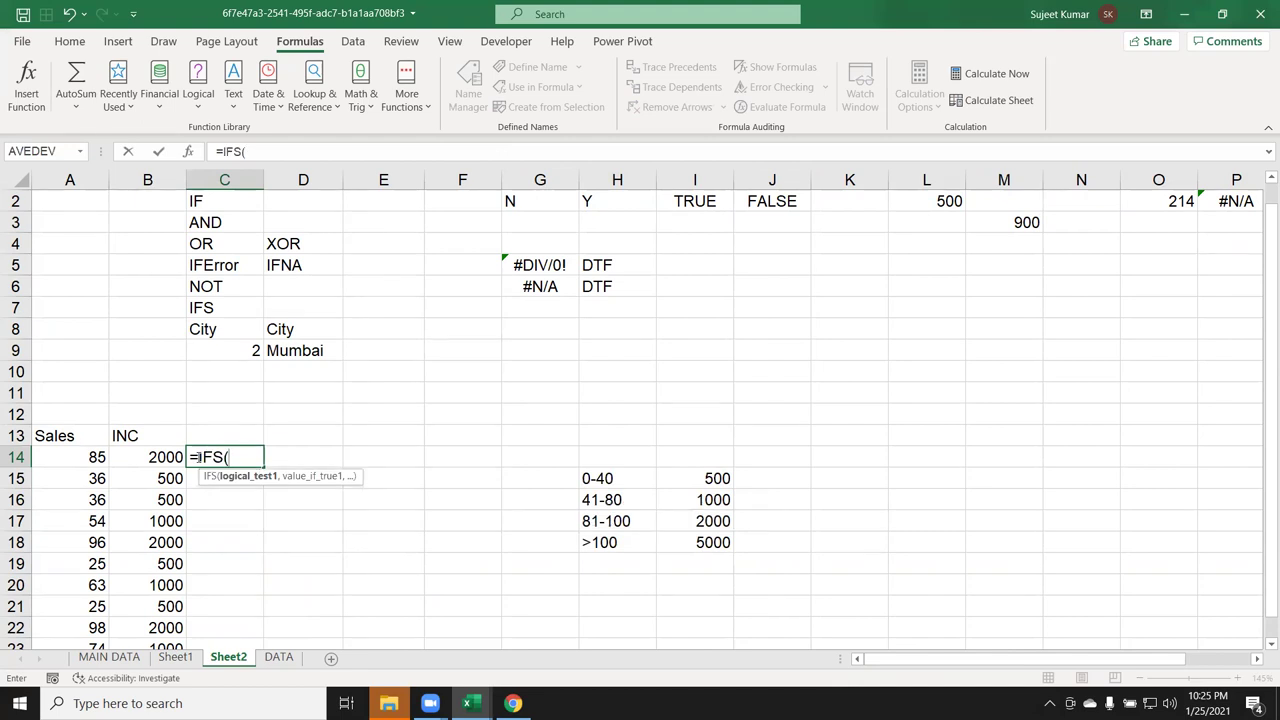
key(Left)
key(Left)
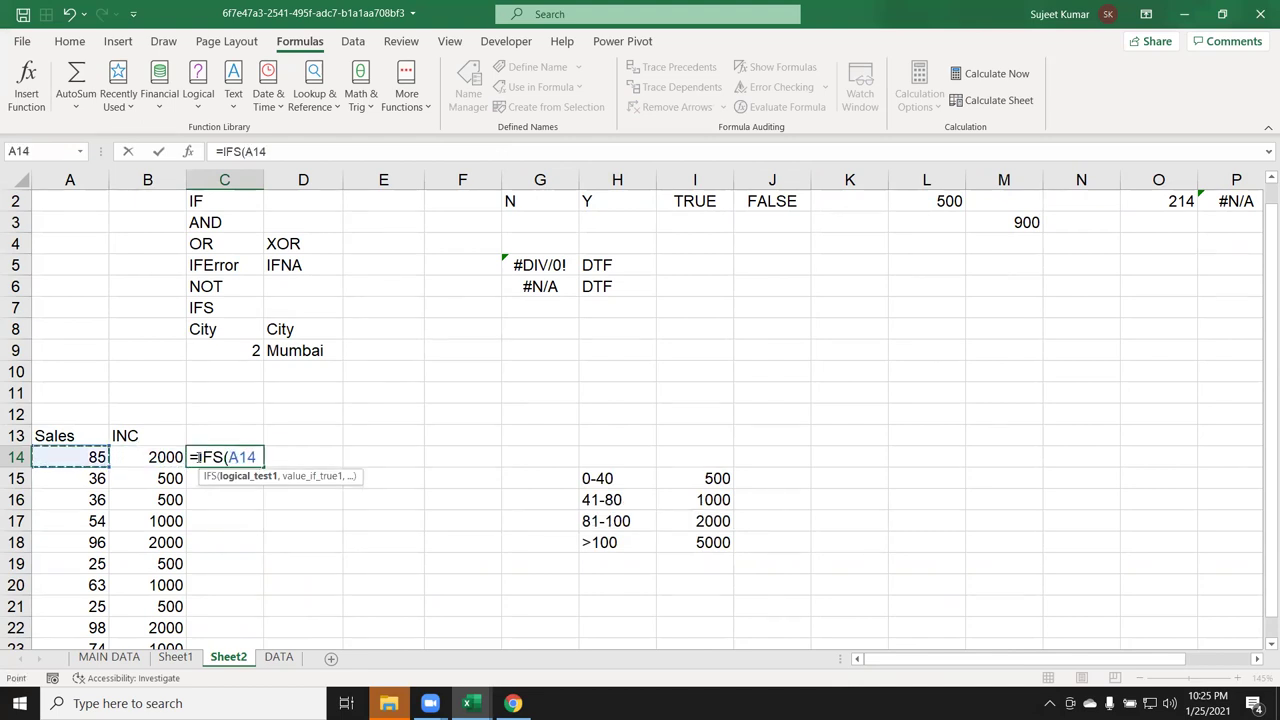
text(<)
text(=40,500,)
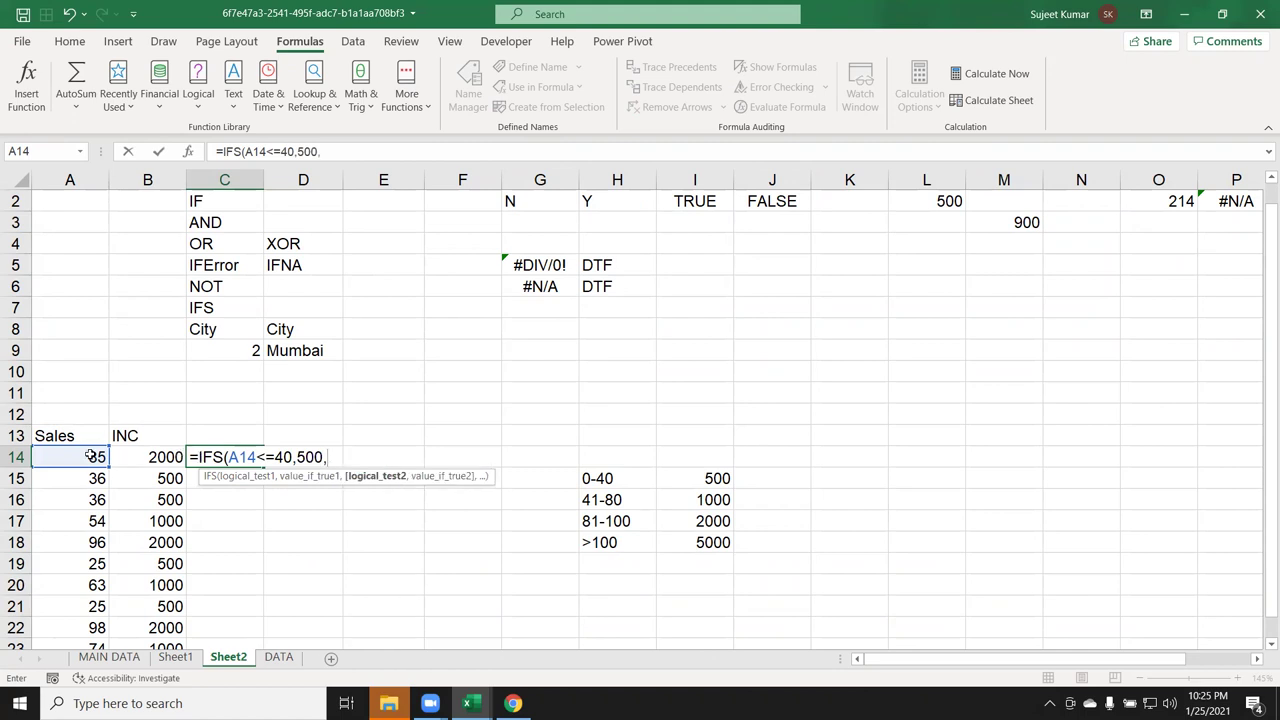
click(90, 457)
text(<=80,1000,)
Add the slabs A14<=100 giving 2000 and A14>100 giving 5000, returning 2000
click(93, 457)
text(<=)
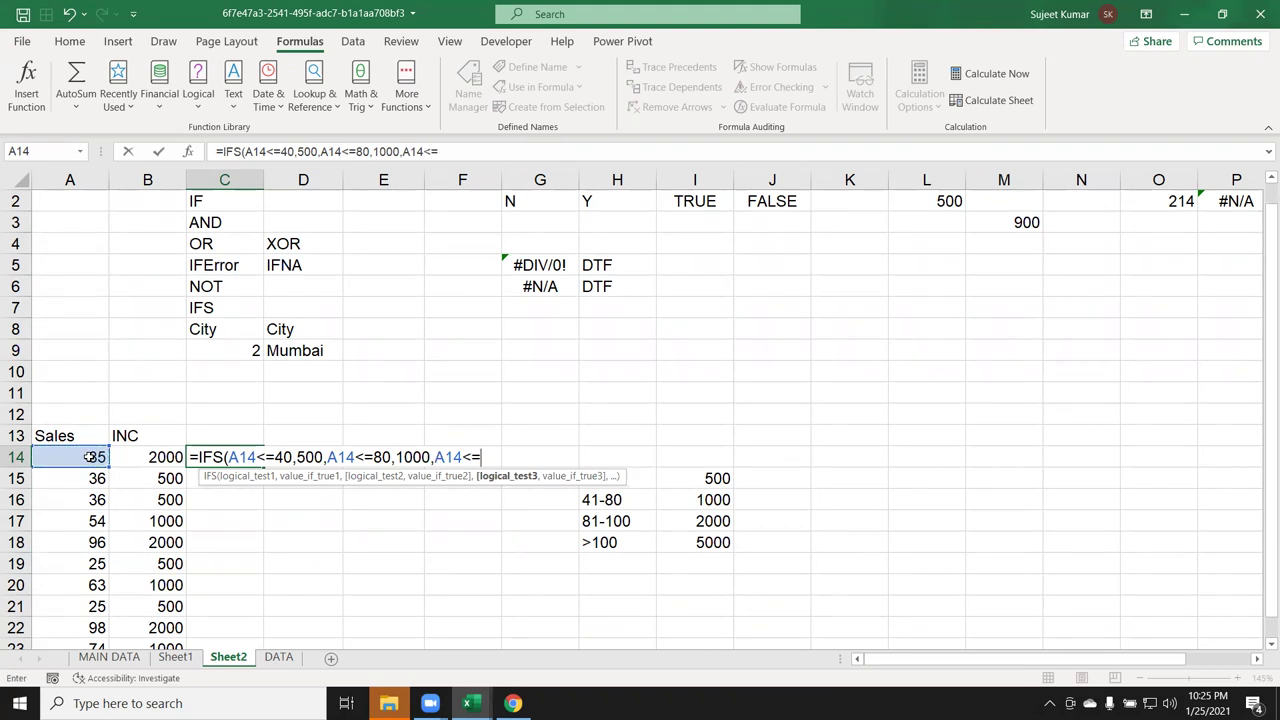
text(100,)
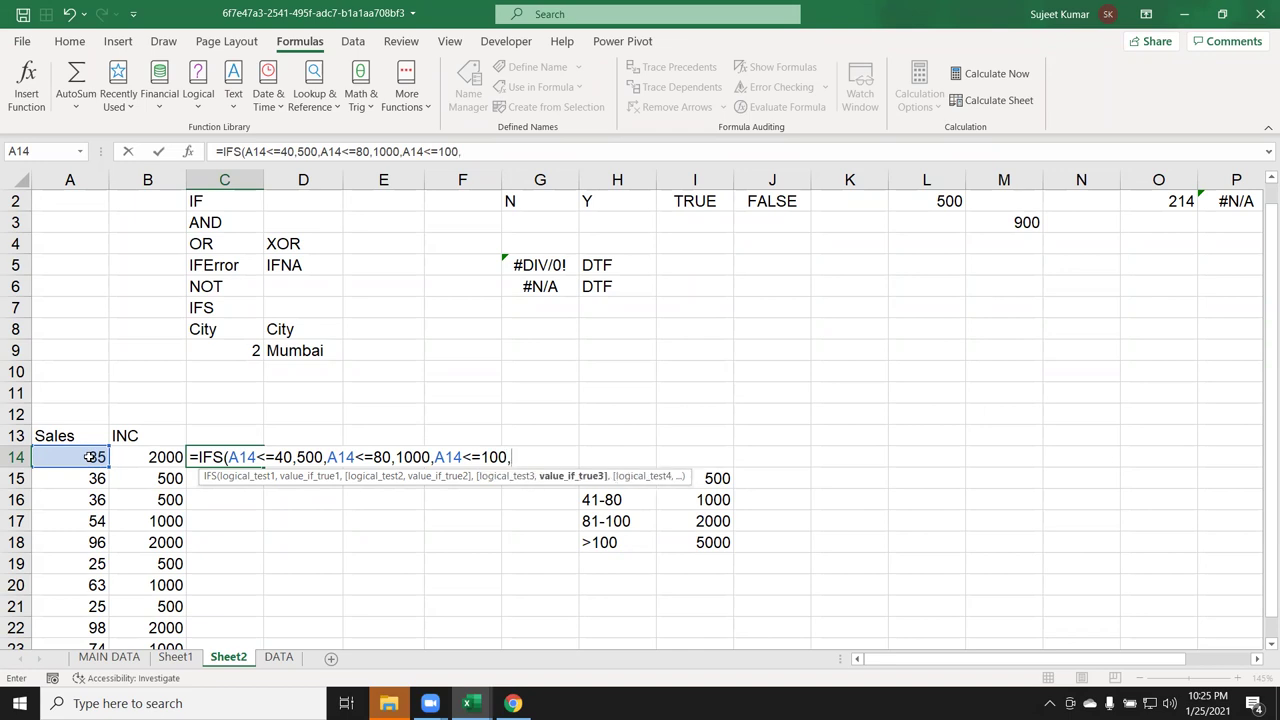
text(2000,)
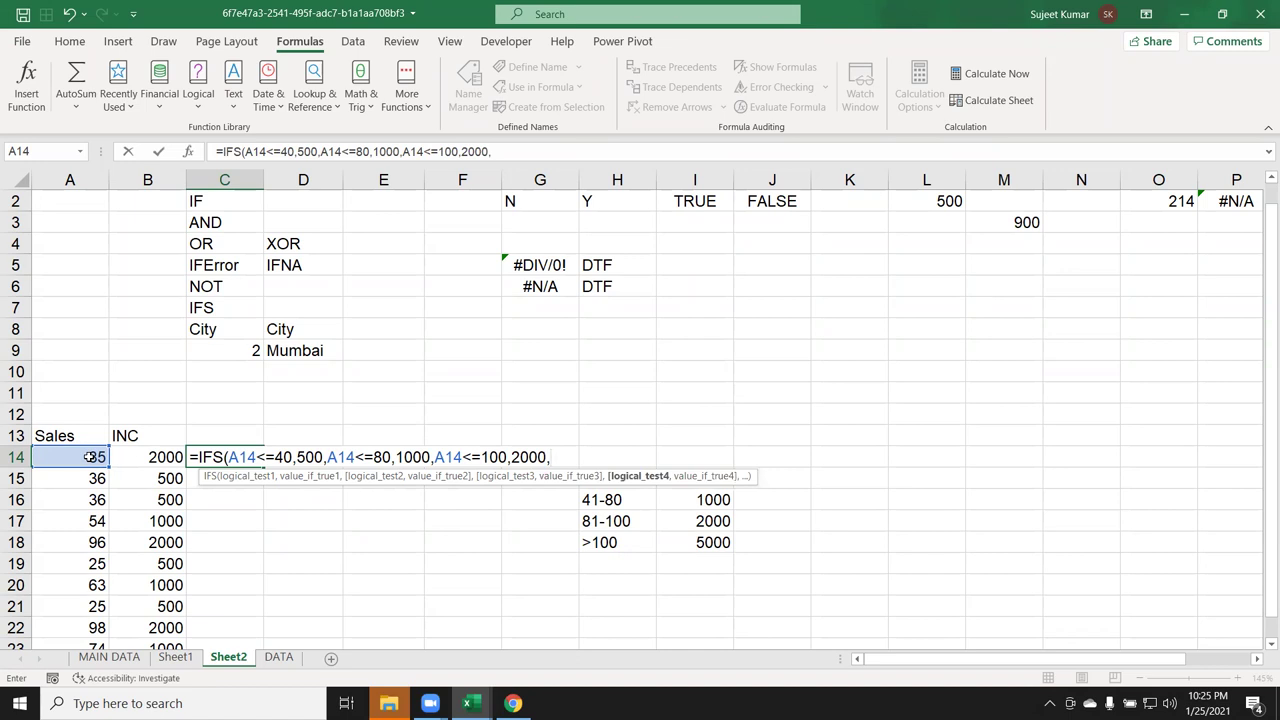
text(5)
key(BackSpace)
click(90, 456)
text(>100)
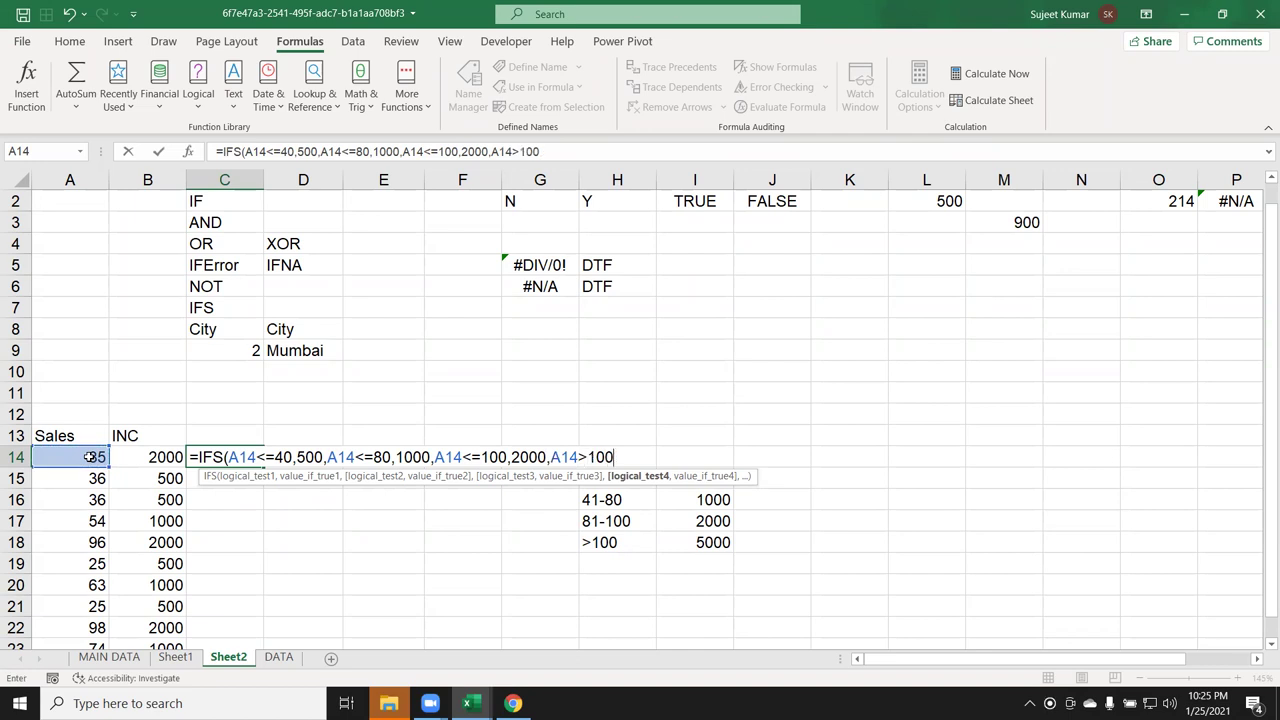
text(,5000)
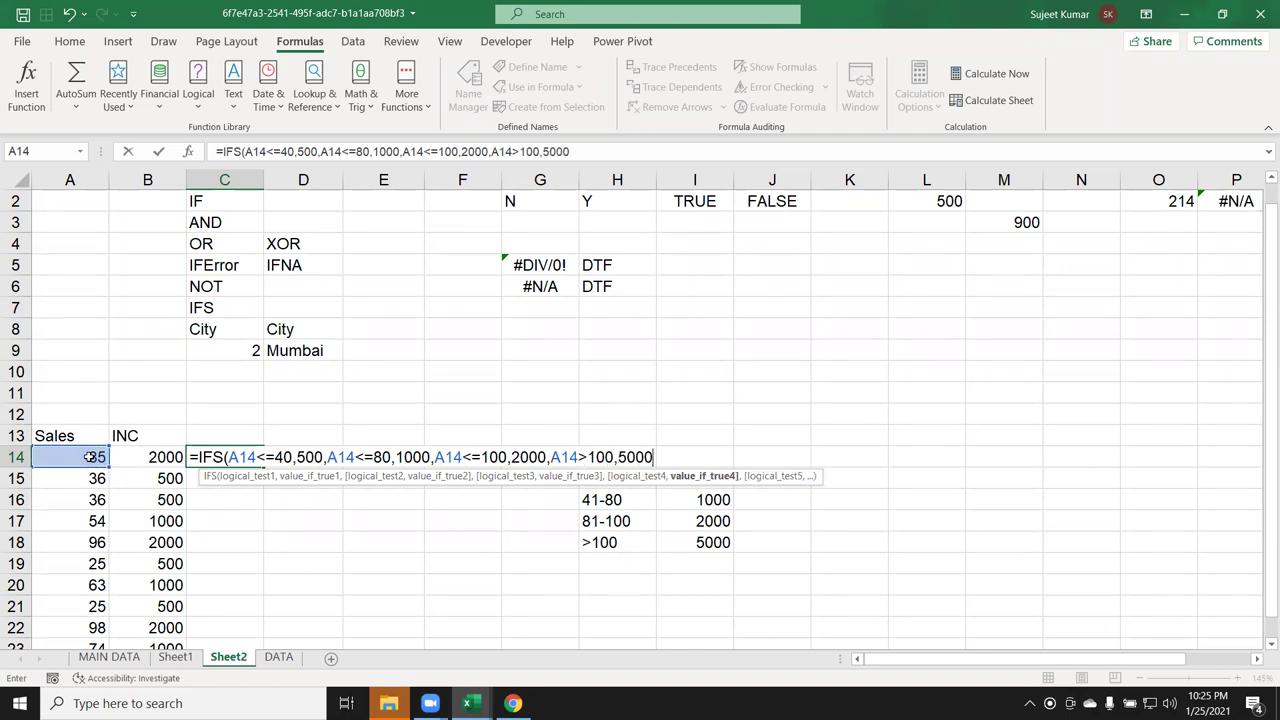
key(Return)
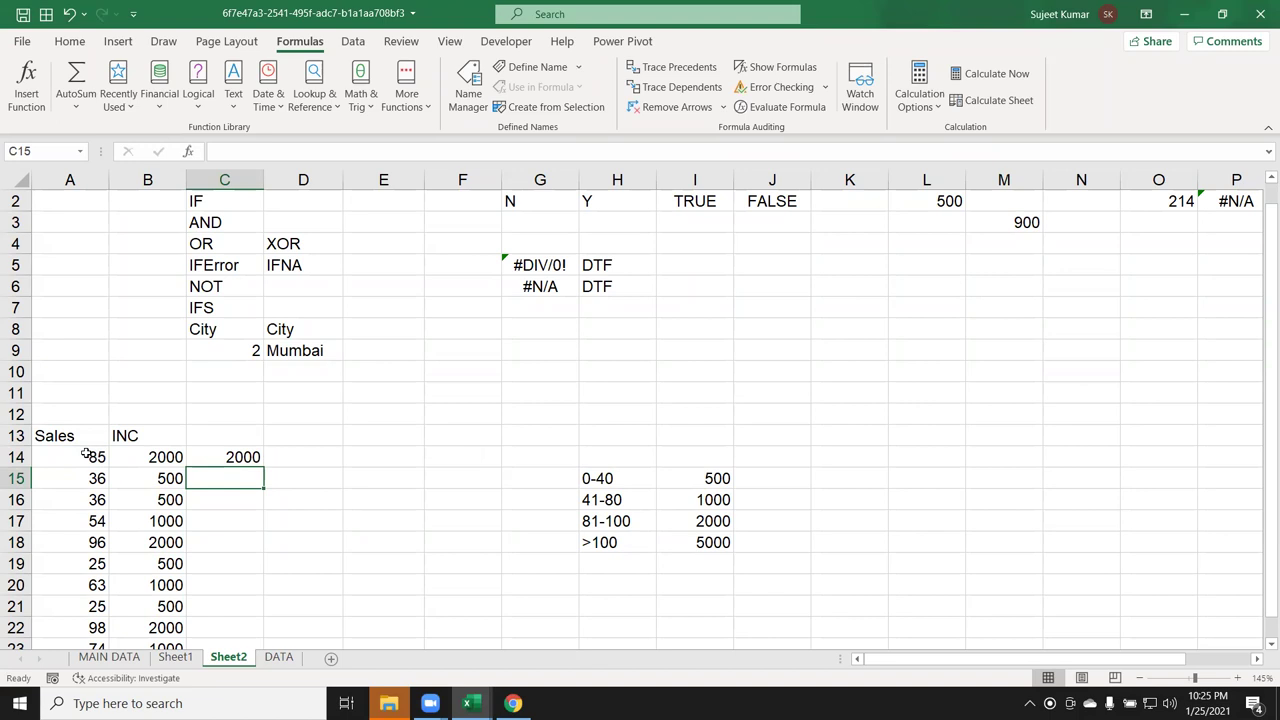
key(Up)
key(Left)
key(F2)
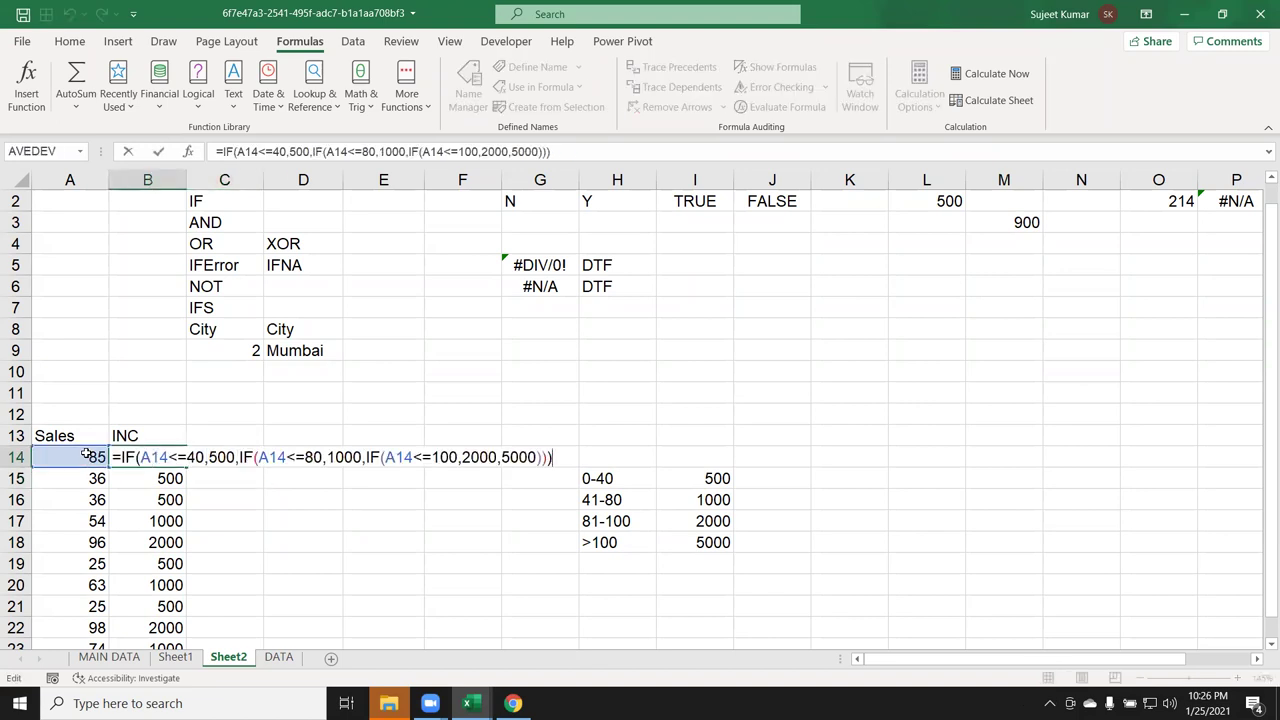
key(Escape)
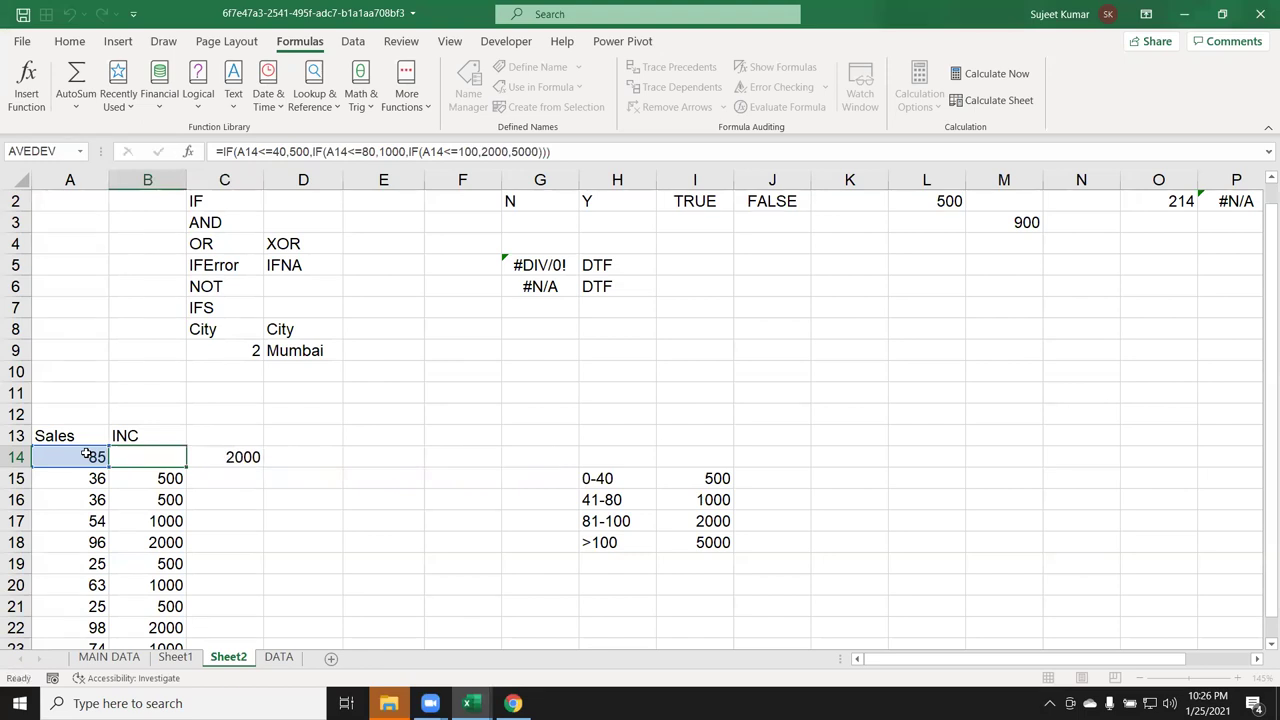
key(Right)
key(F2)
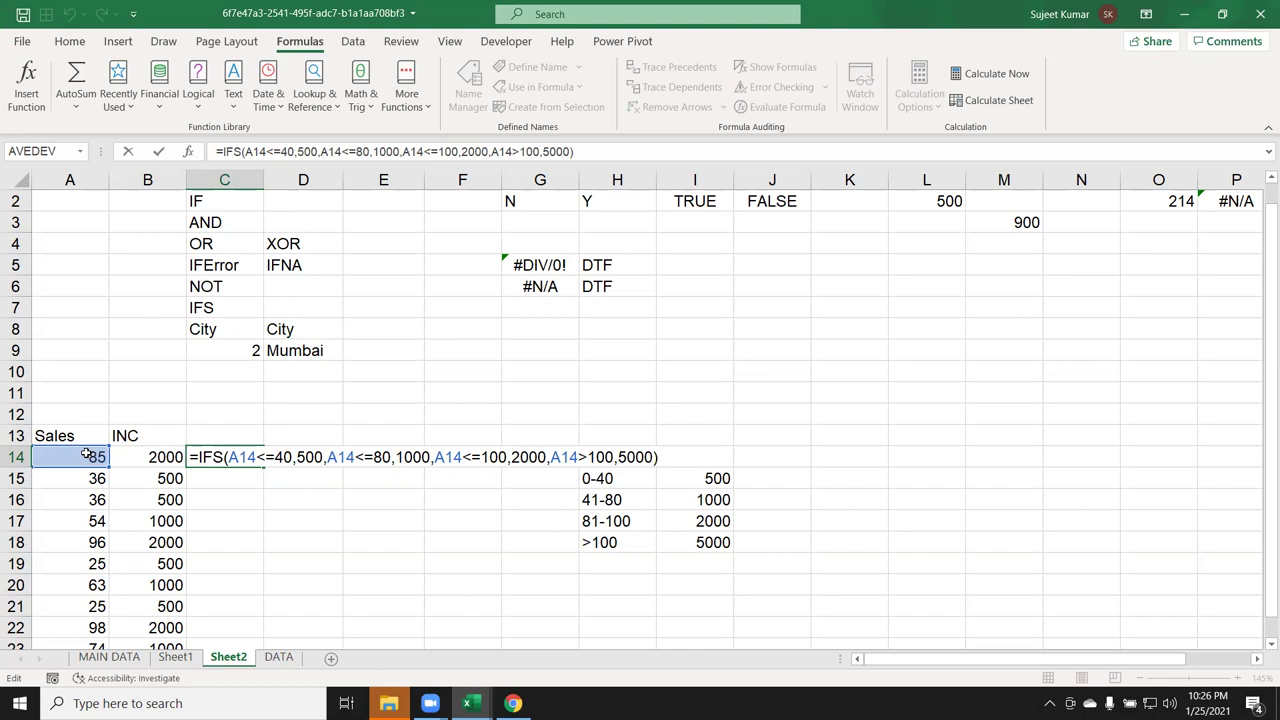
key(Return)
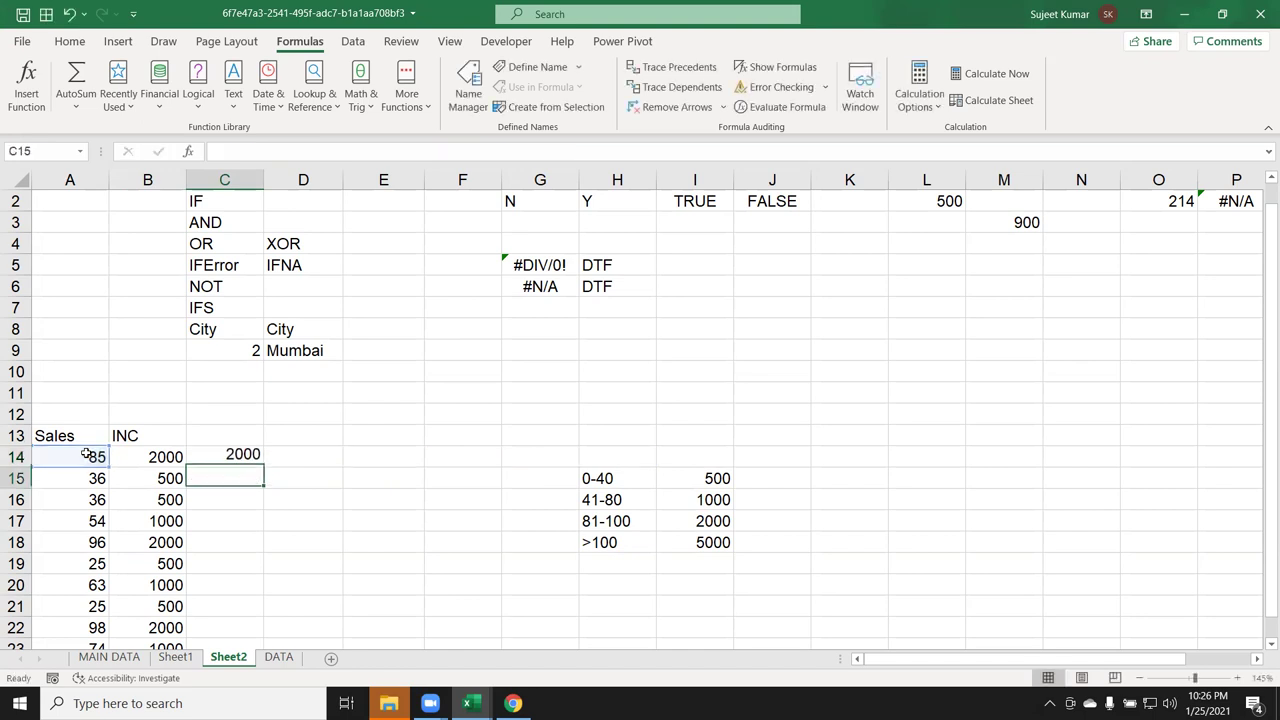
scroll(290, 414, up, 1)
click(231, 222)
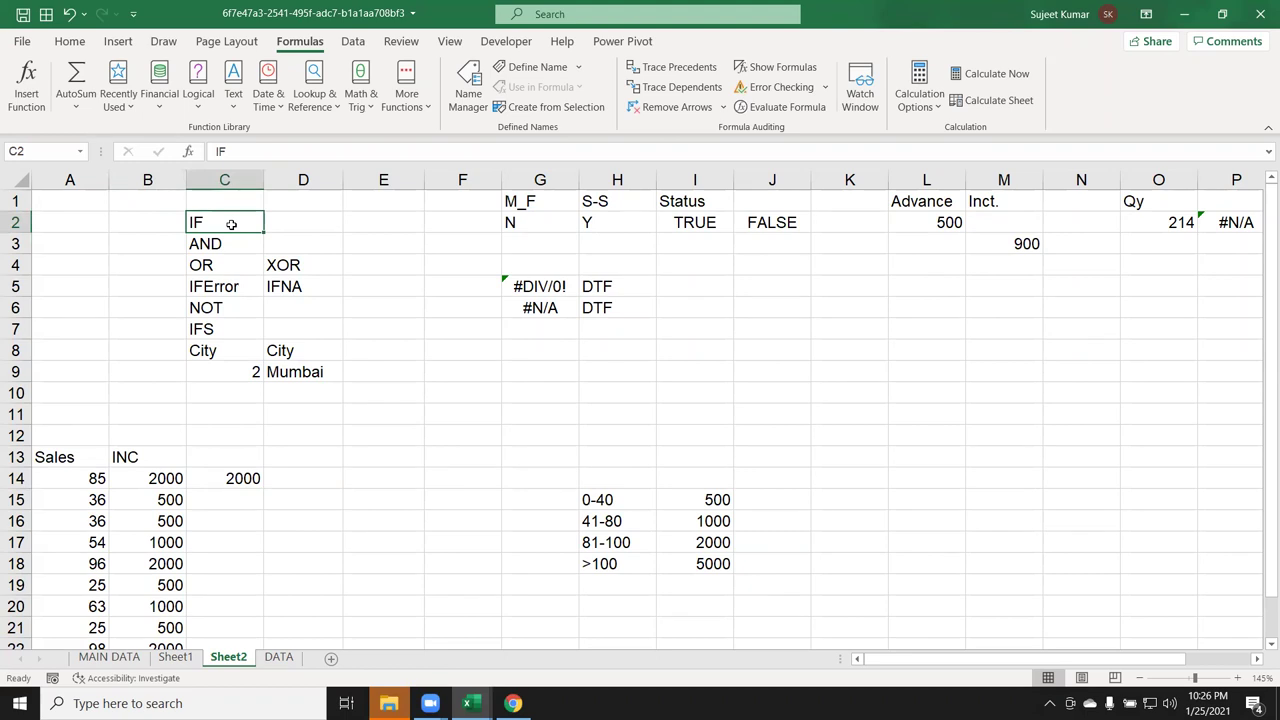
key(Down)
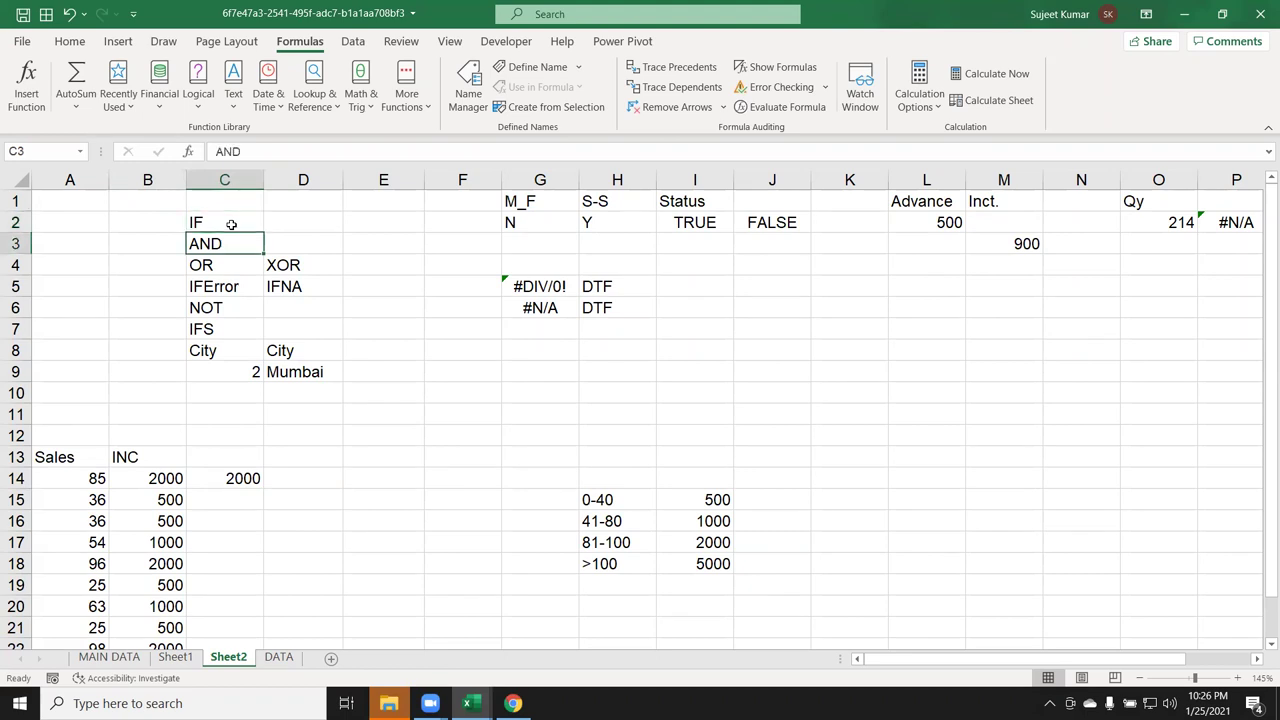
key(Down)
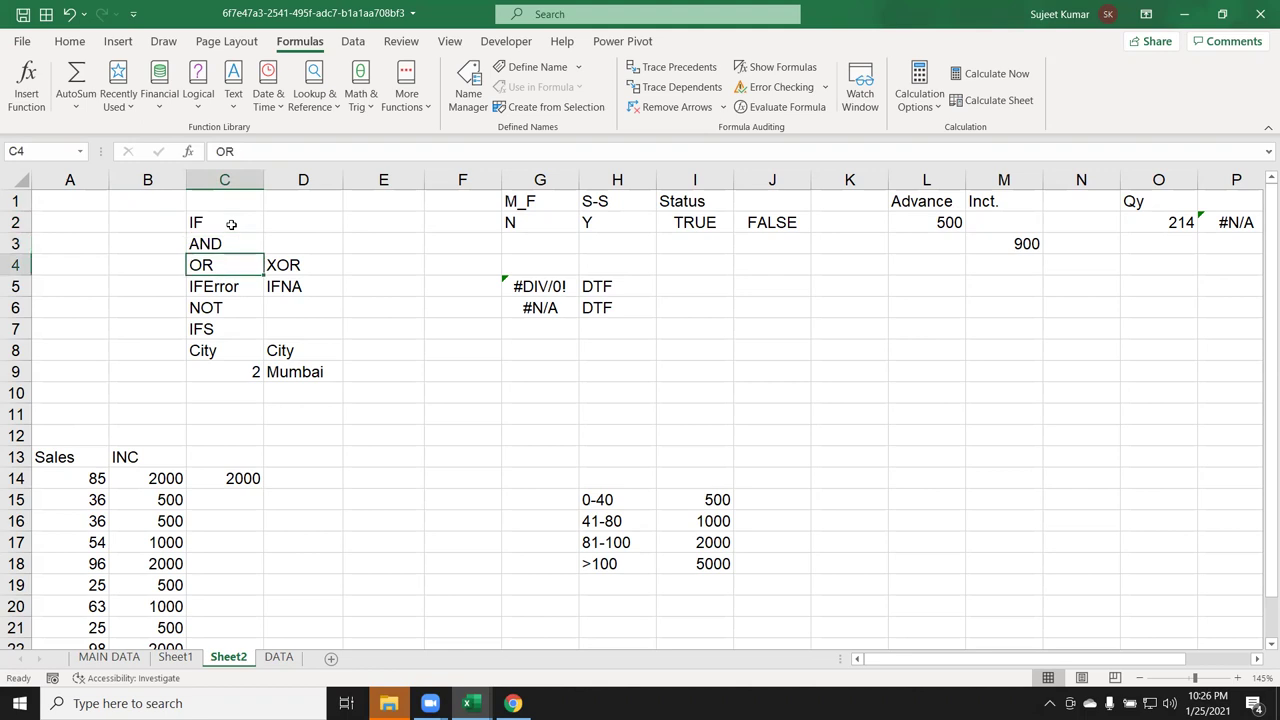
key(Right)
key(Down)
key(Left)
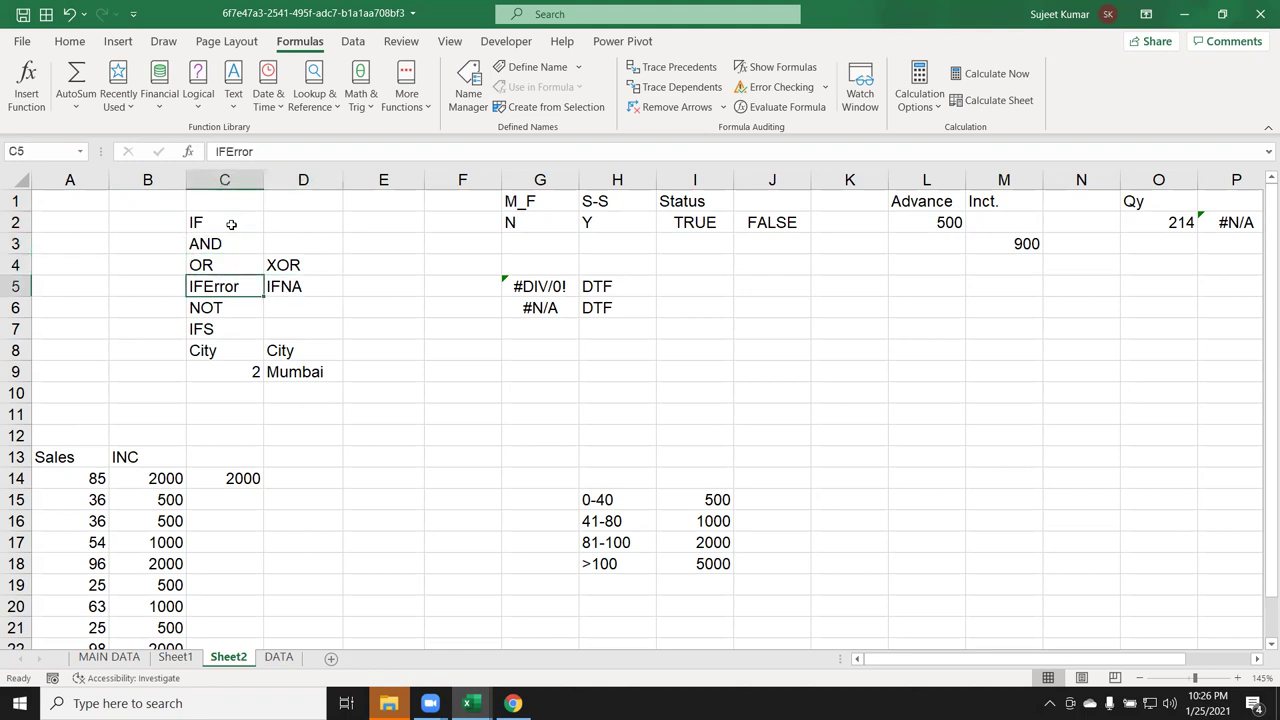
key(Right)
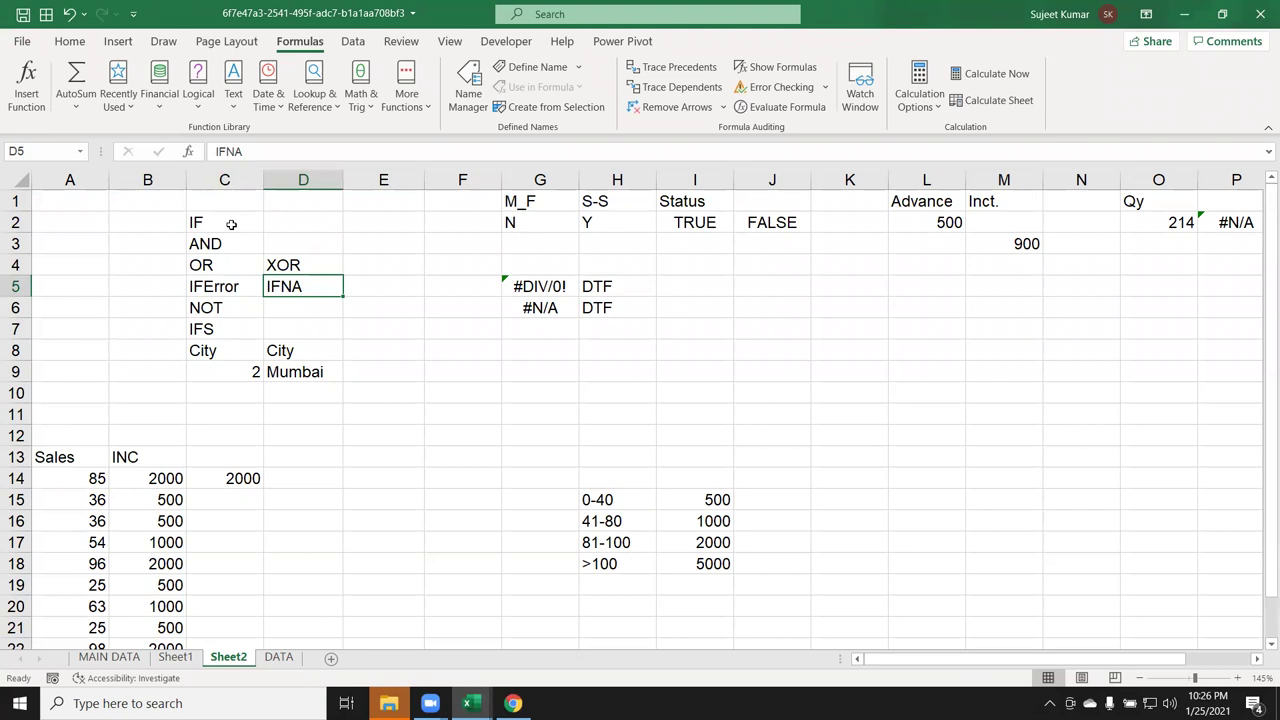
key(Down)
key(Left)
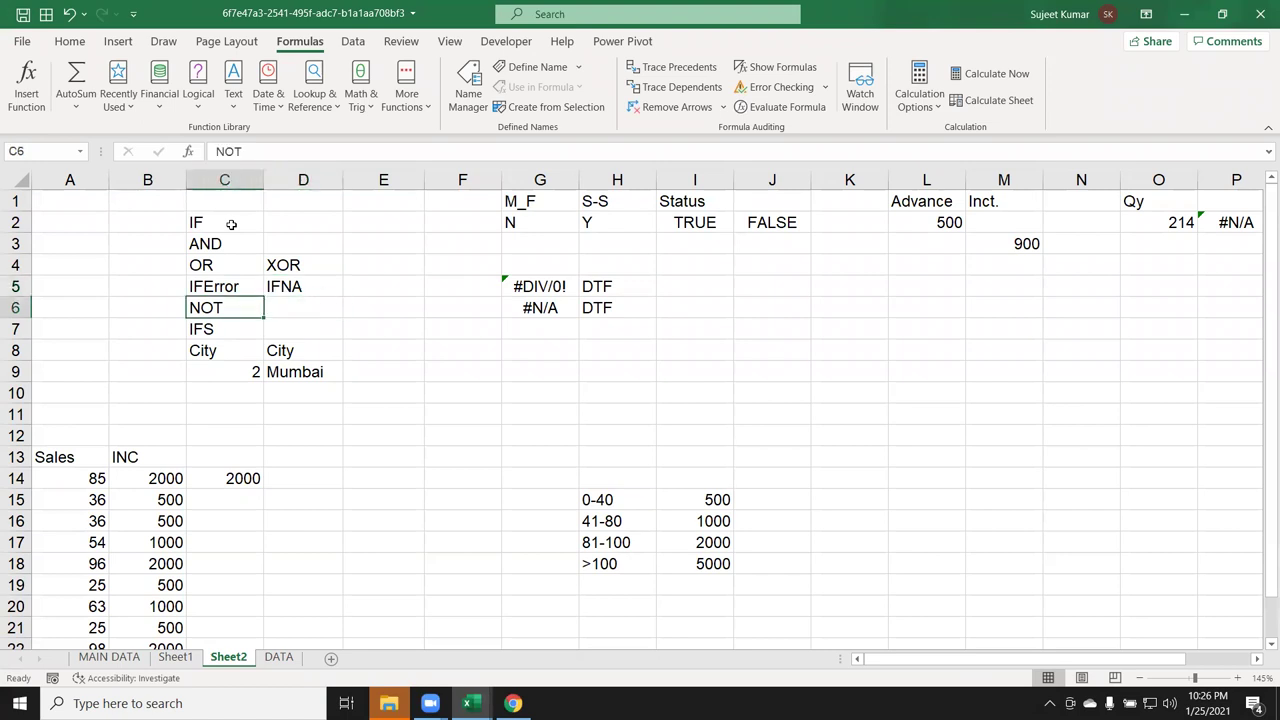
key(Down)
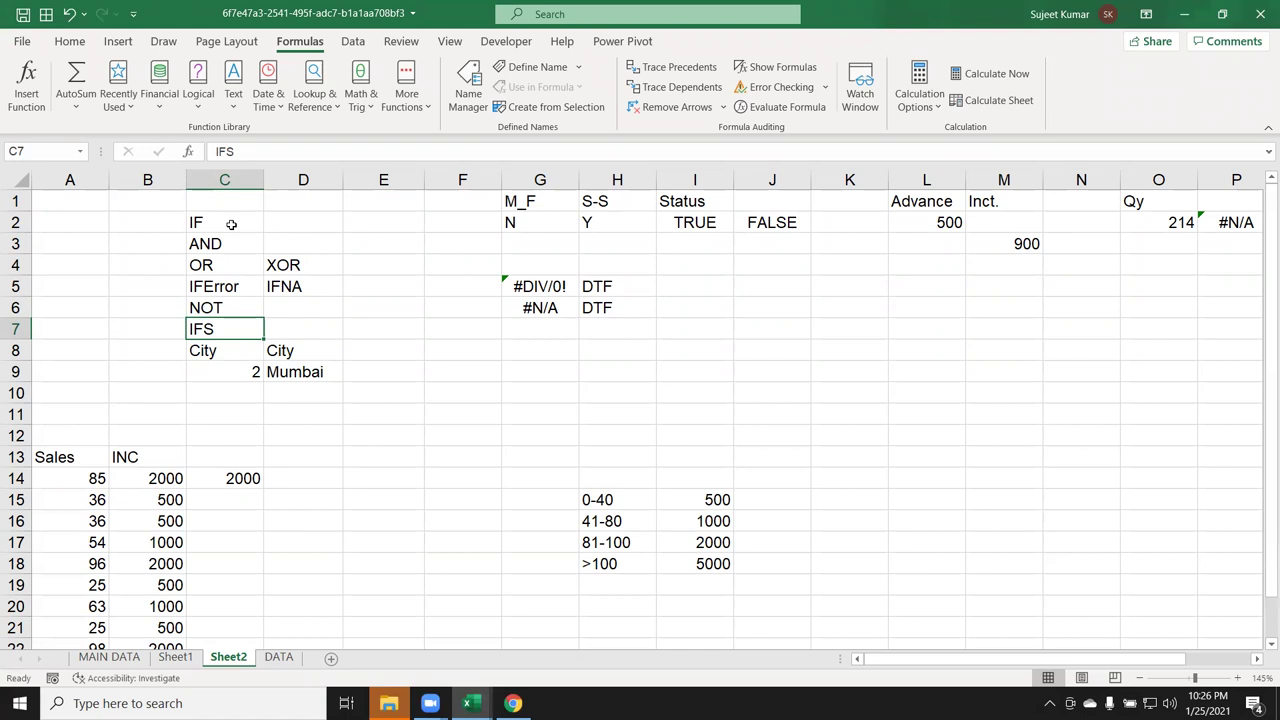
key(Down)
key(Down)
key(Right)
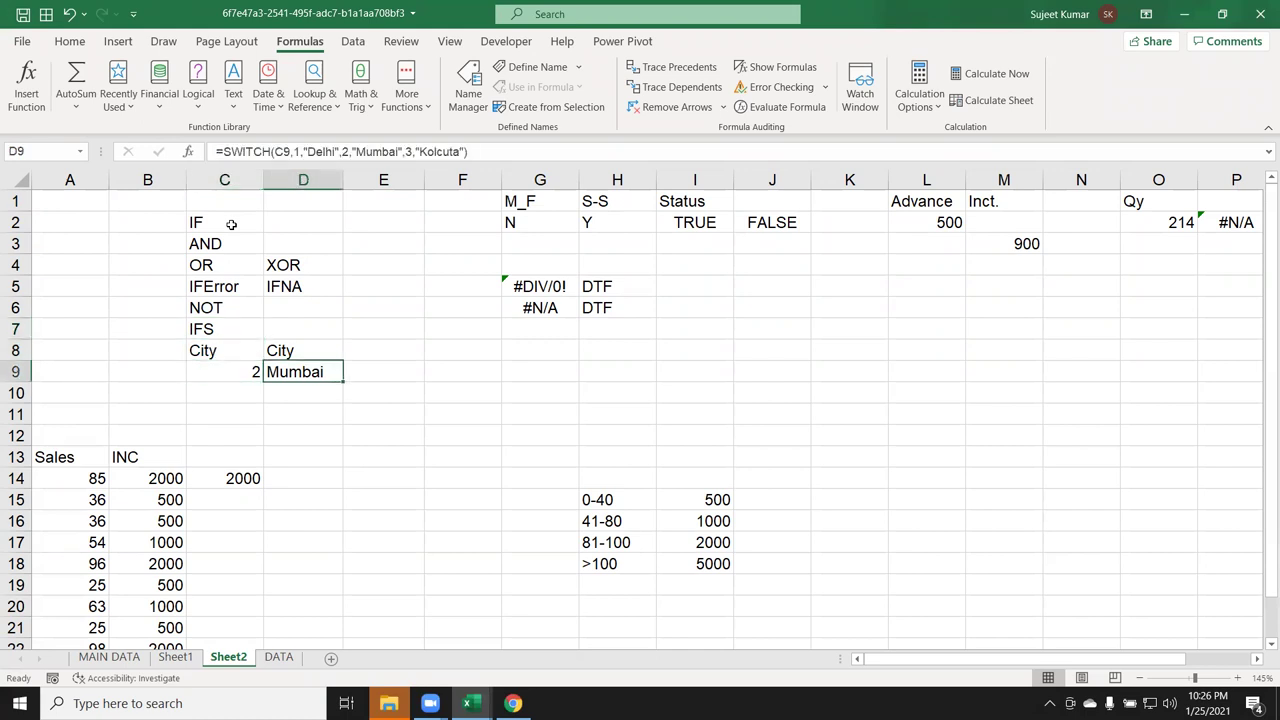